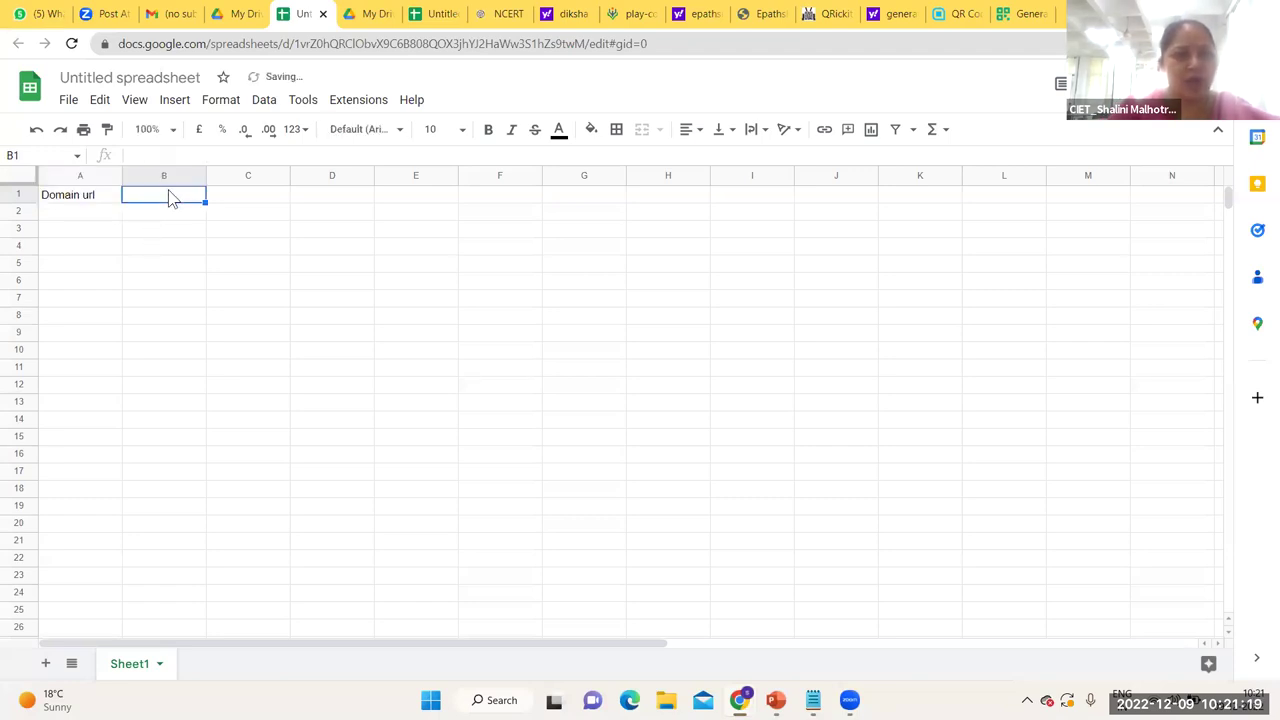
# Step: Enter the column headers Code, complete url and Qr COde in cells B1, C1 and D1
pyautogui.write('Co')
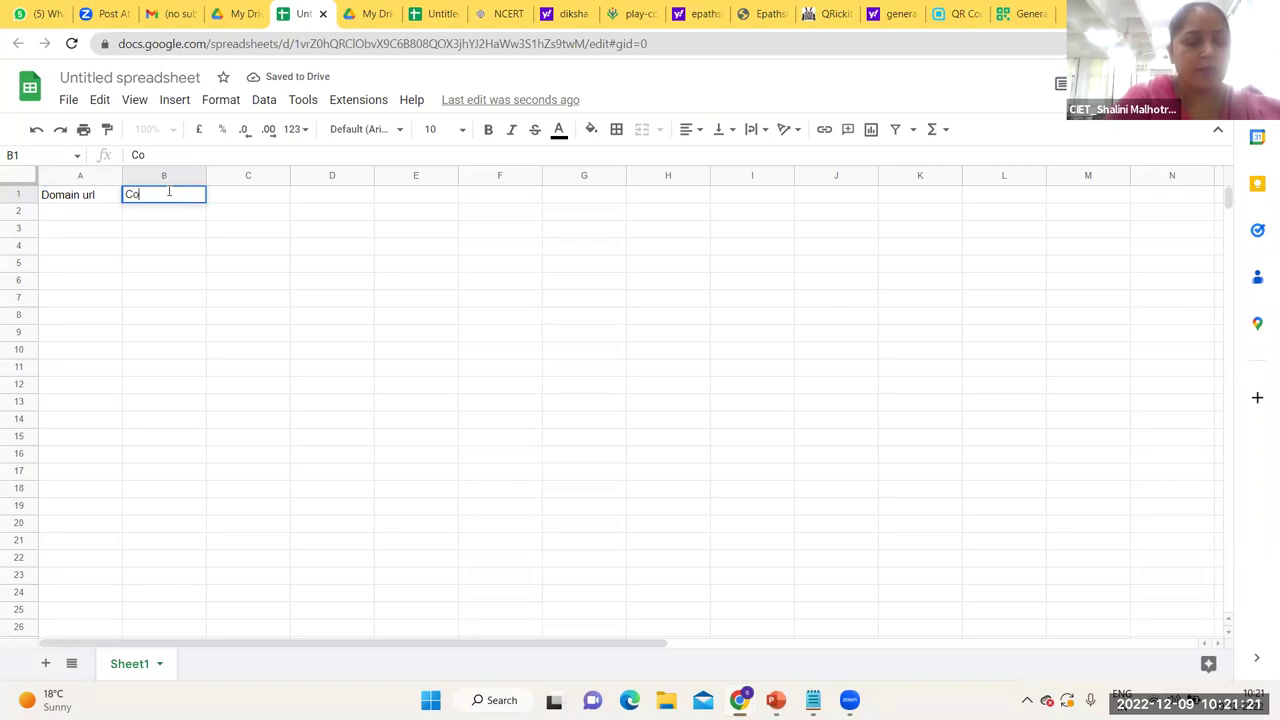
pyautogui.write('de')
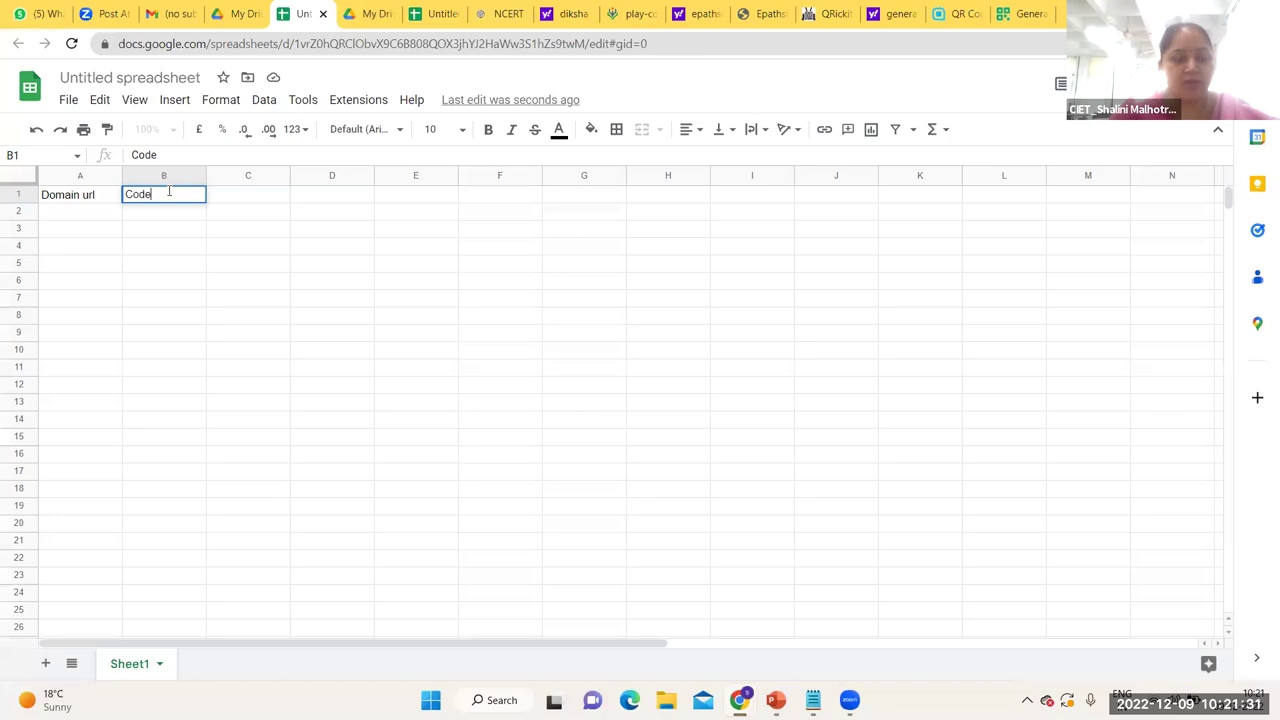
pyautogui.click(237, 199)
pyautogui.write('complete')
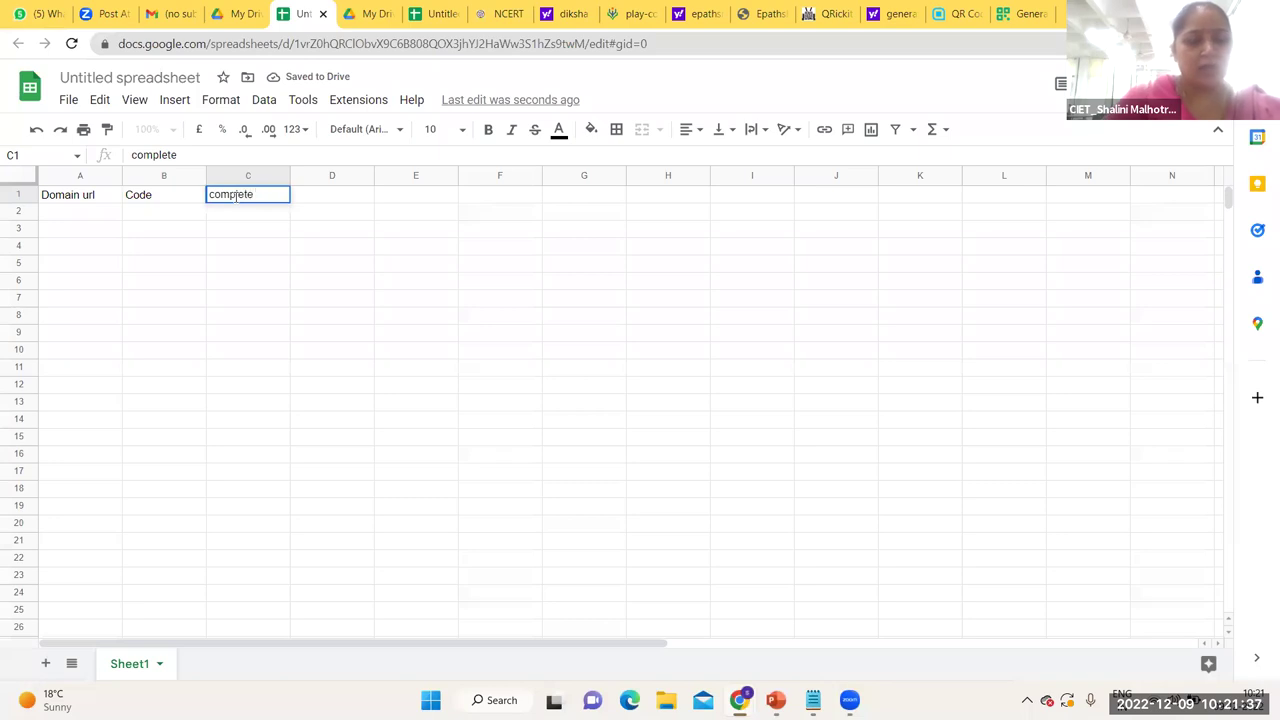
pyautogui.write(' url')
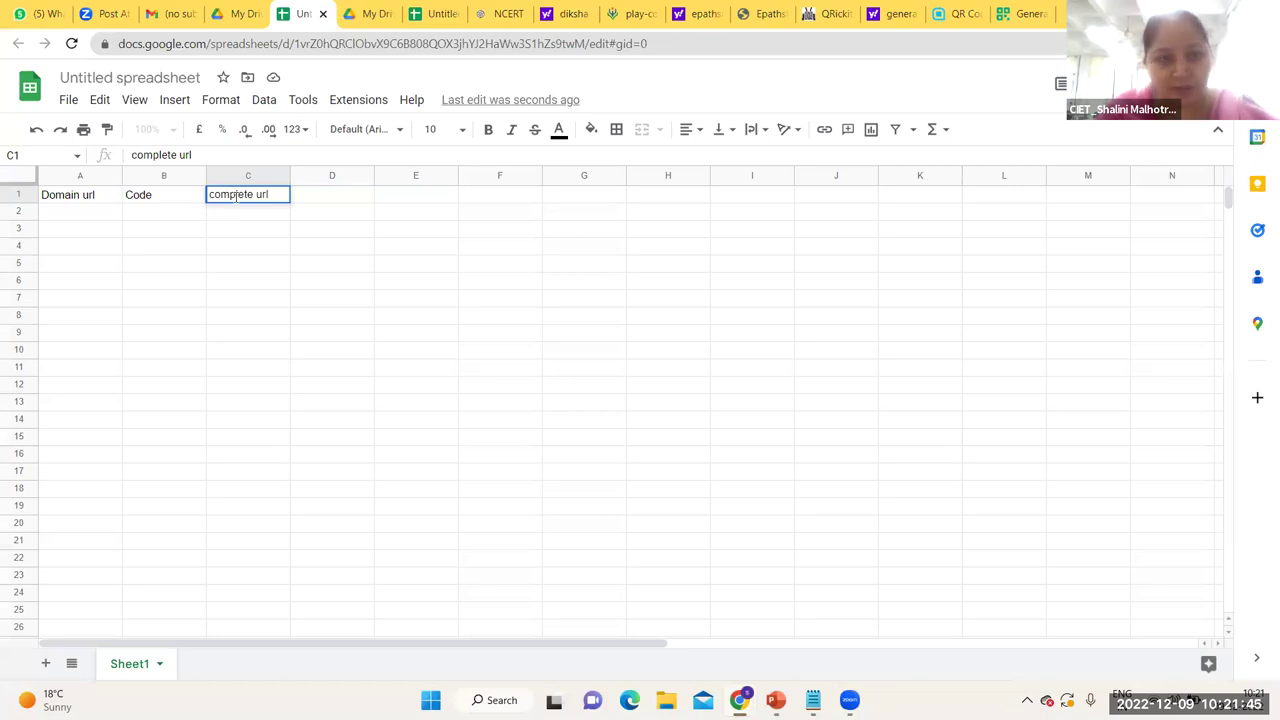
pyautogui.click(309, 198)
pyautogui.write('Q')
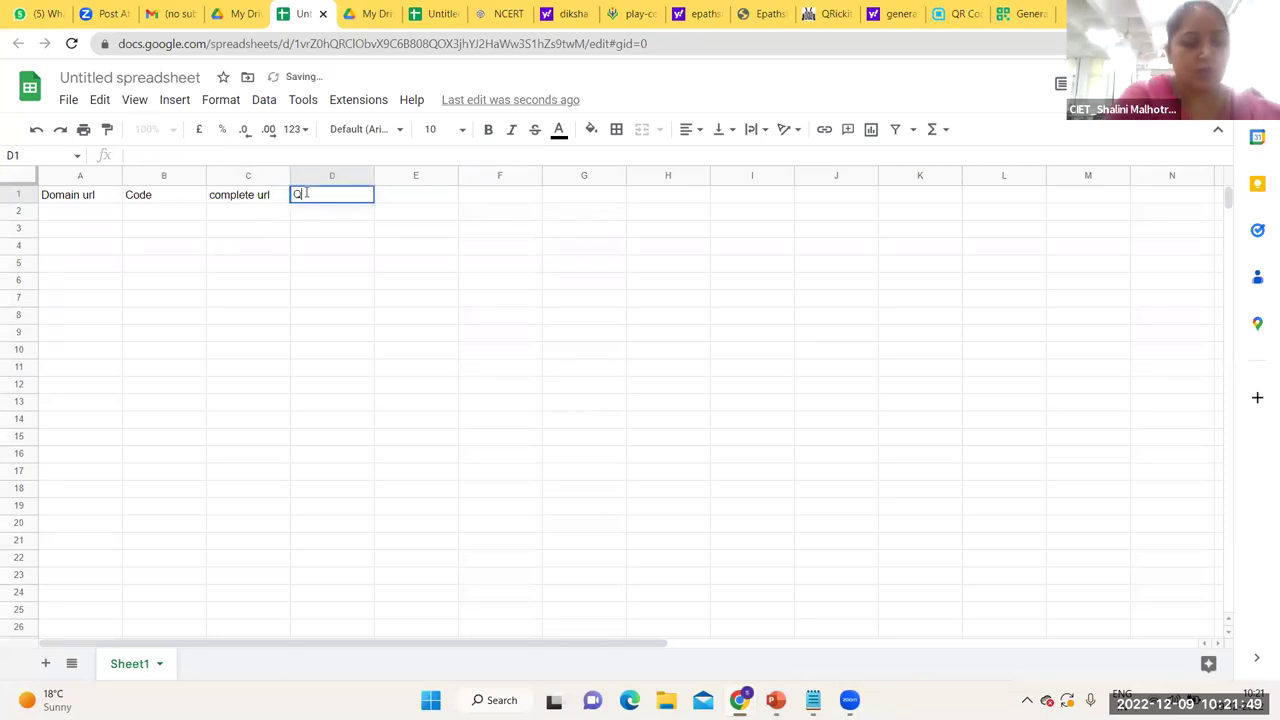
pyautogui.write('r COde')
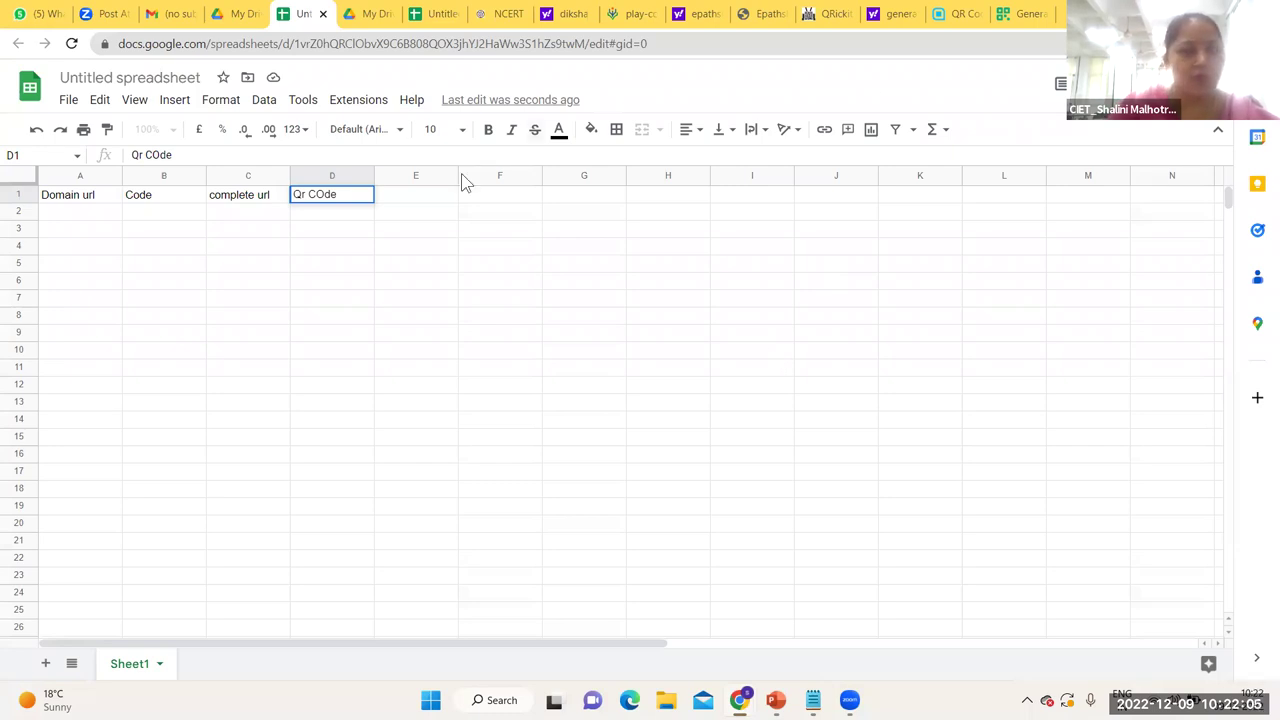
pyautogui.click(105, 212)
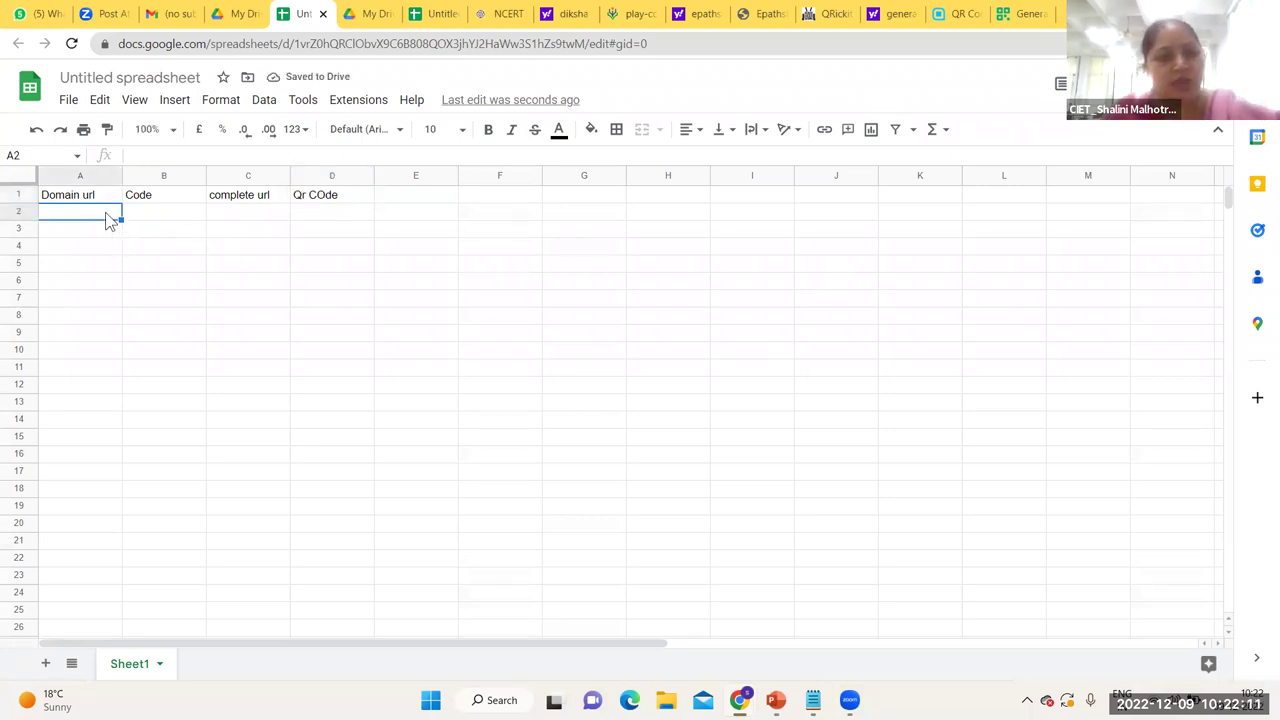
pyautogui.hotkey('alt', 'Tab')
pyautogui.hotkey('alt', 'Tab')
pyautogui.hotkey('alt', 'Tab')
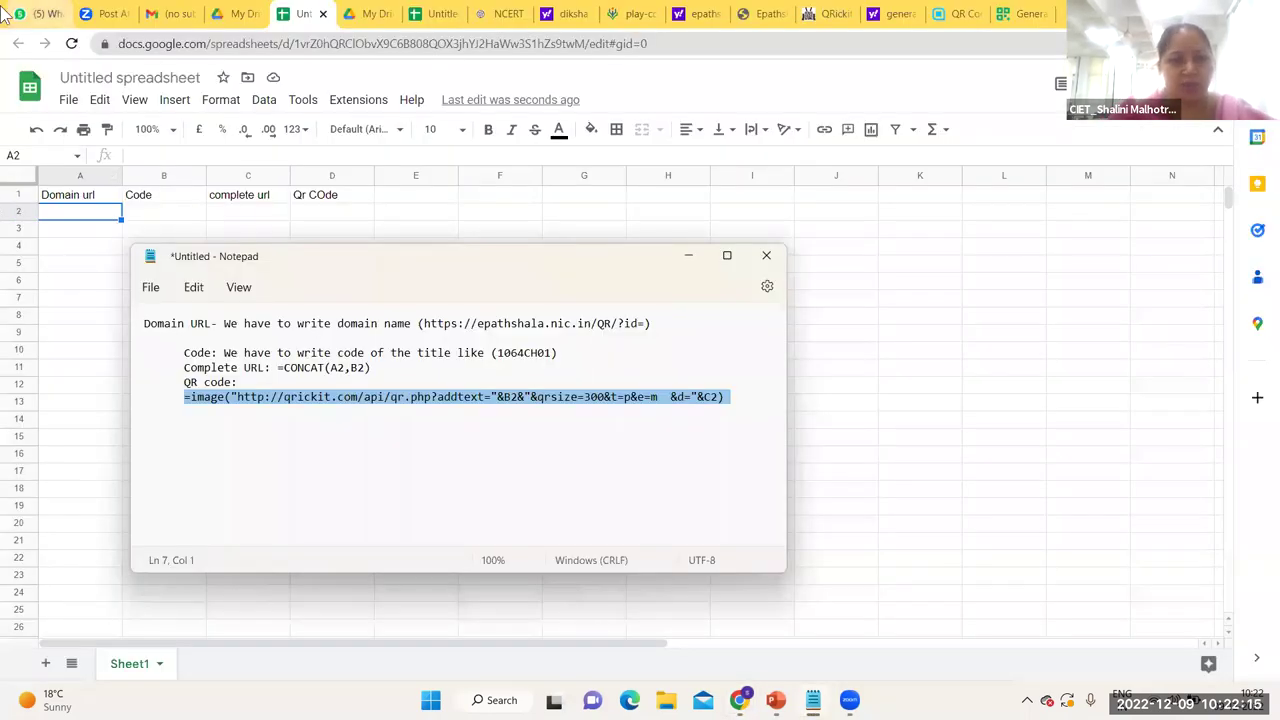
pyautogui.moveTo(419, 323); pyautogui.dragTo(648, 323)
pyautogui.hotkey('ctrl', 'c')
pyautogui.click(437, 324)
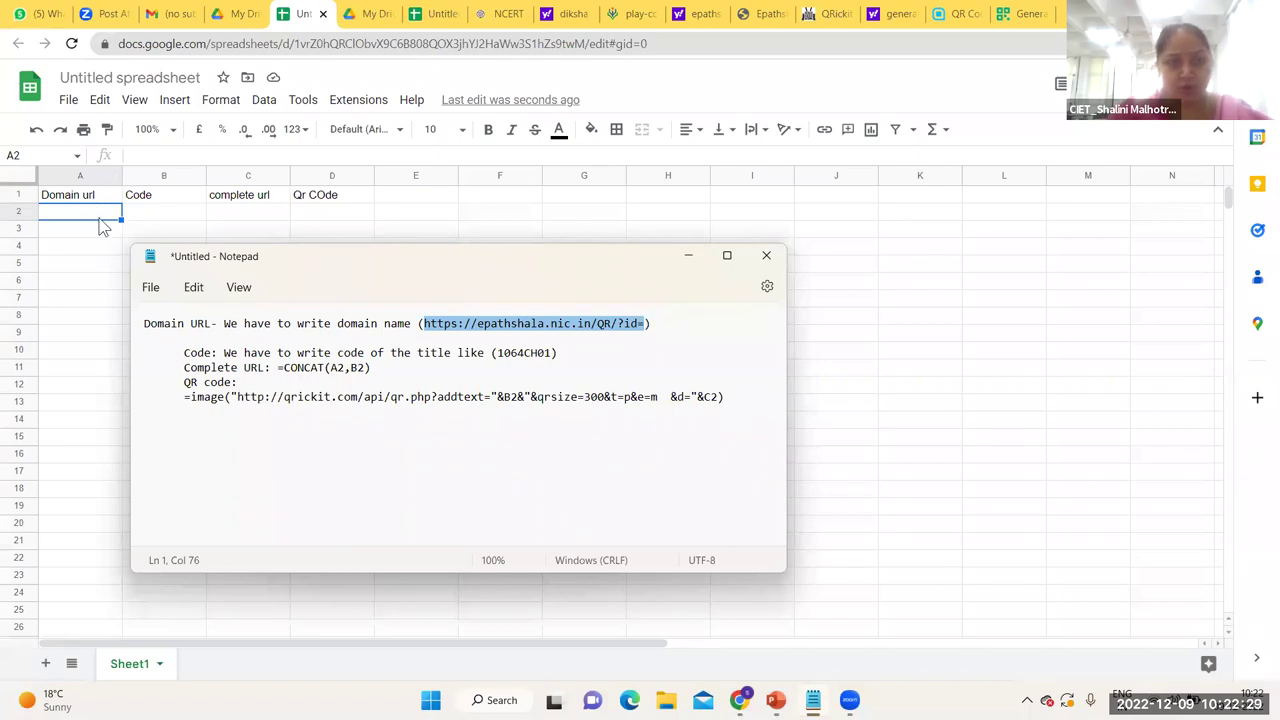
# Step: Paste the copied domain URL into cell A2 of the spreadsheet and widen column A to fit it
pyautogui.click(110, 220)
pyautogui.doubleClick(107, 212)
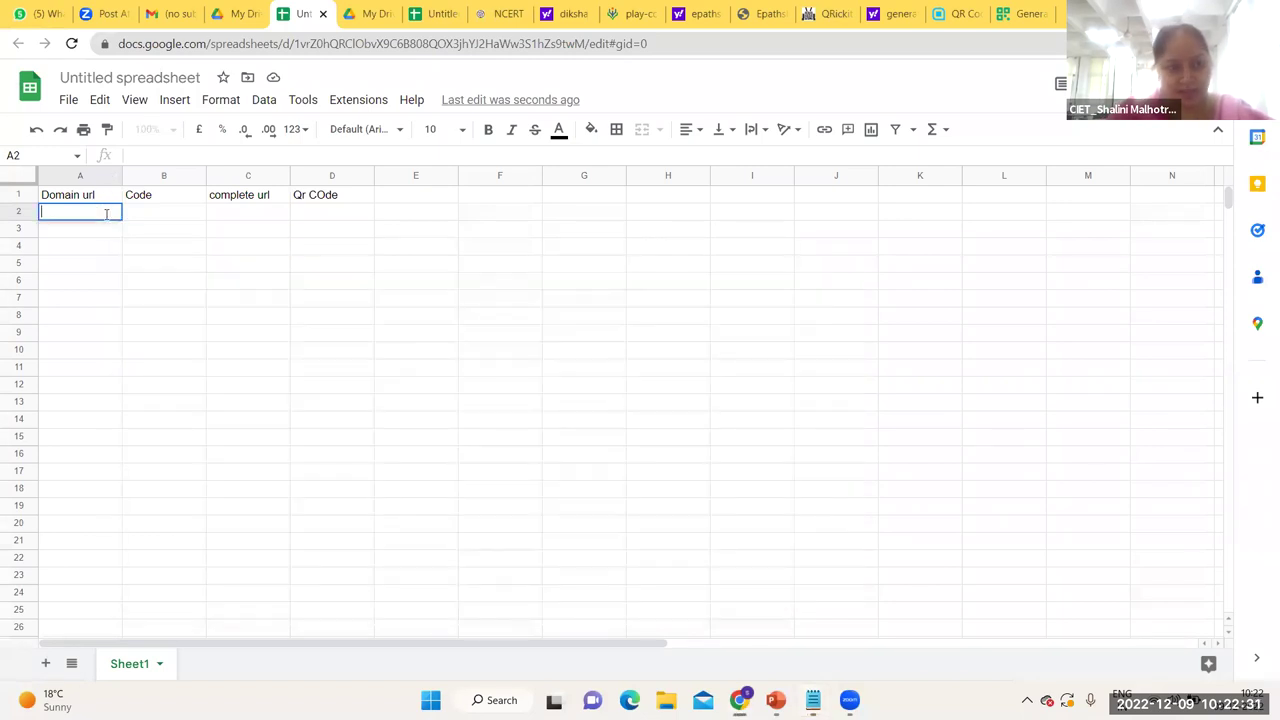
pyautogui.hotkey('ctrl', 'v')
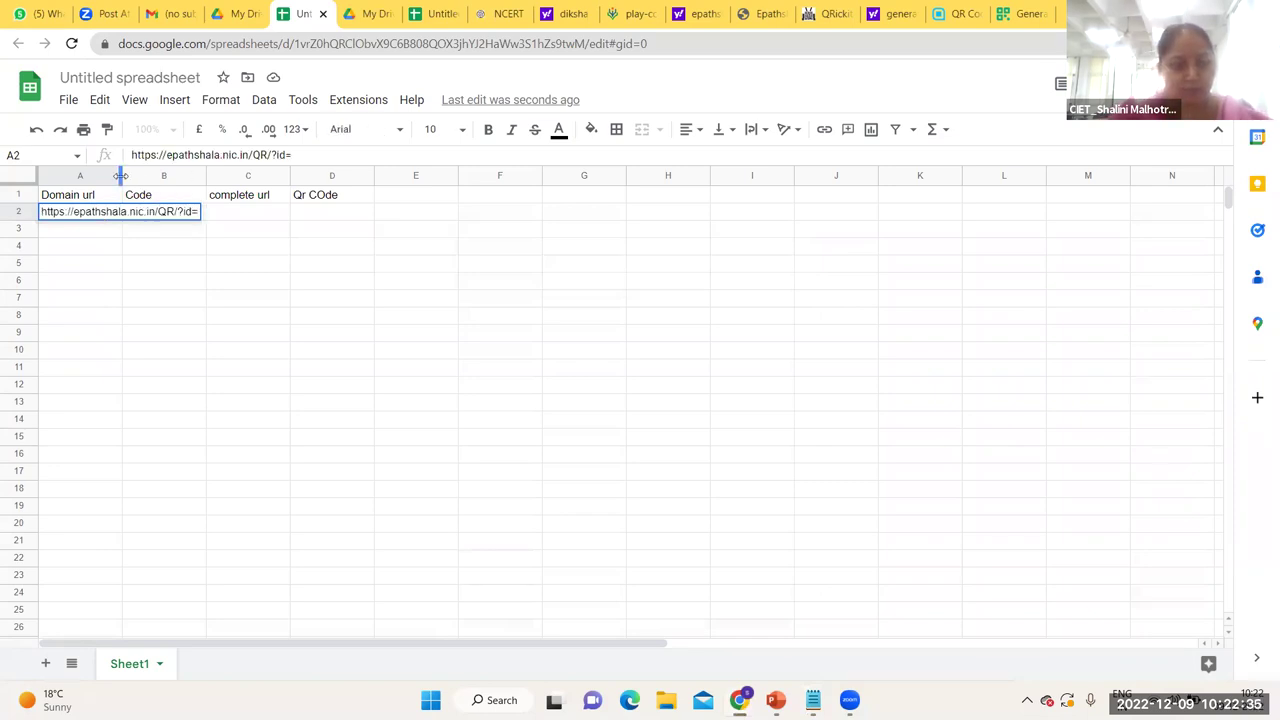
pyautogui.moveTo(121, 175); pyautogui.dragTo(213, 175)
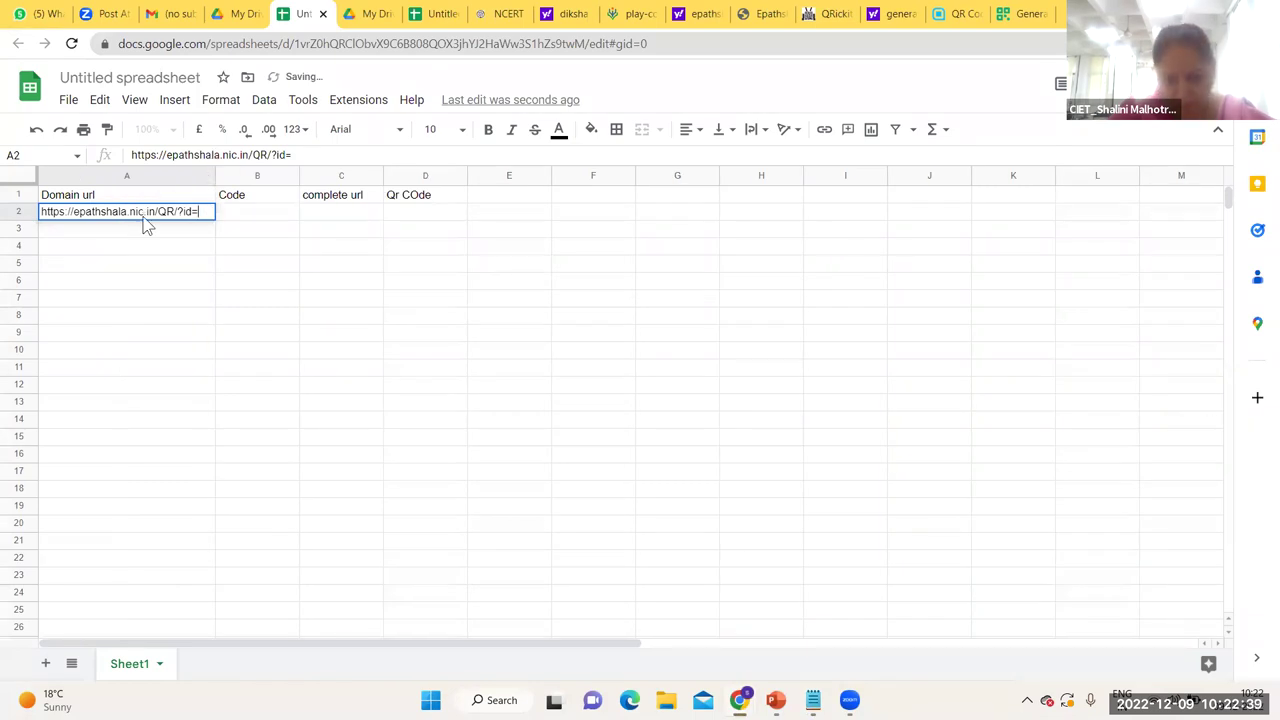
# Step: Enter the title code 1064CH01 in cell B2 under the Code header
pyautogui.click(249, 220)
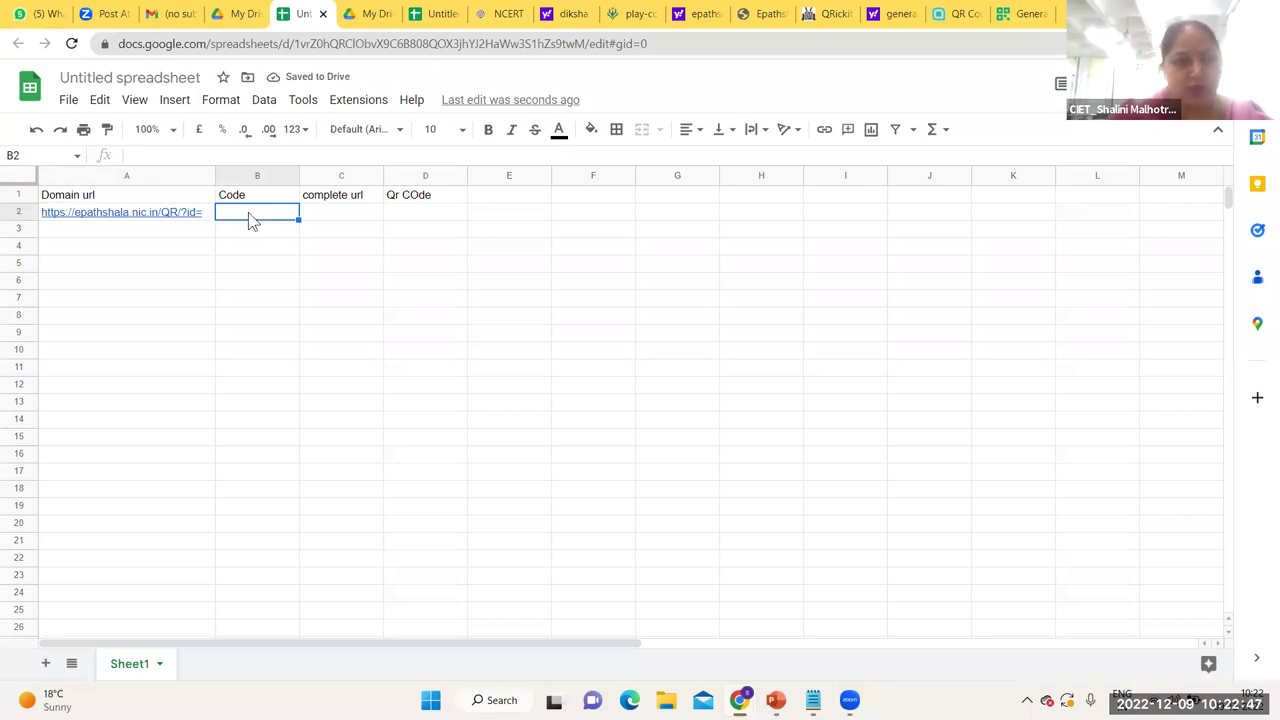
pyautogui.doubleClick(249, 214)
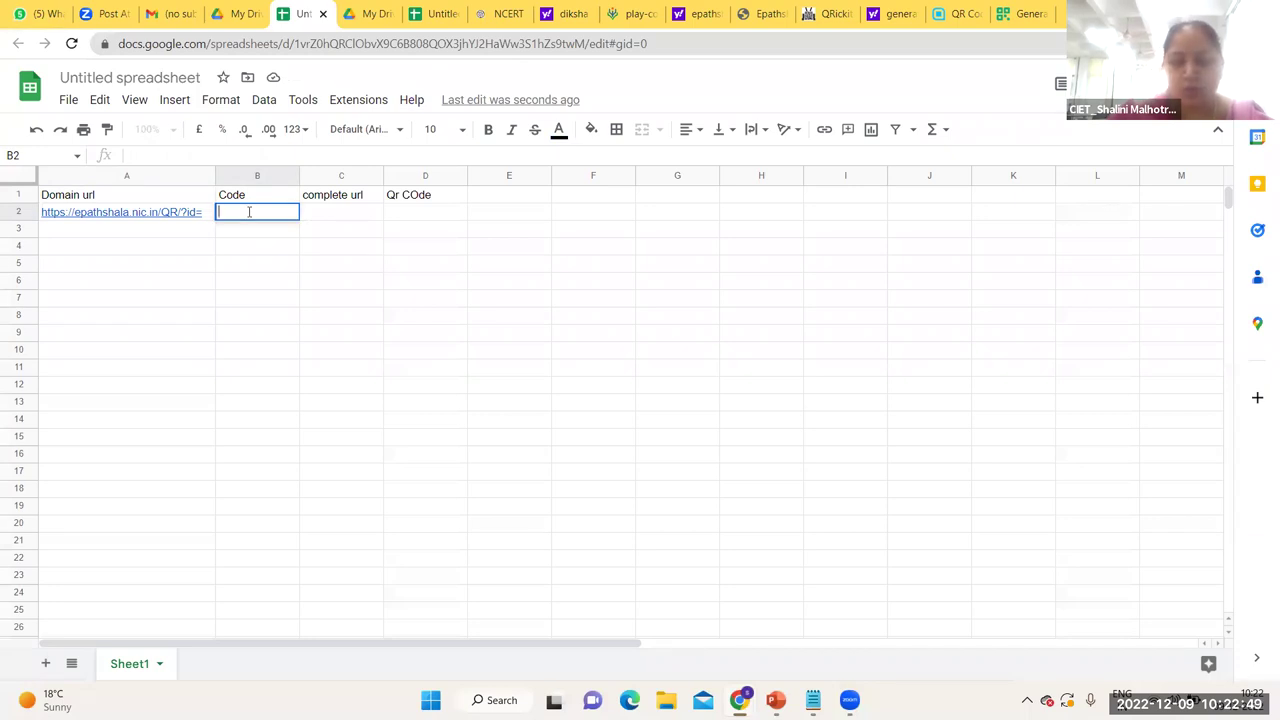
pyautogui.write('1064')
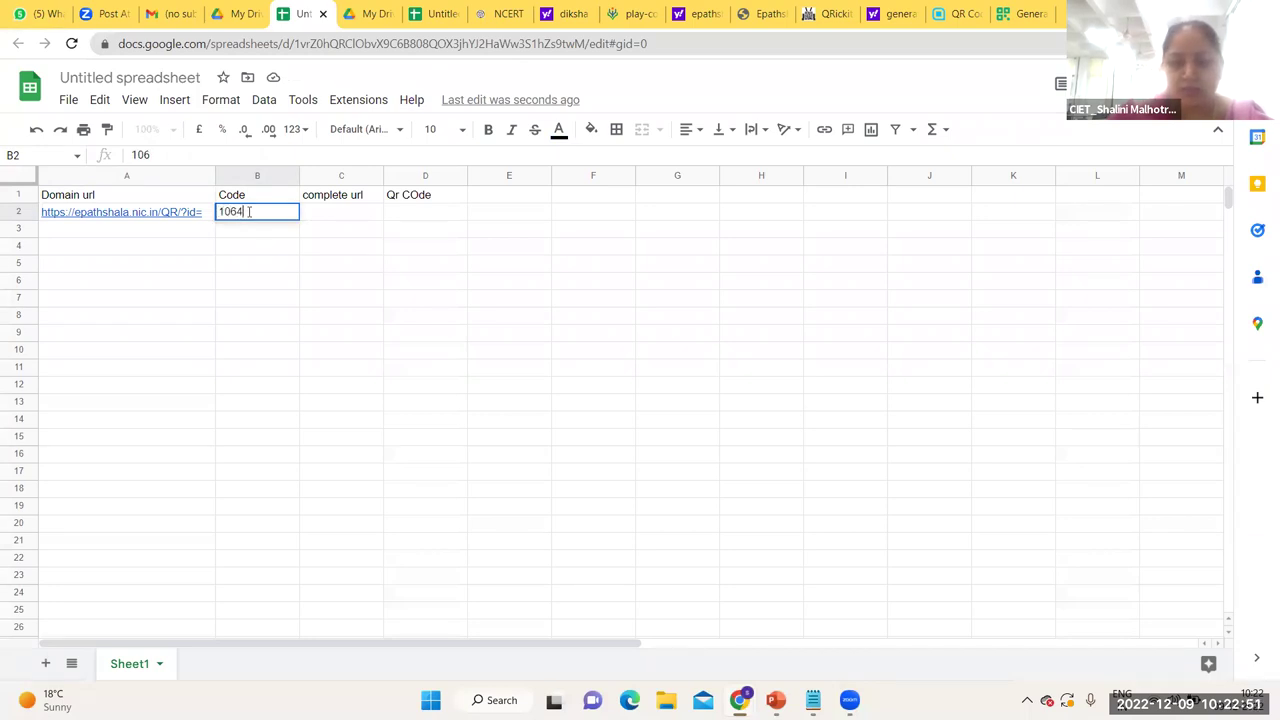
pyautogui.write('CH')
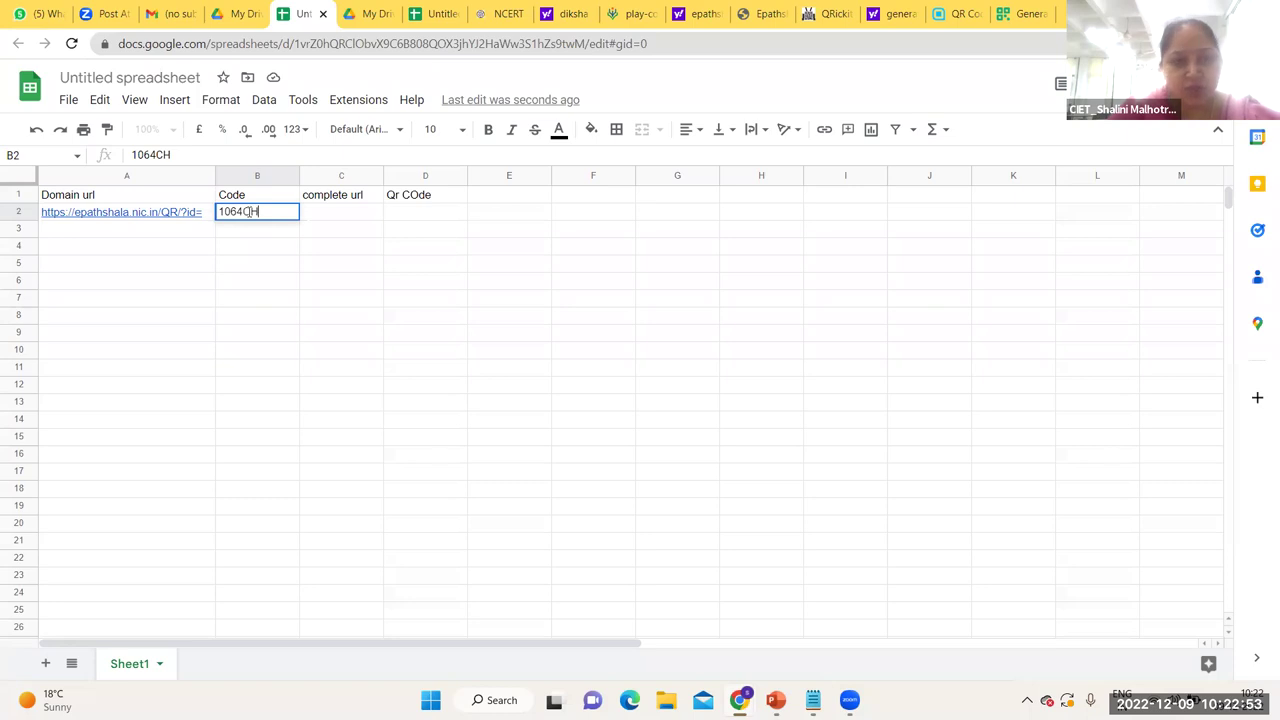
pyautogui.write('01')
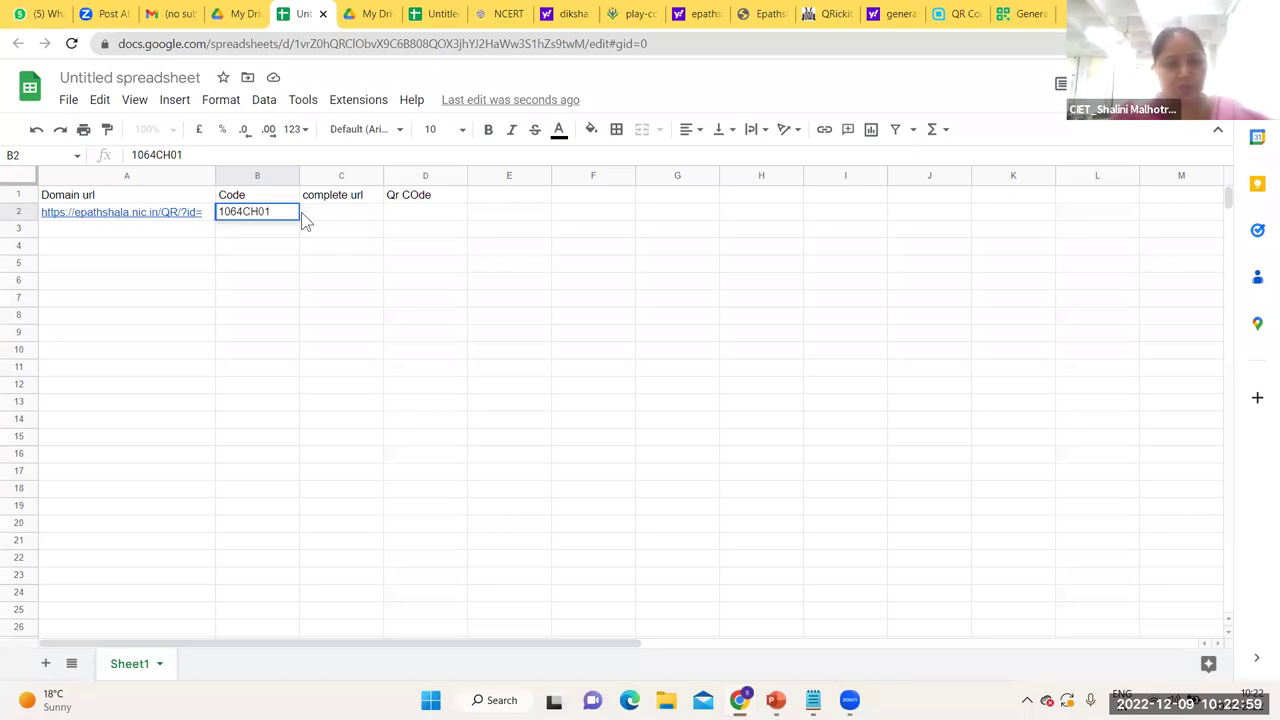
# Step: Enter the formula =CoONCAT(A2,B2) in cell C2 under complete url and widen column C slightly to fit it
pyautogui.click(340, 222)
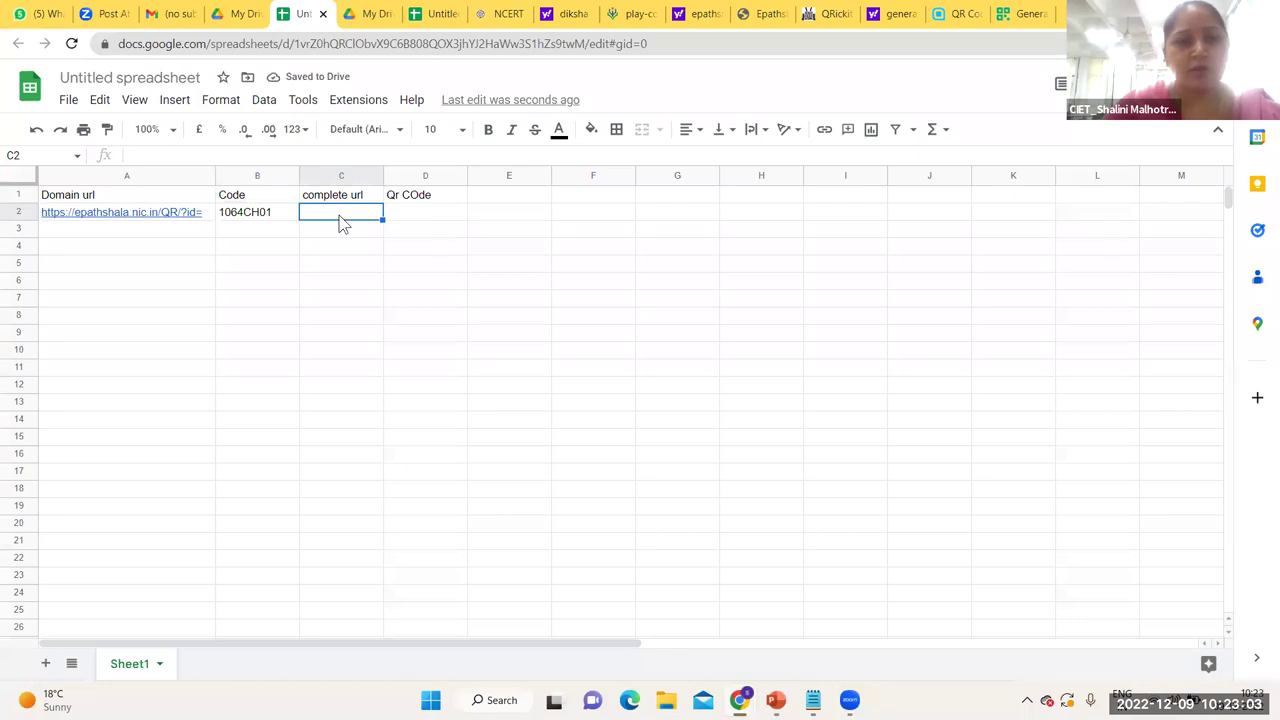
pyautogui.write('=')
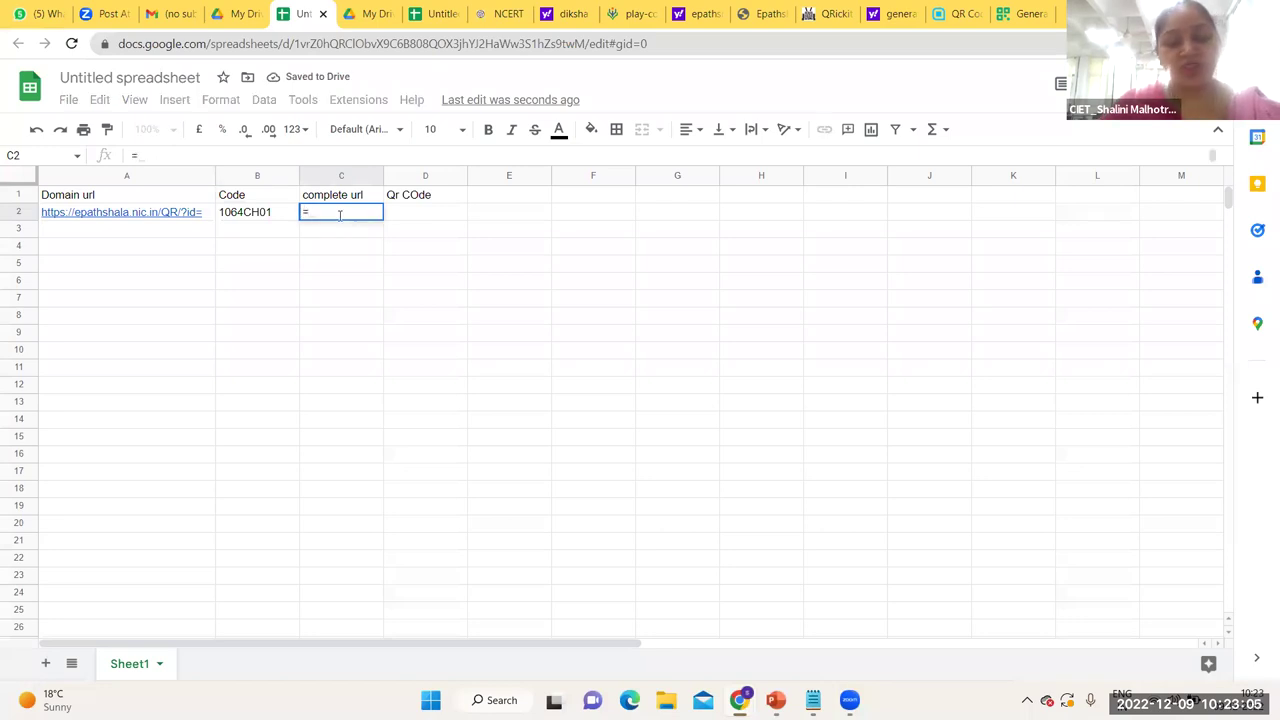
pyautogui.write('Co')
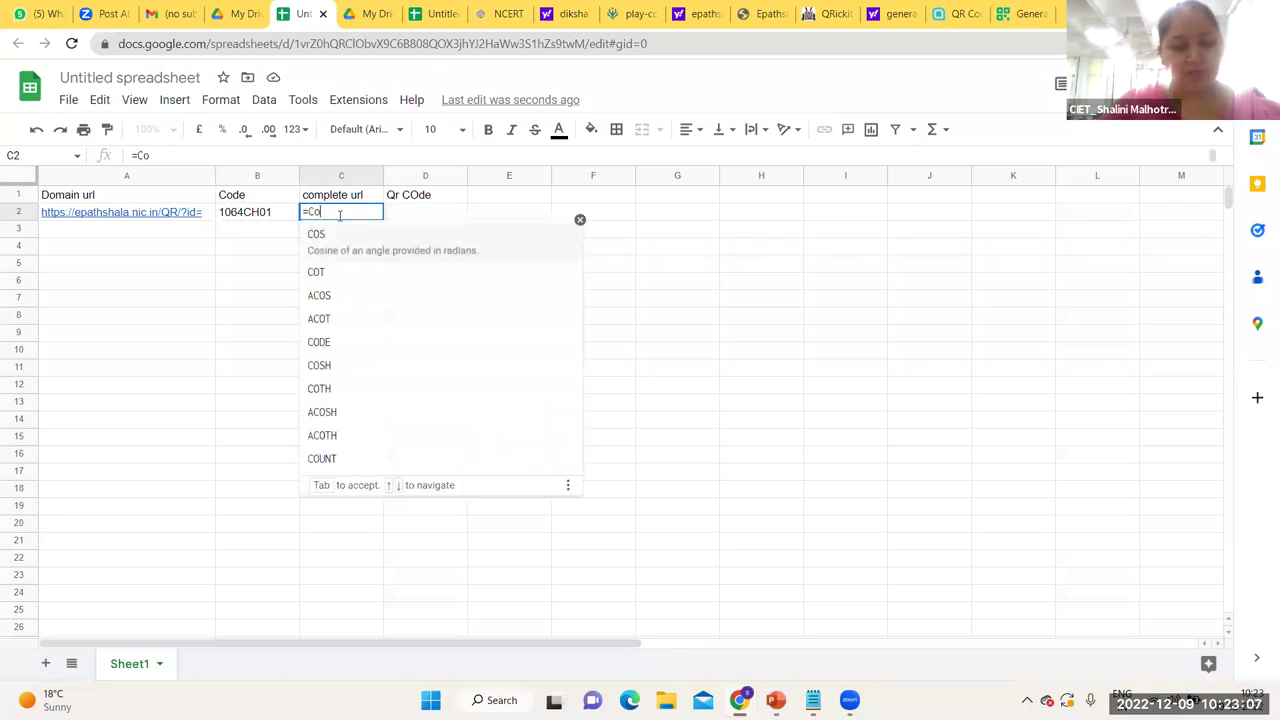
pyautogui.write('0NCAT')
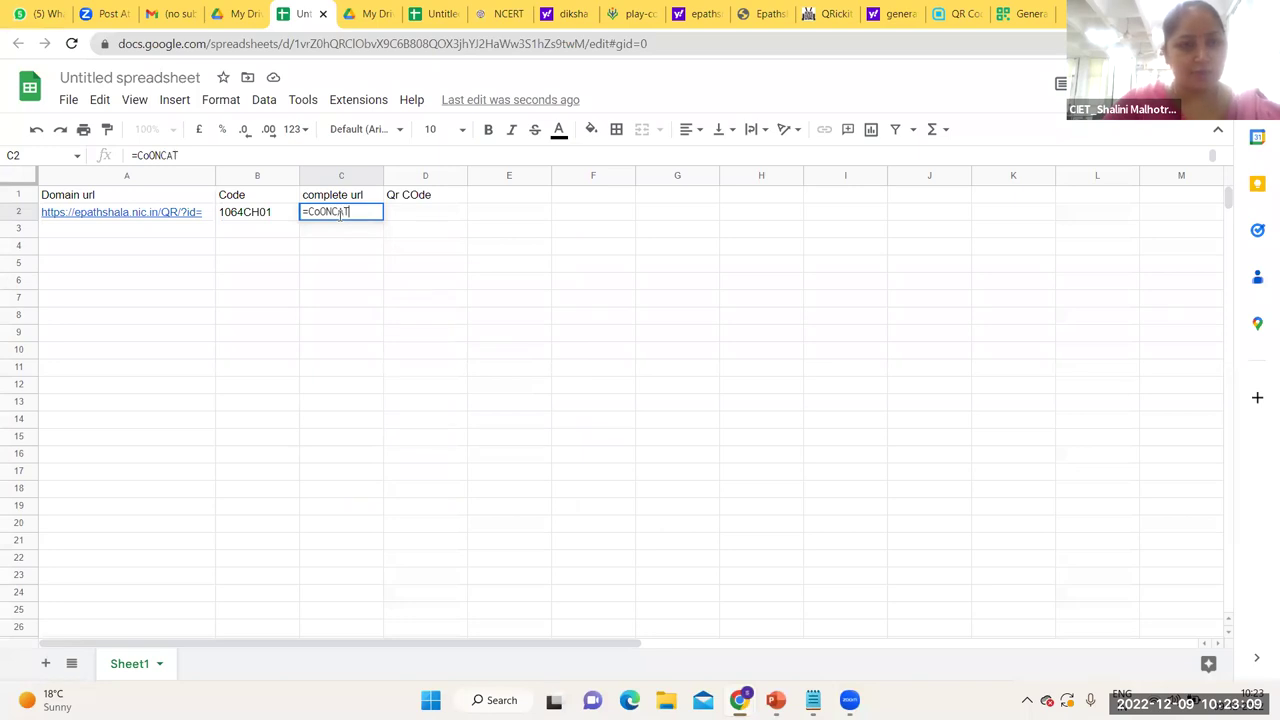
pyautogui.write('(A2')
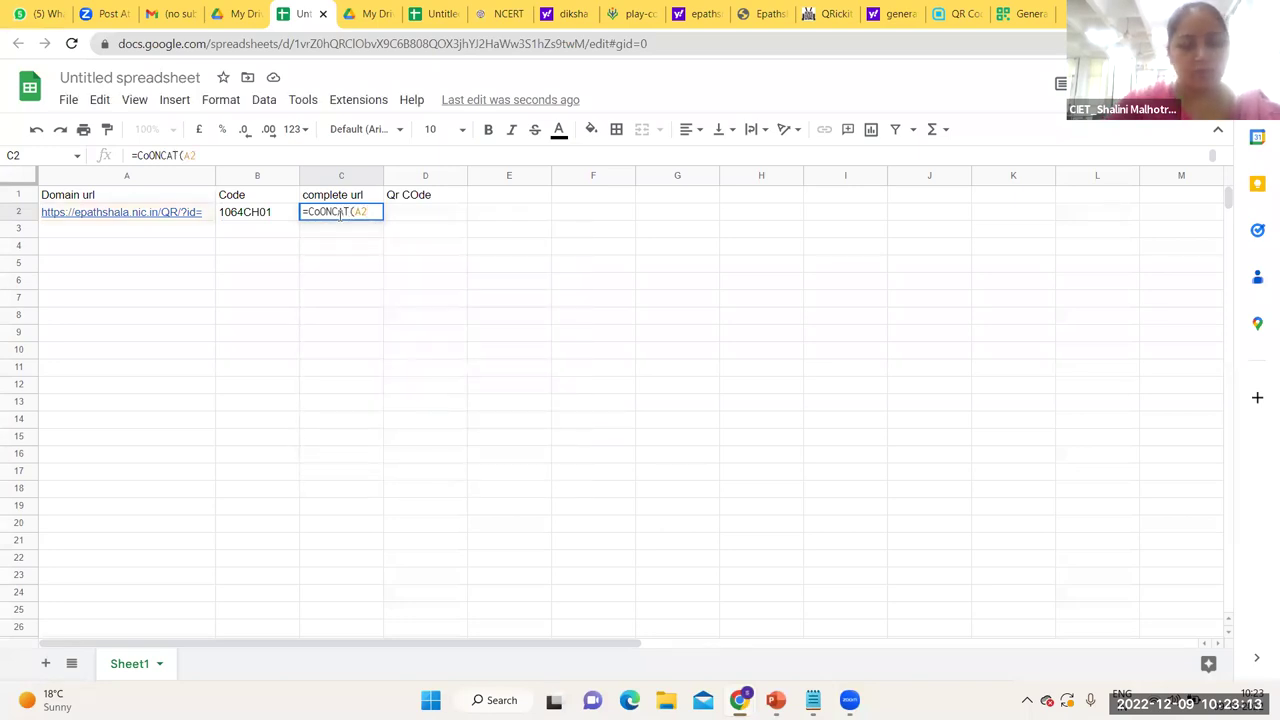
pyautogui.write(',B2')
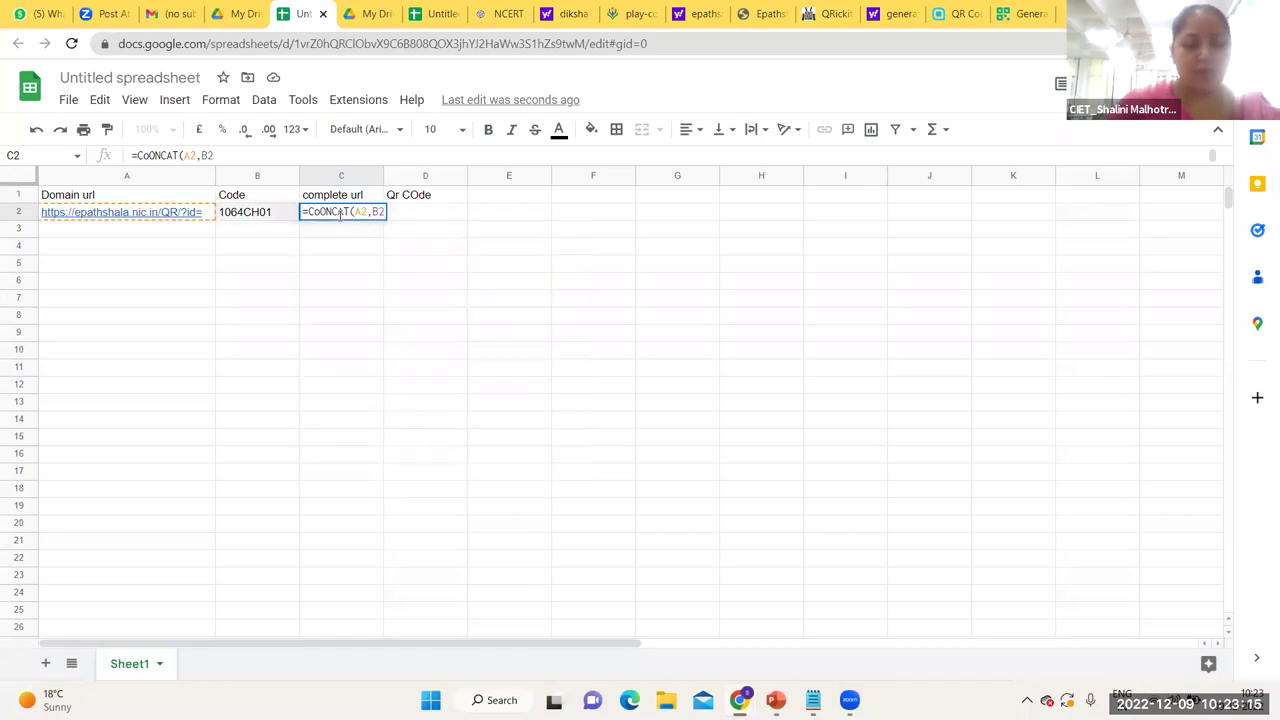
pyautogui.write(')')
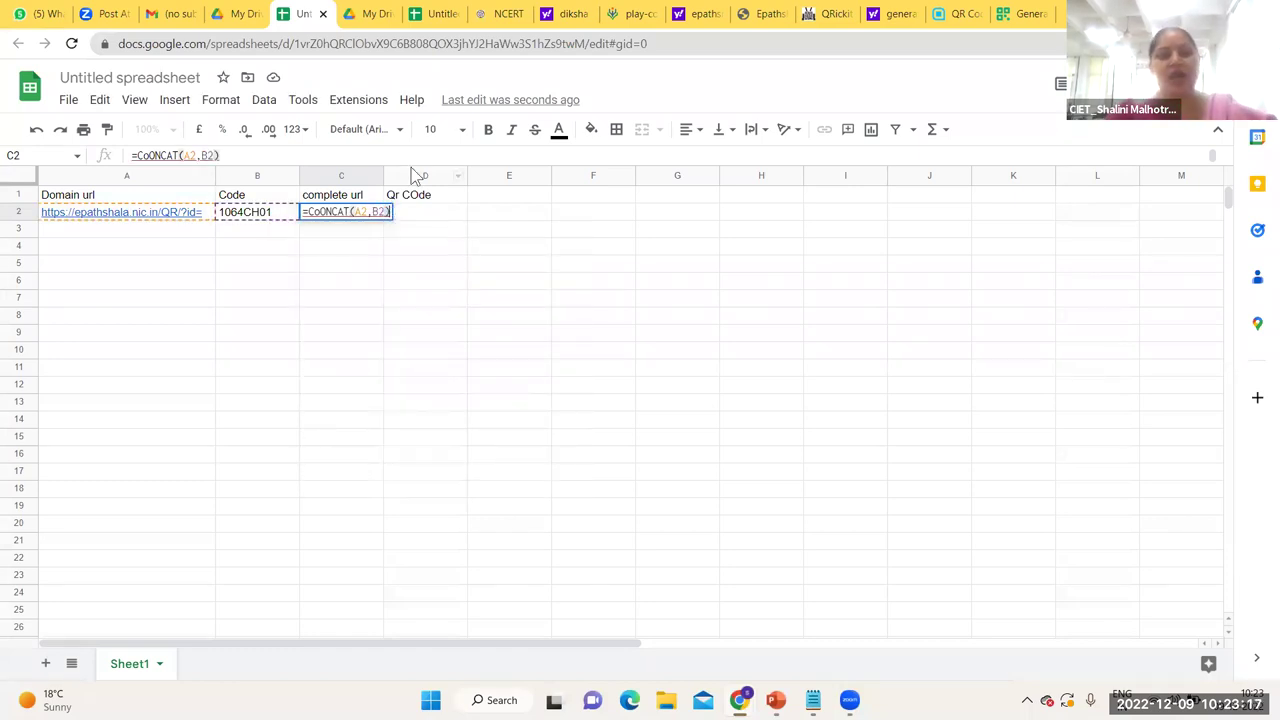
pyautogui.moveTo(383, 175); pyautogui.dragTo(399, 175)
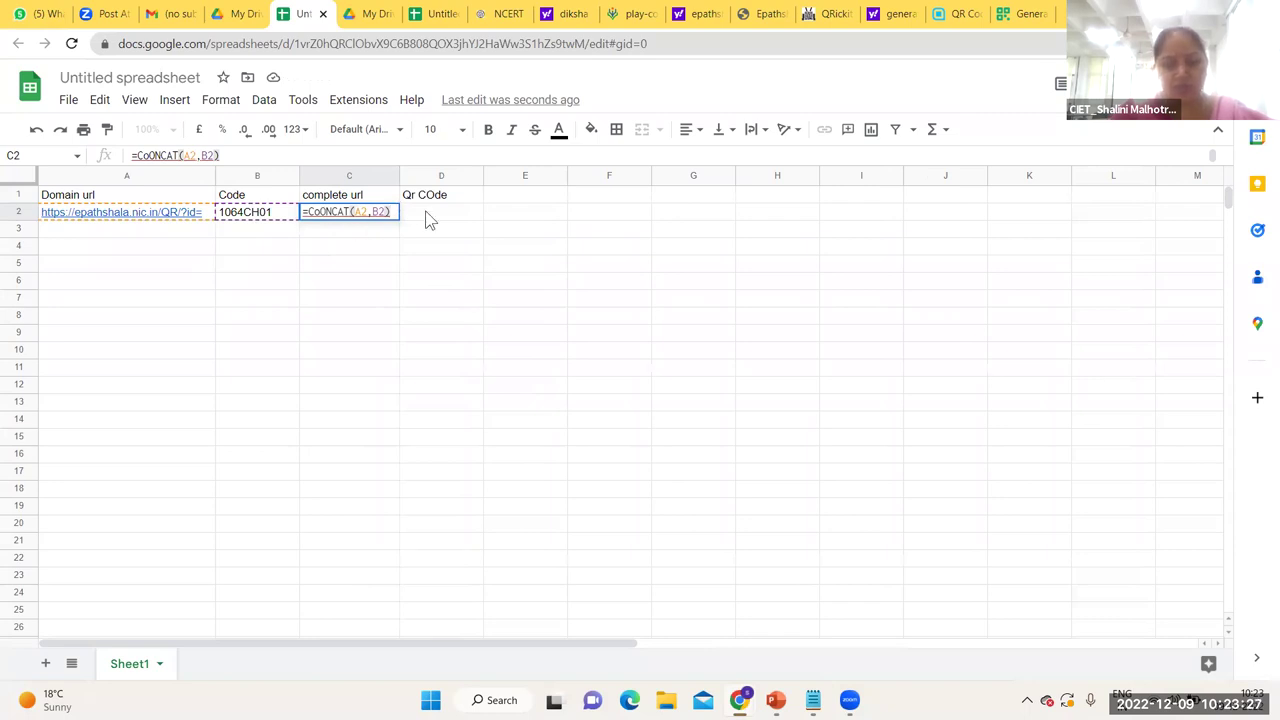
pyautogui.press('Return')
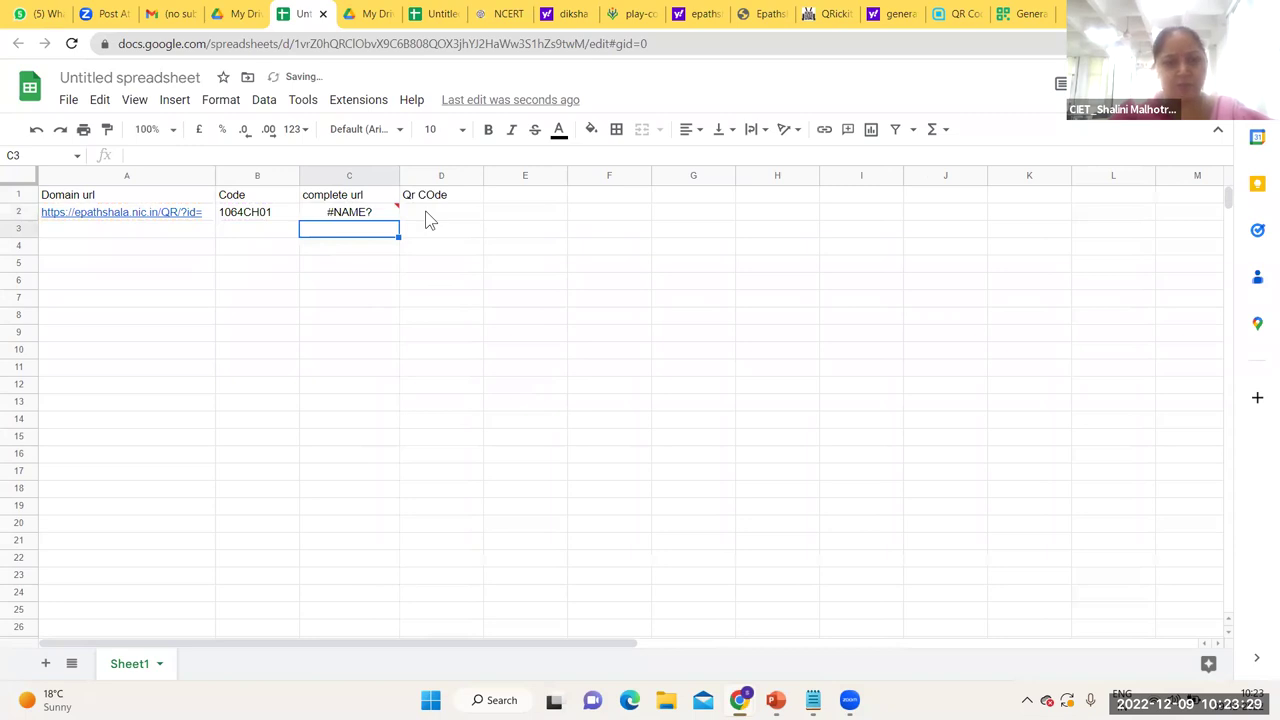
# Step: Open the formula in cell C2 for editing and select its function name
pyautogui.click(374, 214)
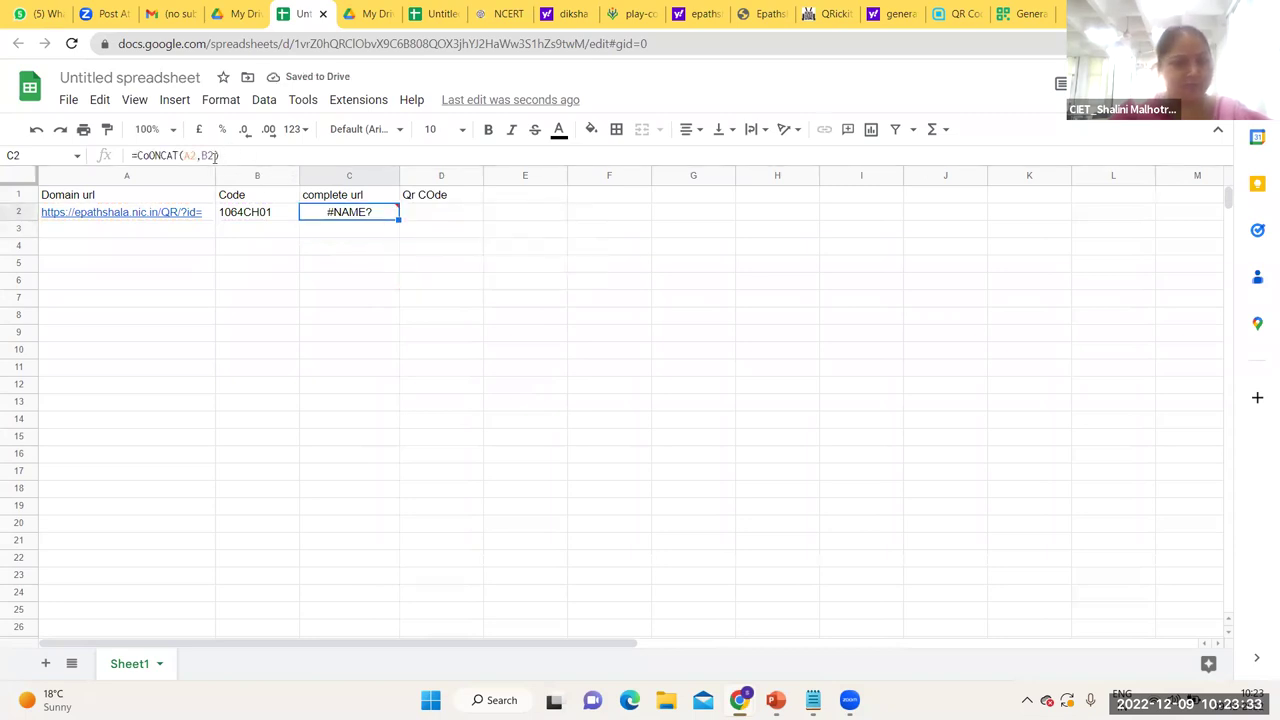
pyautogui.doubleClick(153, 155)
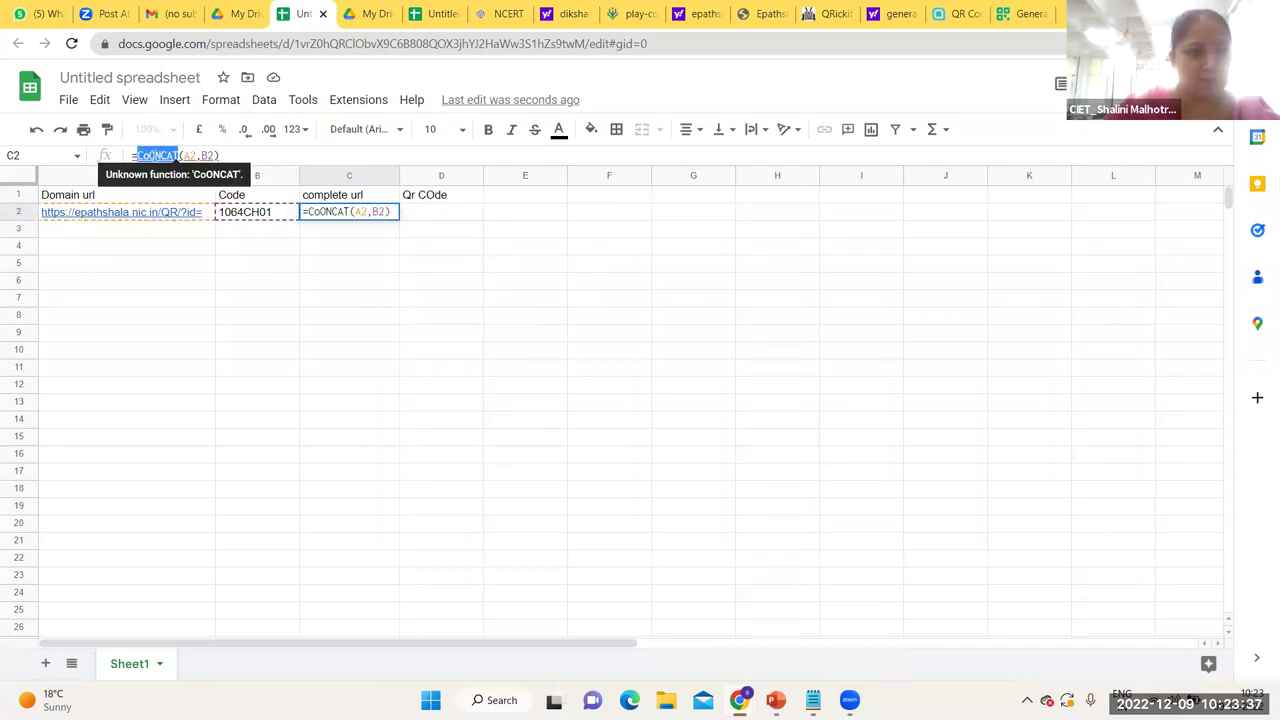
pyautogui.moveTo(257, 196); pyautogui.dragTo(329, 222)
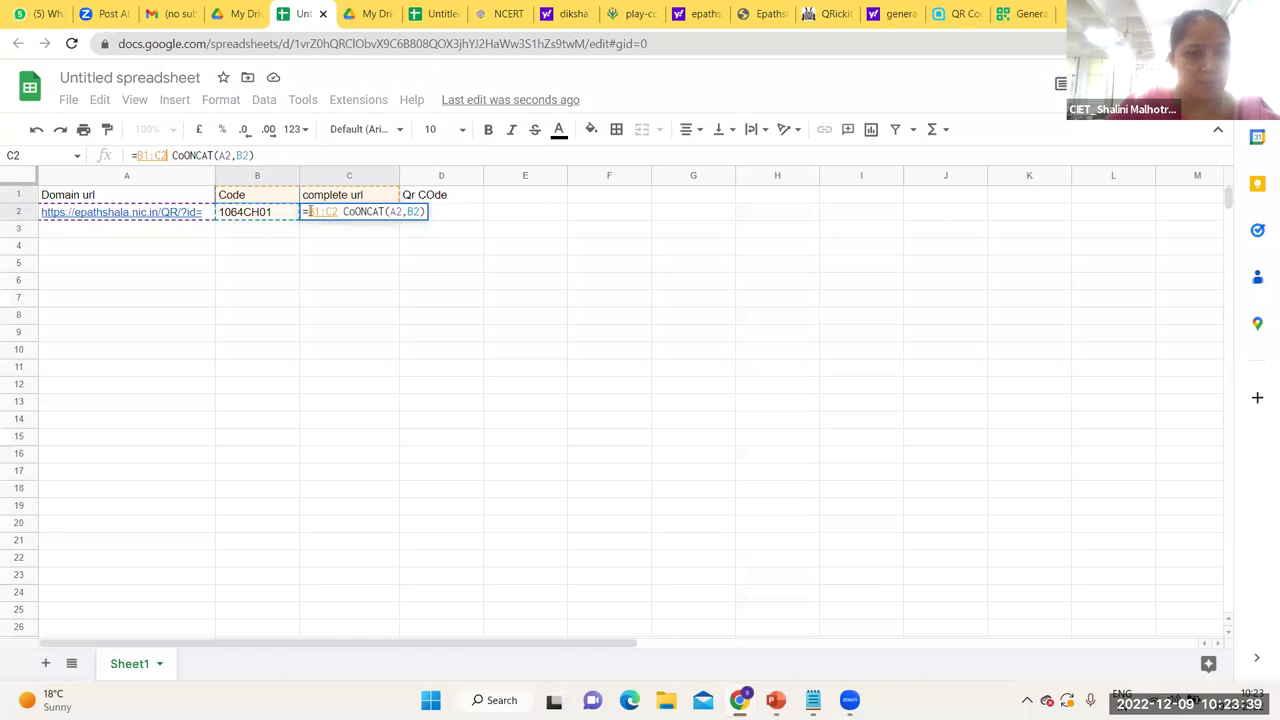
pyautogui.moveTo(255, 196); pyautogui.dragTo(190, 198)
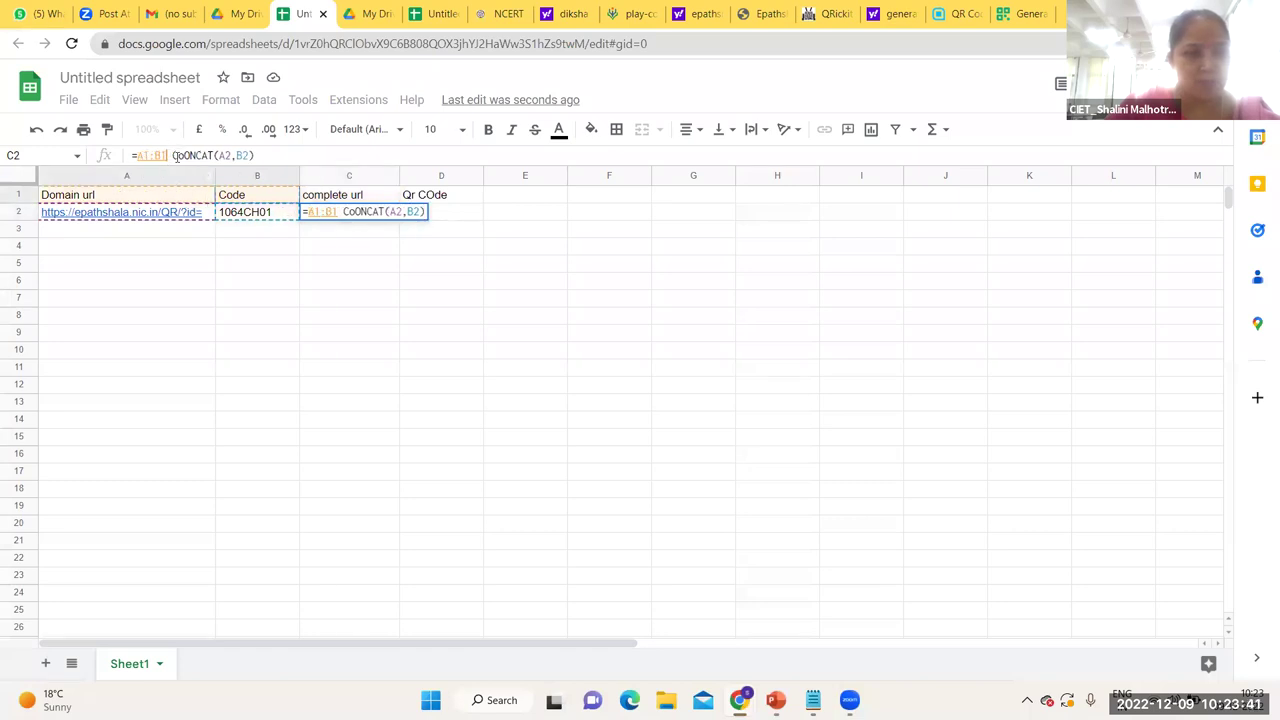
pyautogui.click(262, 196)
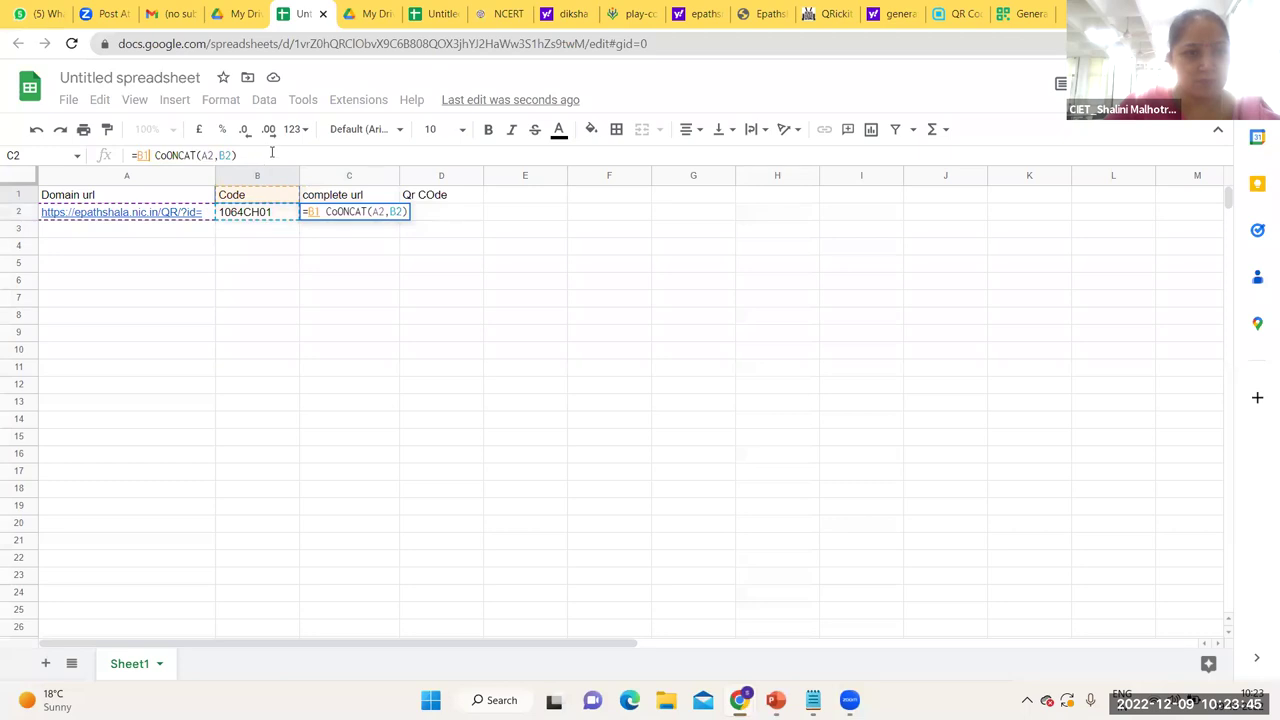
pyautogui.hotkey('shift', 'Left')
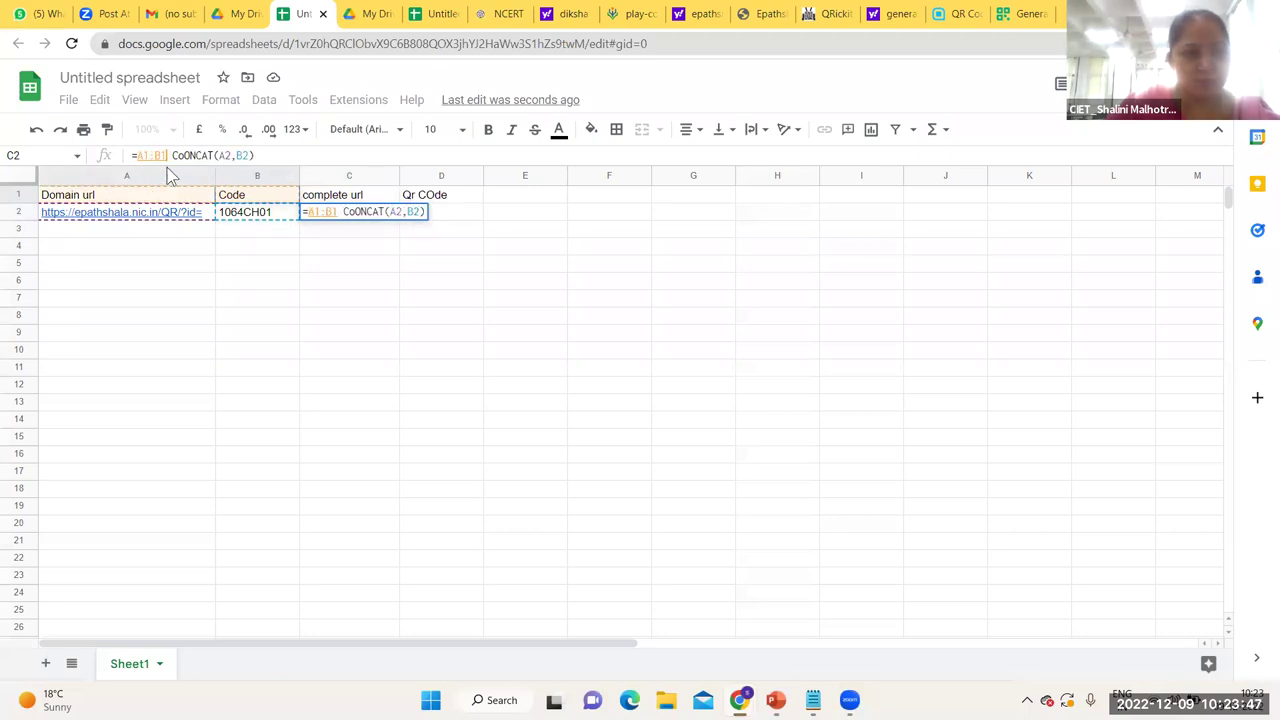
pyautogui.press('BackSpace')
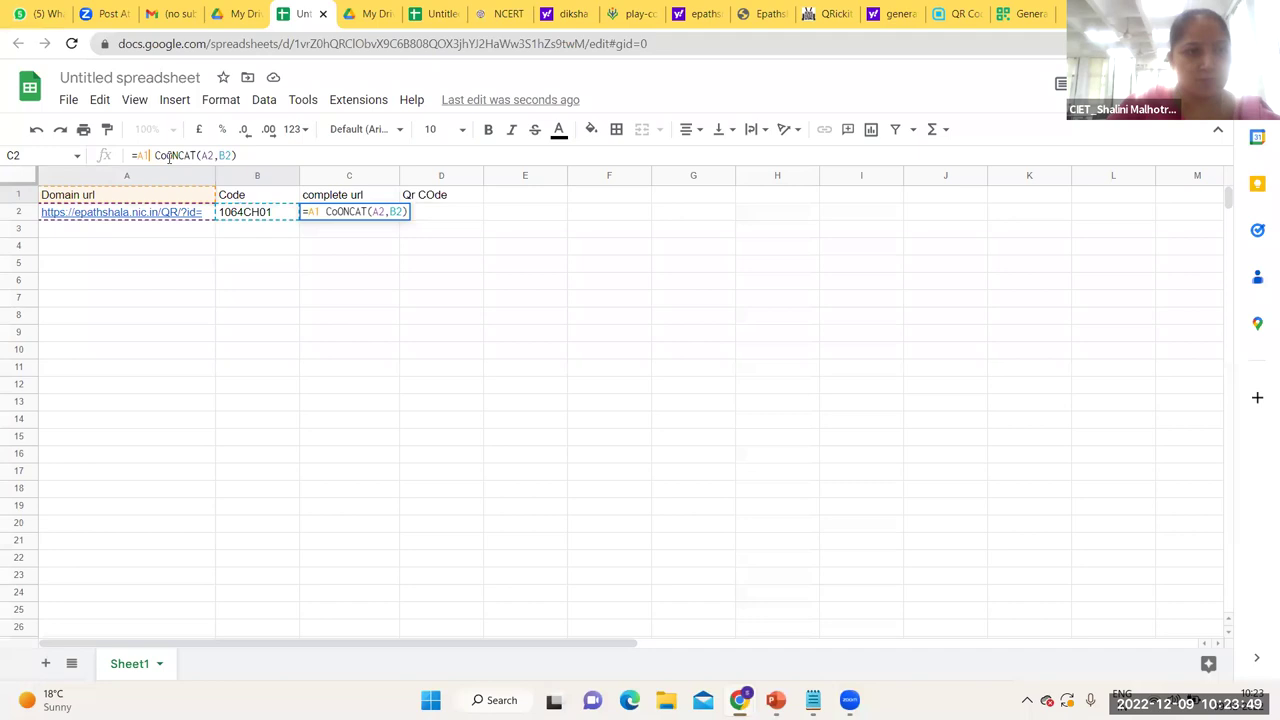
pyautogui.write('A')
pyautogui.press('BackSpace')
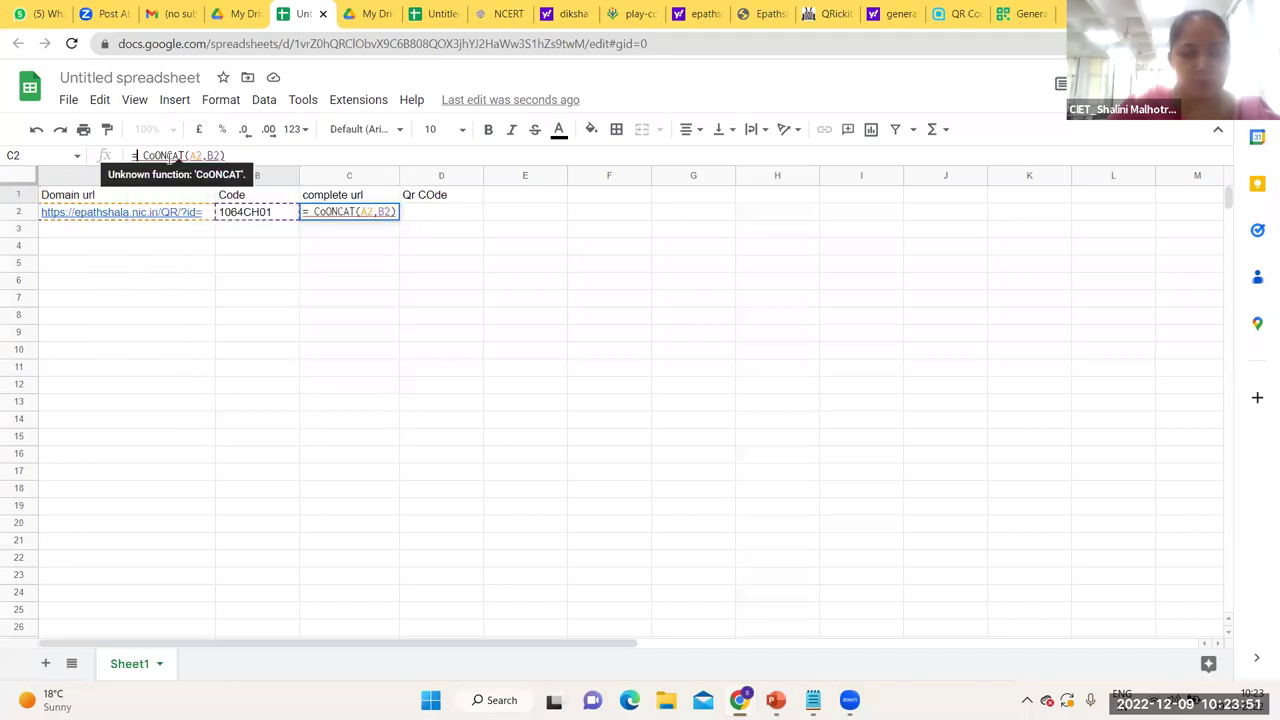
pyautogui.press('Delete')
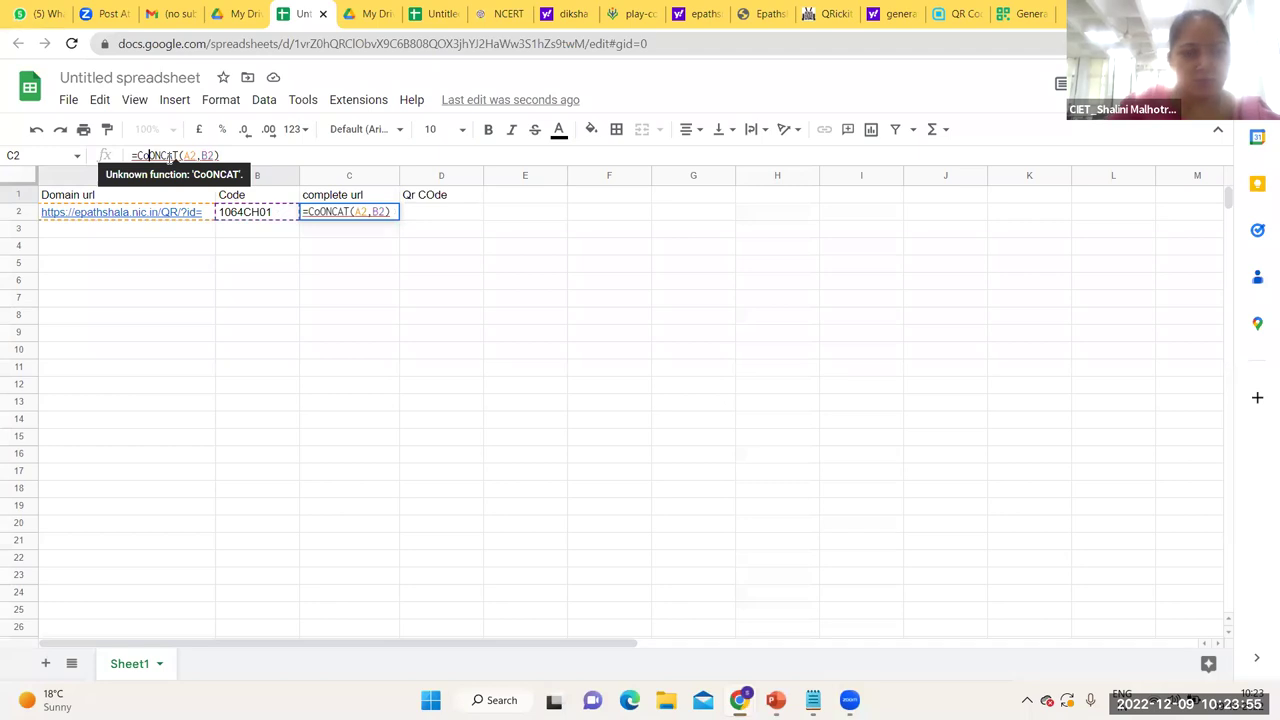
# Step: Correct the formula in cell C2 to =CONCAT(A2,B2) and widen column C to fit the complete URL
pyautogui.press('BackSpace')
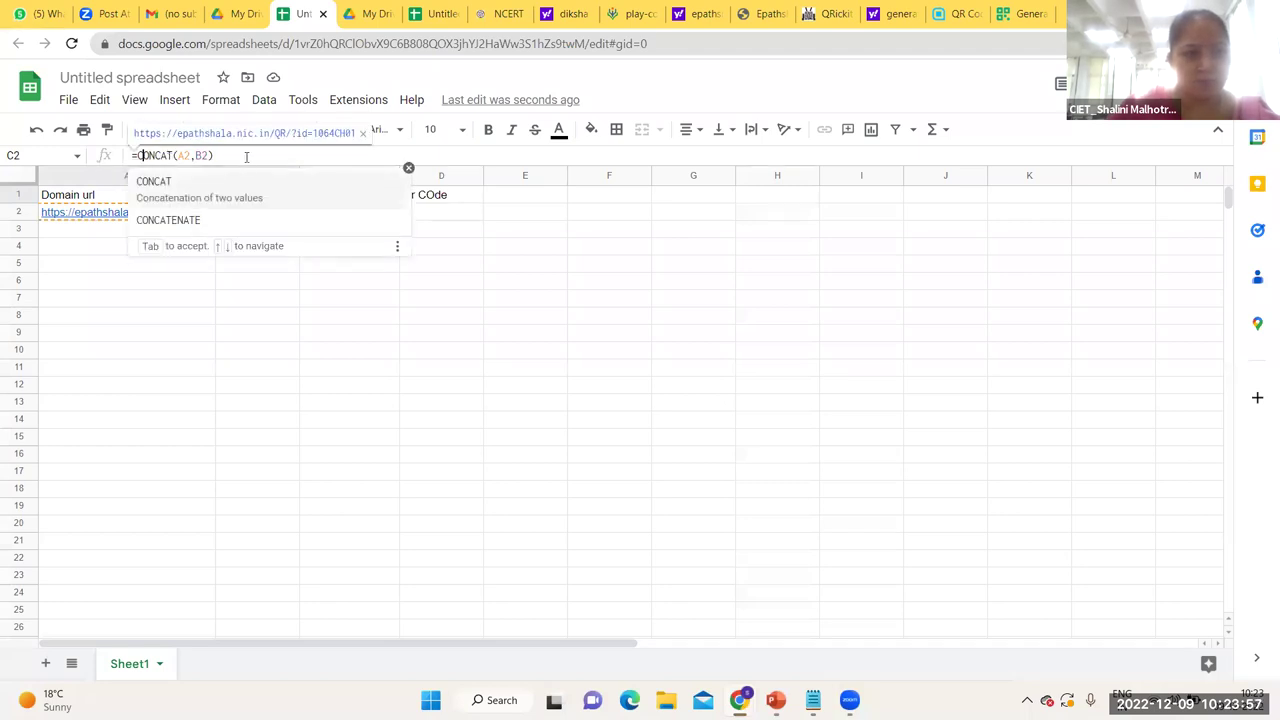
pyautogui.moveTo(430, 214); pyautogui.dragTo(456, 219)
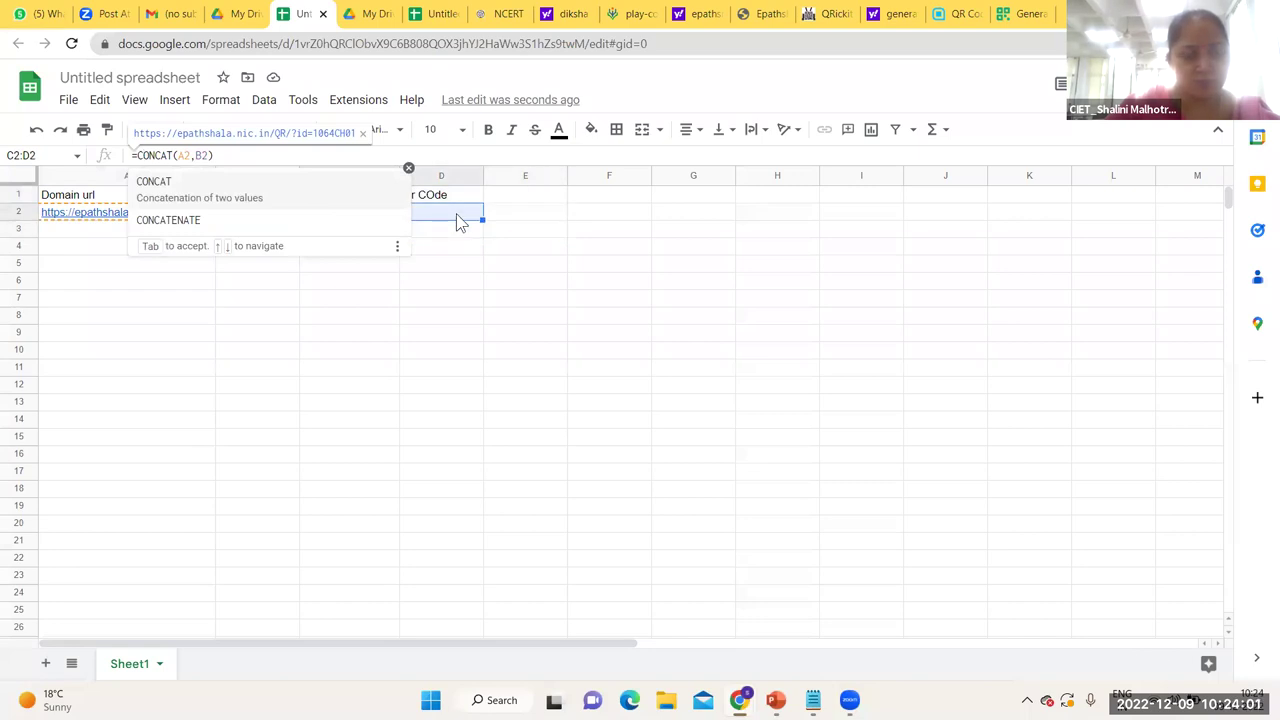
pyautogui.click(378, 321)
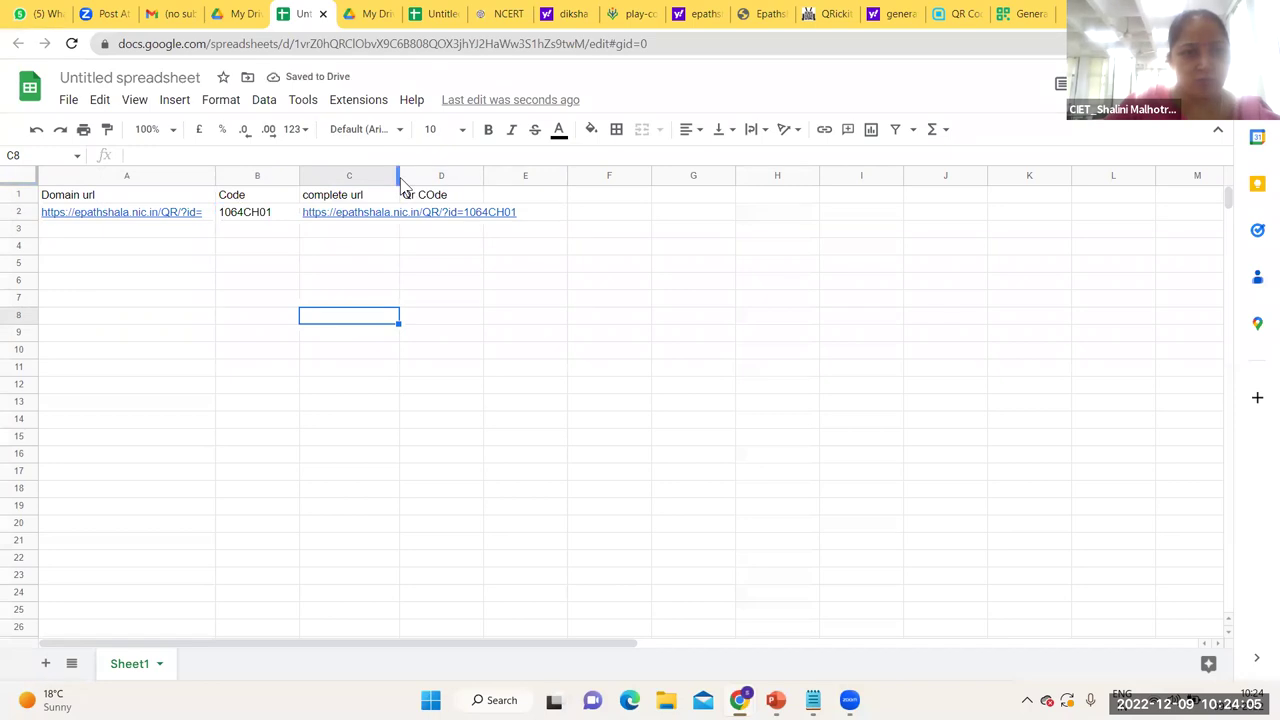
pyautogui.moveTo(400, 185); pyautogui.dragTo(529, 150)
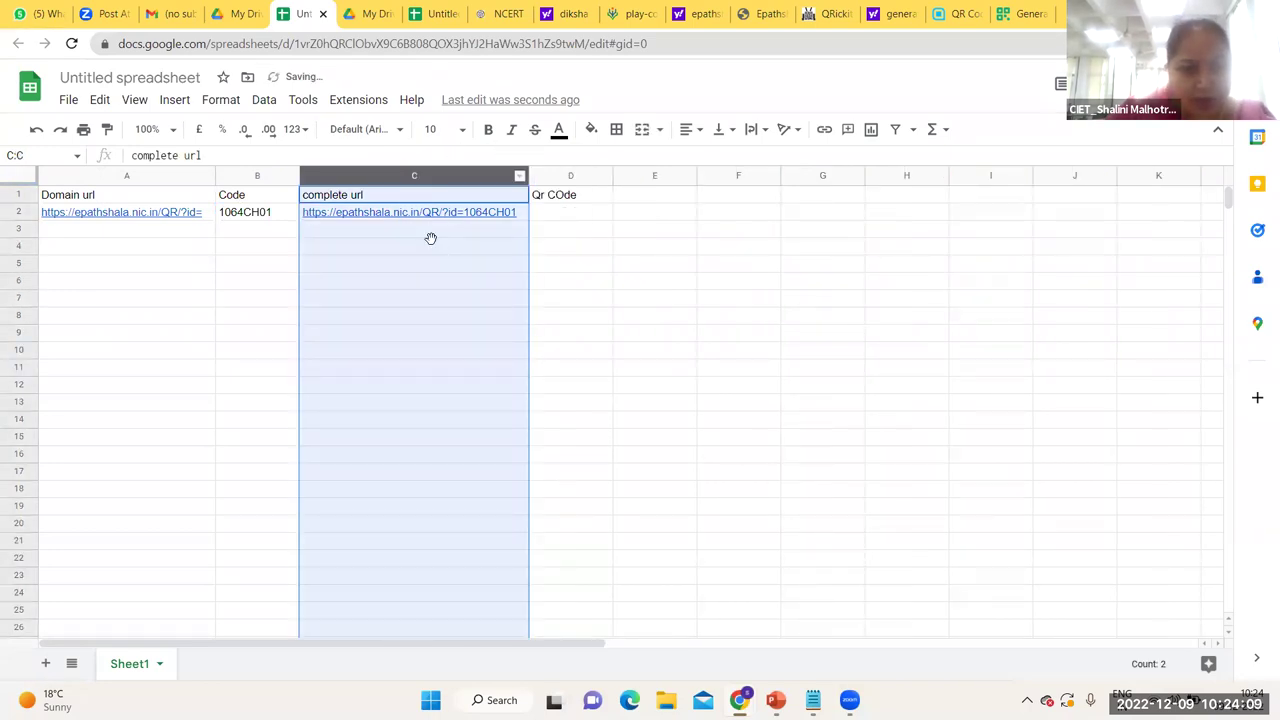
pyautogui.click(429, 245)
pyautogui.click(306, 279)
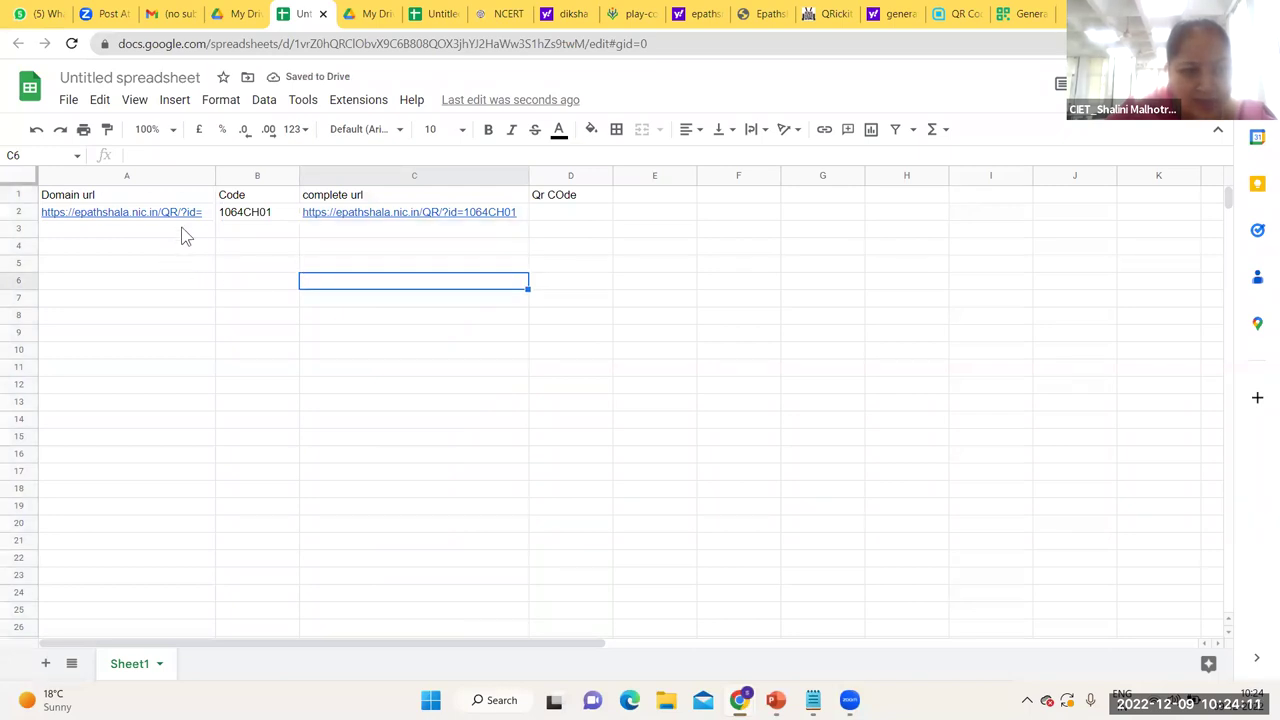
# Step: Select cell D2 under the Qr COde header and widen column D slightly
pyautogui.moveTo(200, 213)
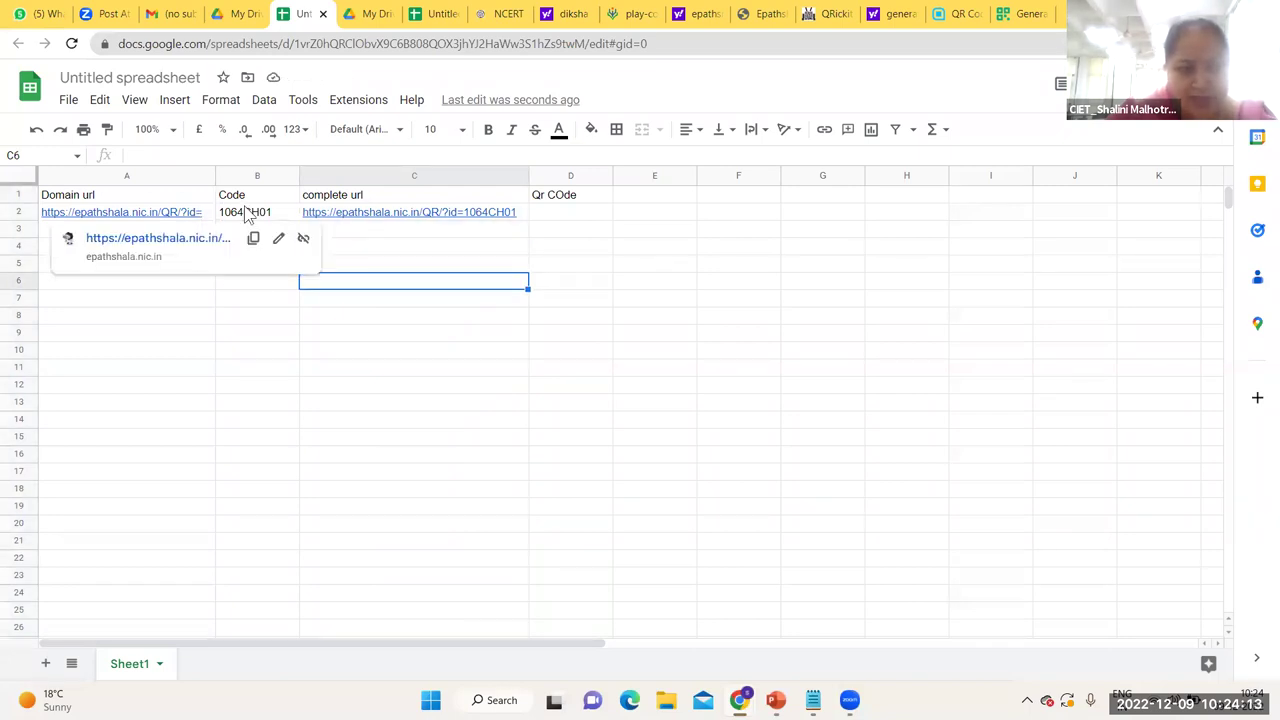
pyautogui.moveTo(478, 221)
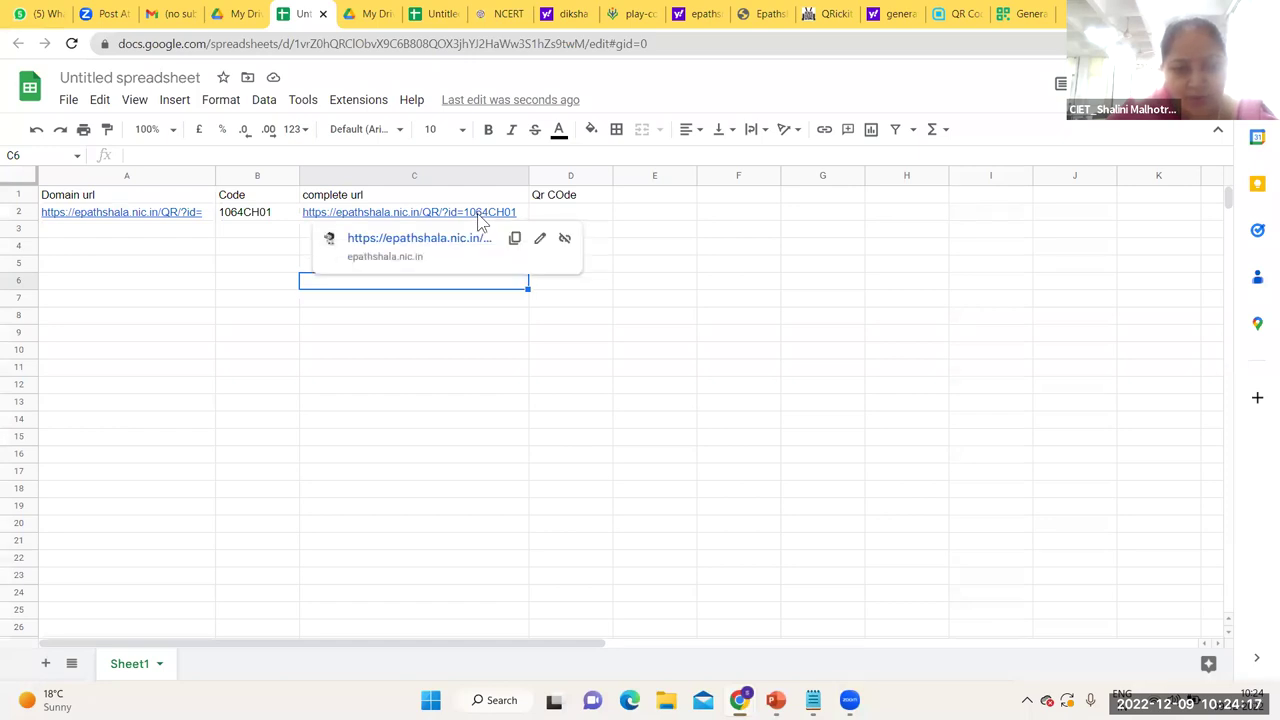
pyautogui.click(589, 212)
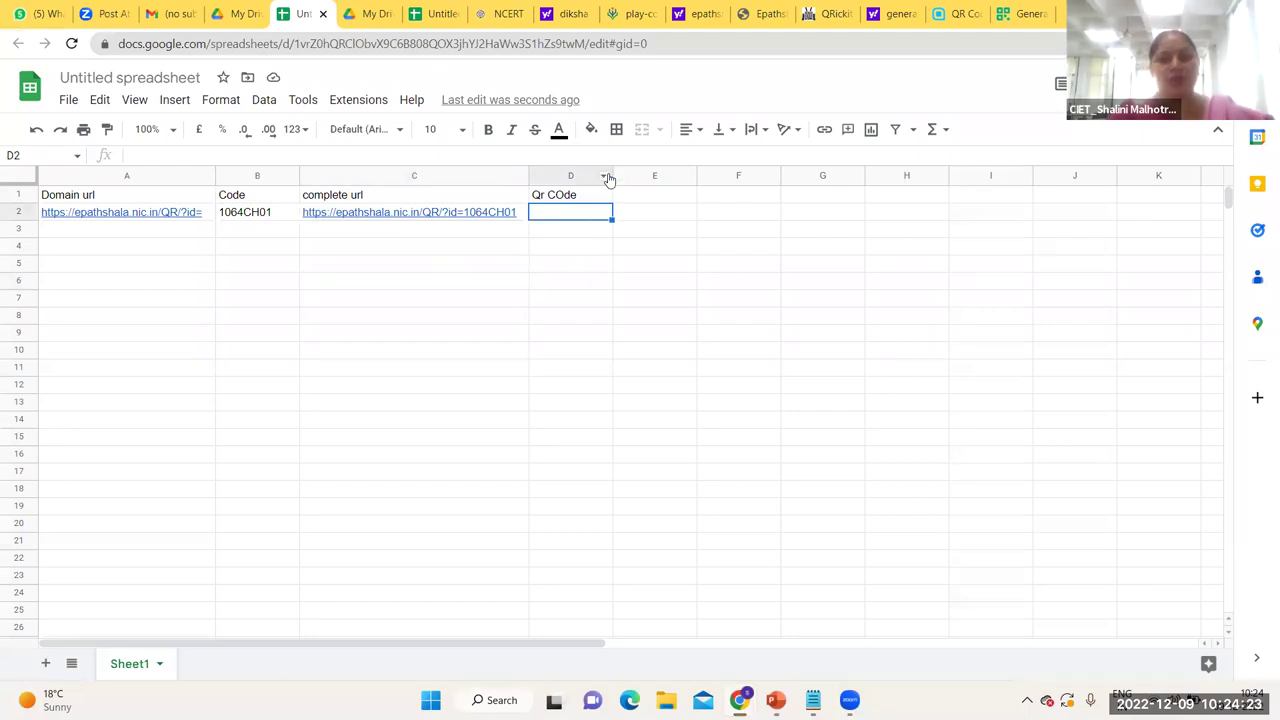
pyautogui.moveTo(608, 177); pyautogui.dragTo(640, 175)
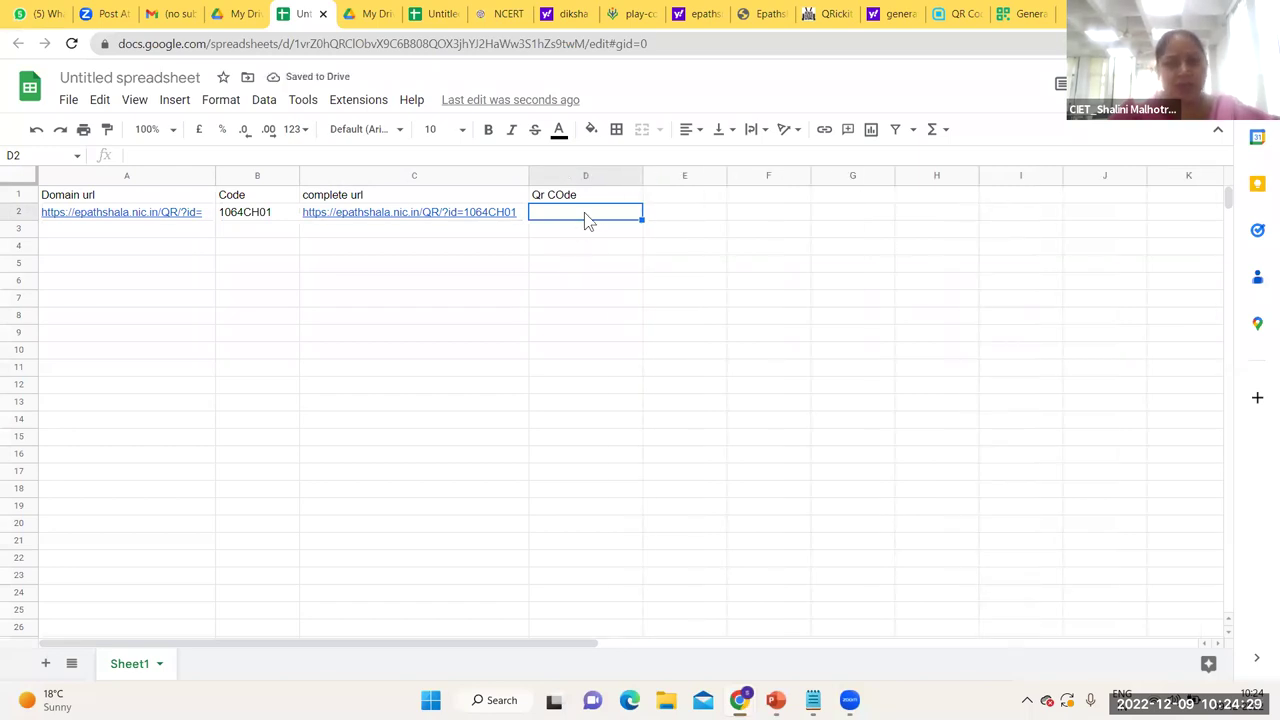
# Step: Switch to the QRickit website and read its introductory paragraph about QR codes
pyautogui.click(812, 16)
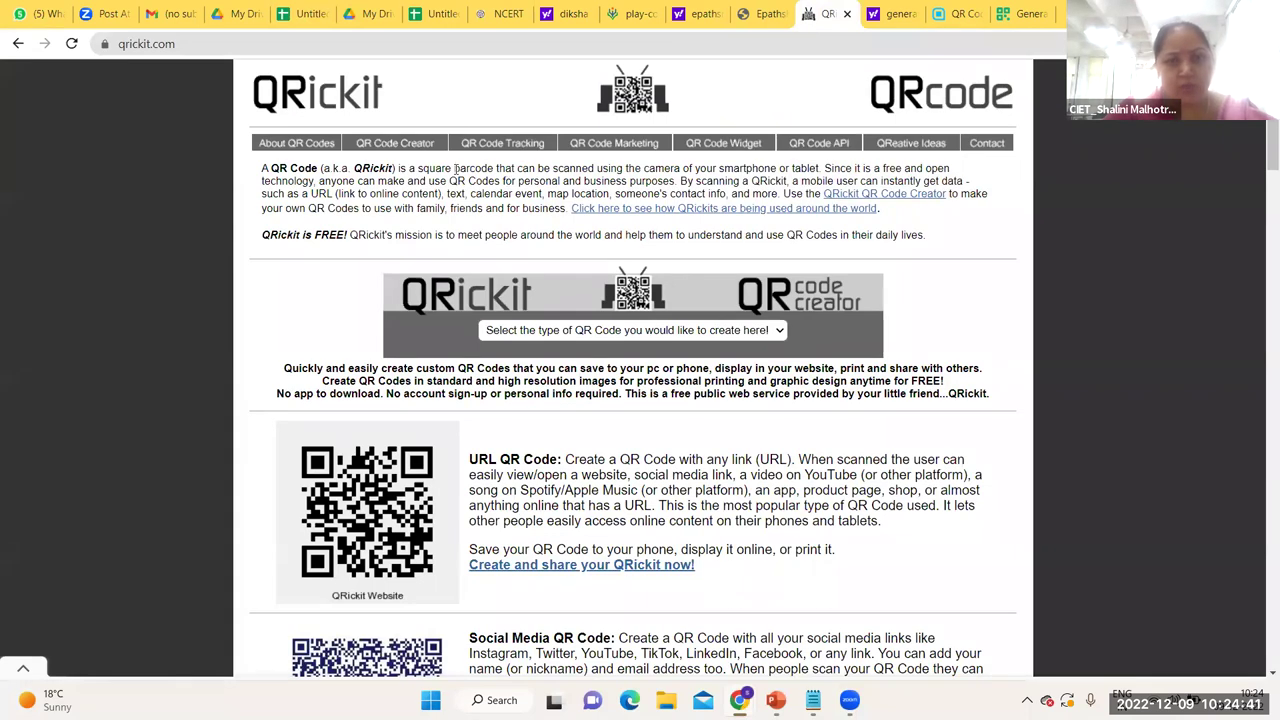
pyautogui.moveTo(454, 168); pyautogui.dragTo(613, 194)
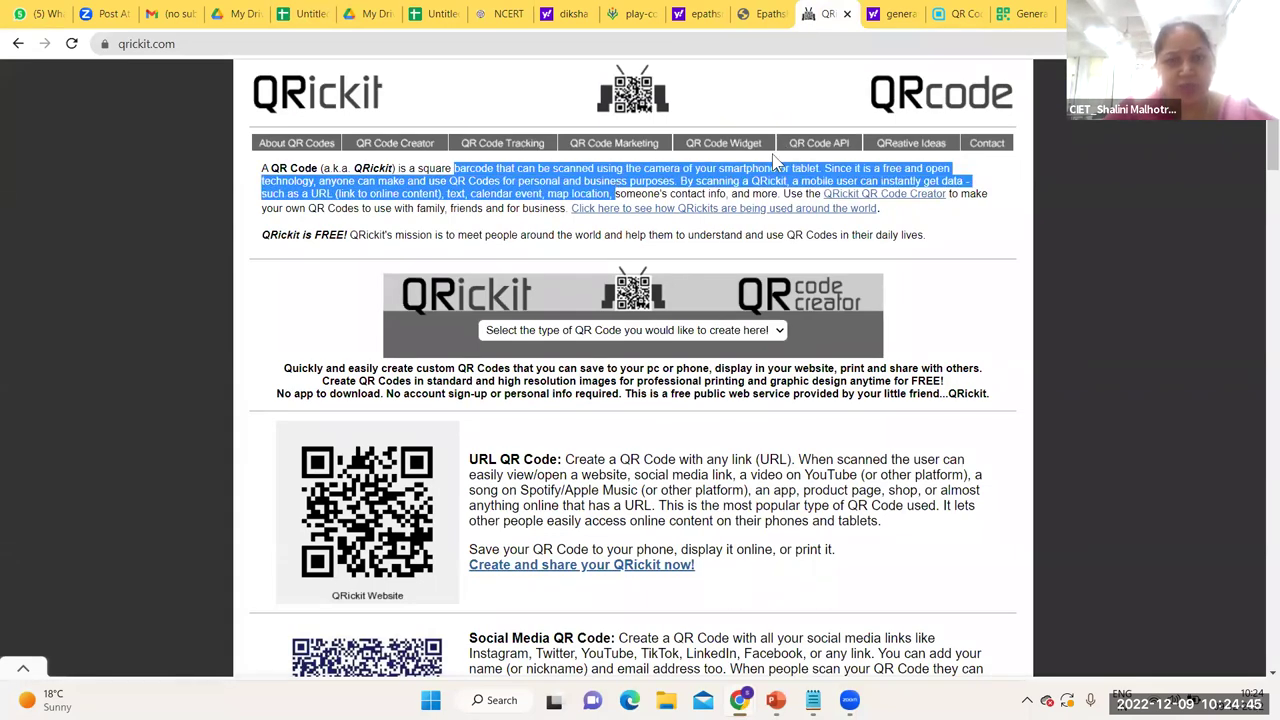
pyautogui.click(492, 193)
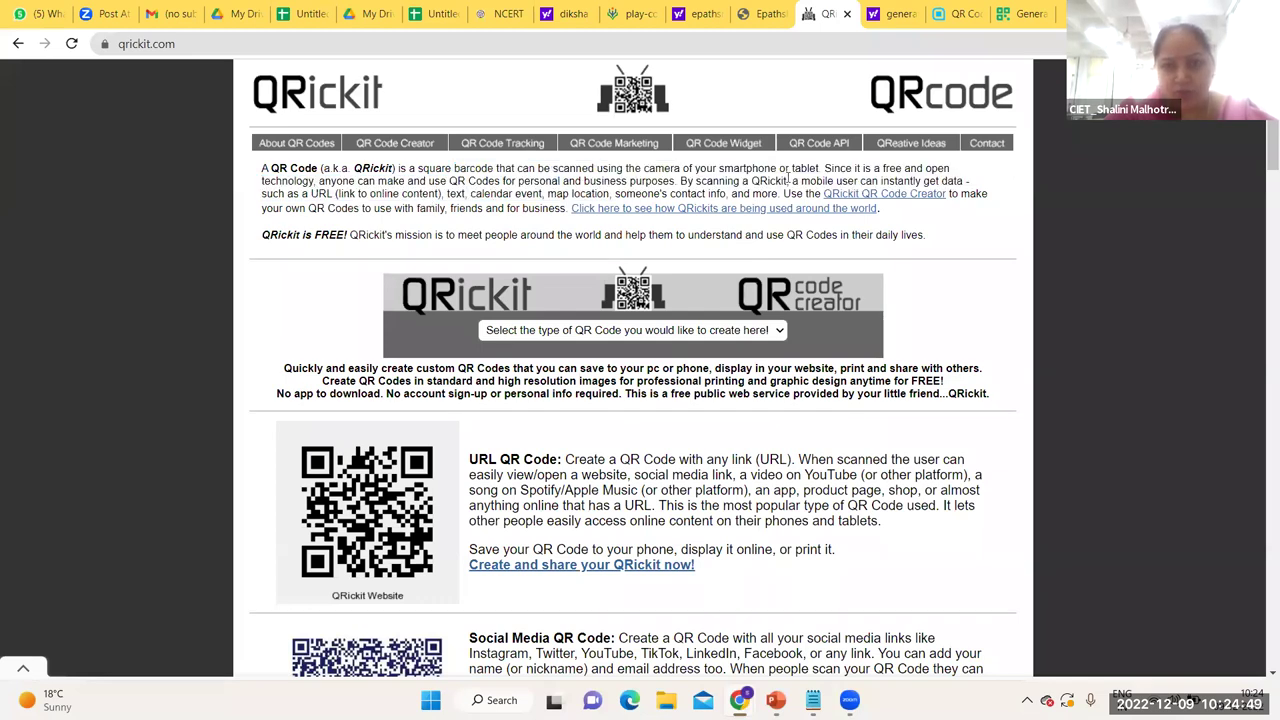
pyautogui.moveTo(830, 168); pyautogui.dragTo(944, 181)
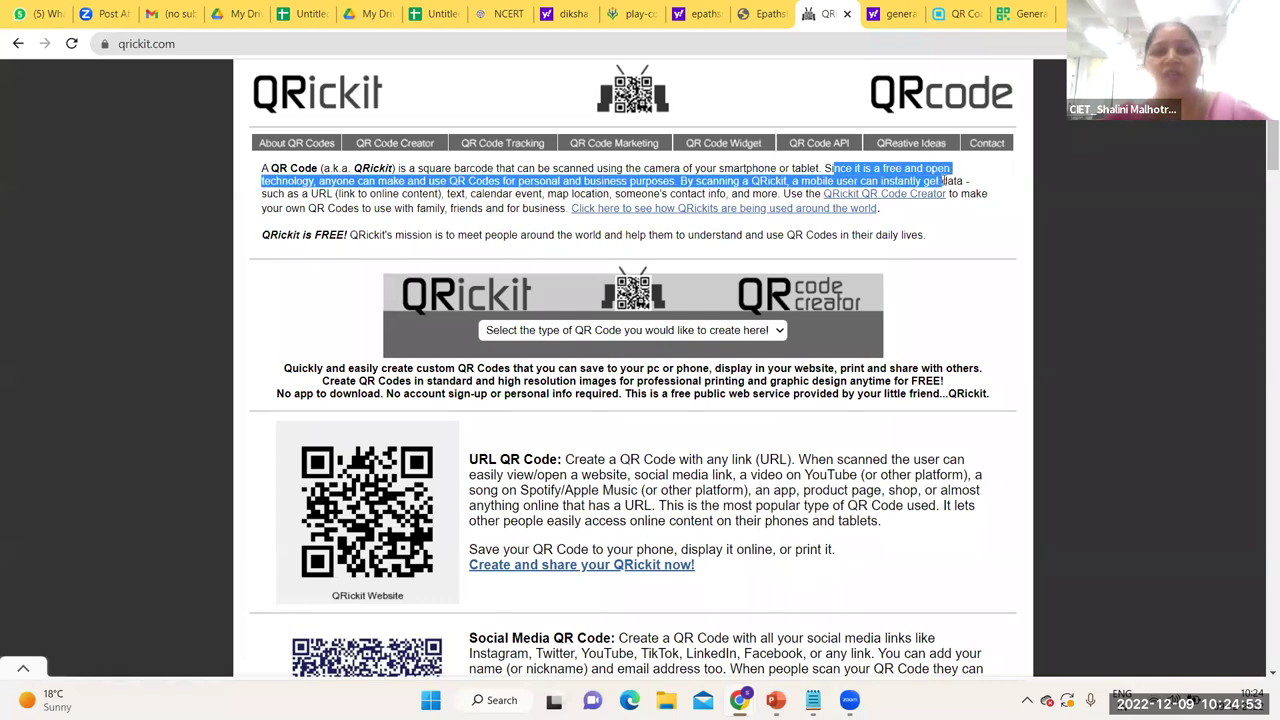
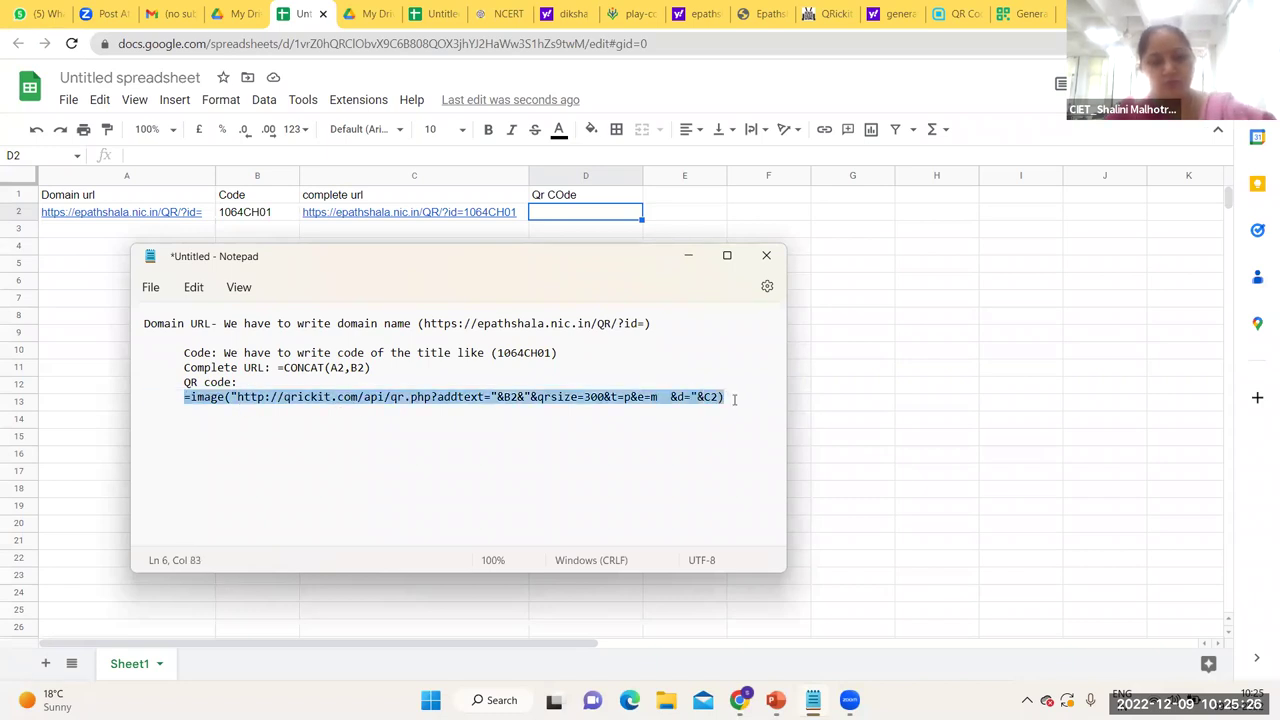
pyautogui.hotkey('alt', 'Tab')
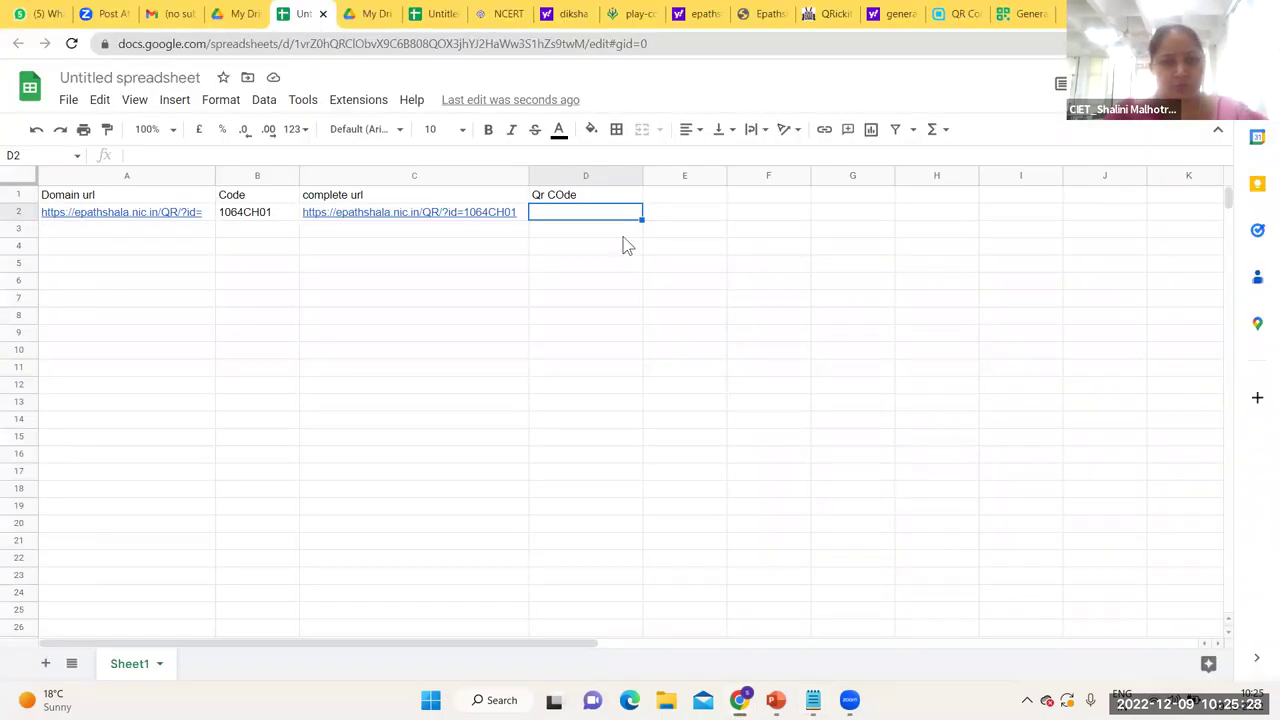
pyautogui.click(623, 245)
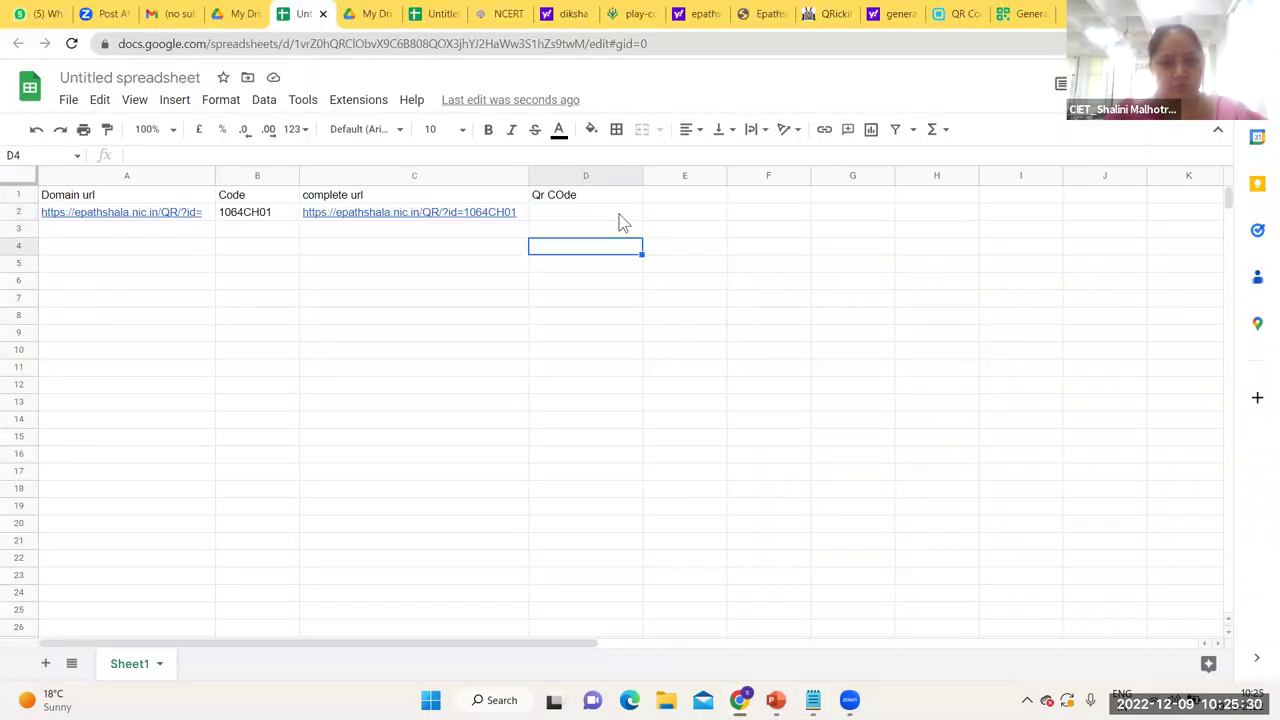
pyautogui.click(623, 222)
pyautogui.doubleClick(620, 214)
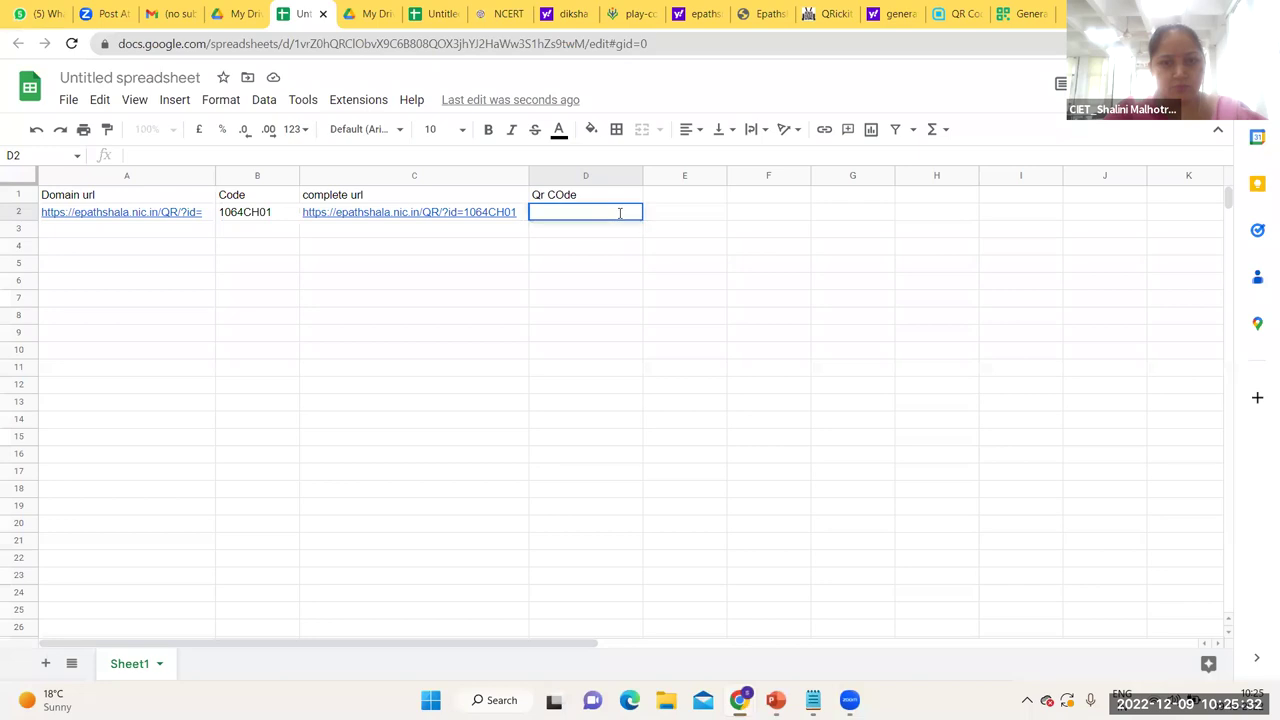
pyautogui.write('=image("http://qrickit.com/api/qr.php?addtext="&B2&"&qrsize=300&t=p&e=m  &d="&C2)')
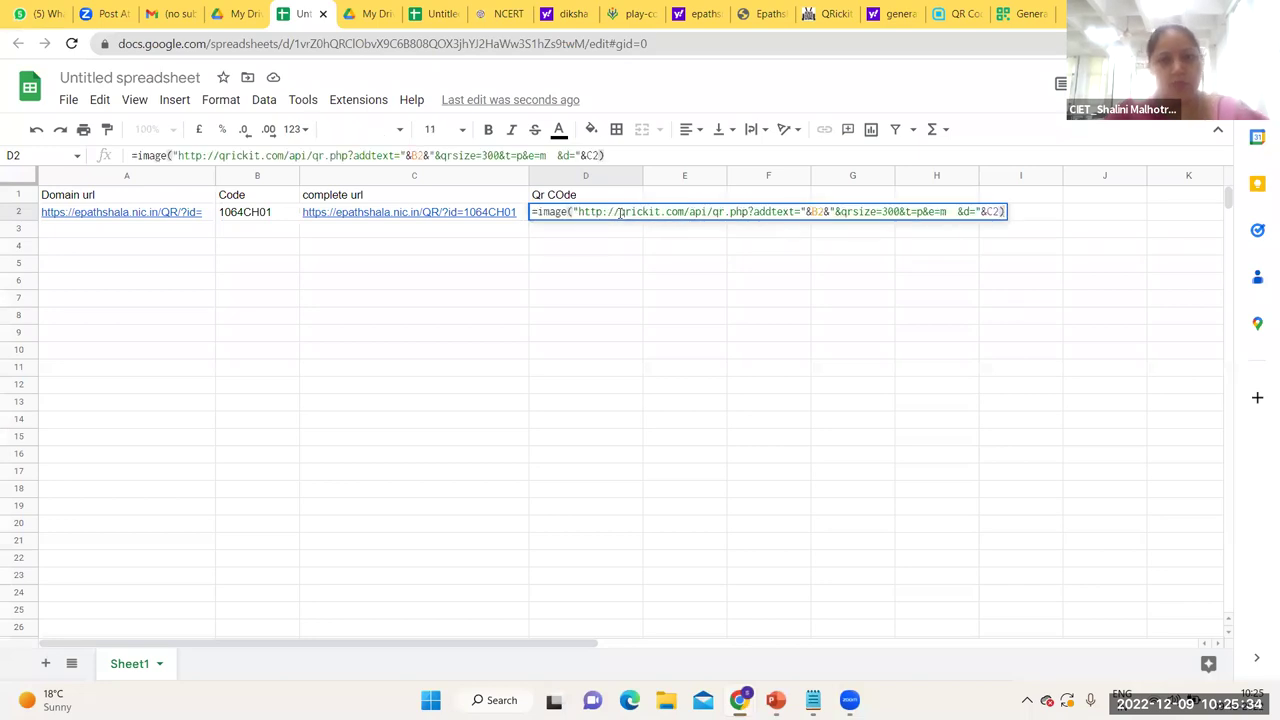
# Step: Remove the two extra spaces before &d= in the image formula in cell D2 and commit it
pyautogui.click(557, 155)
pyautogui.press('BackSpace')
pyautogui.press('BackSpace')
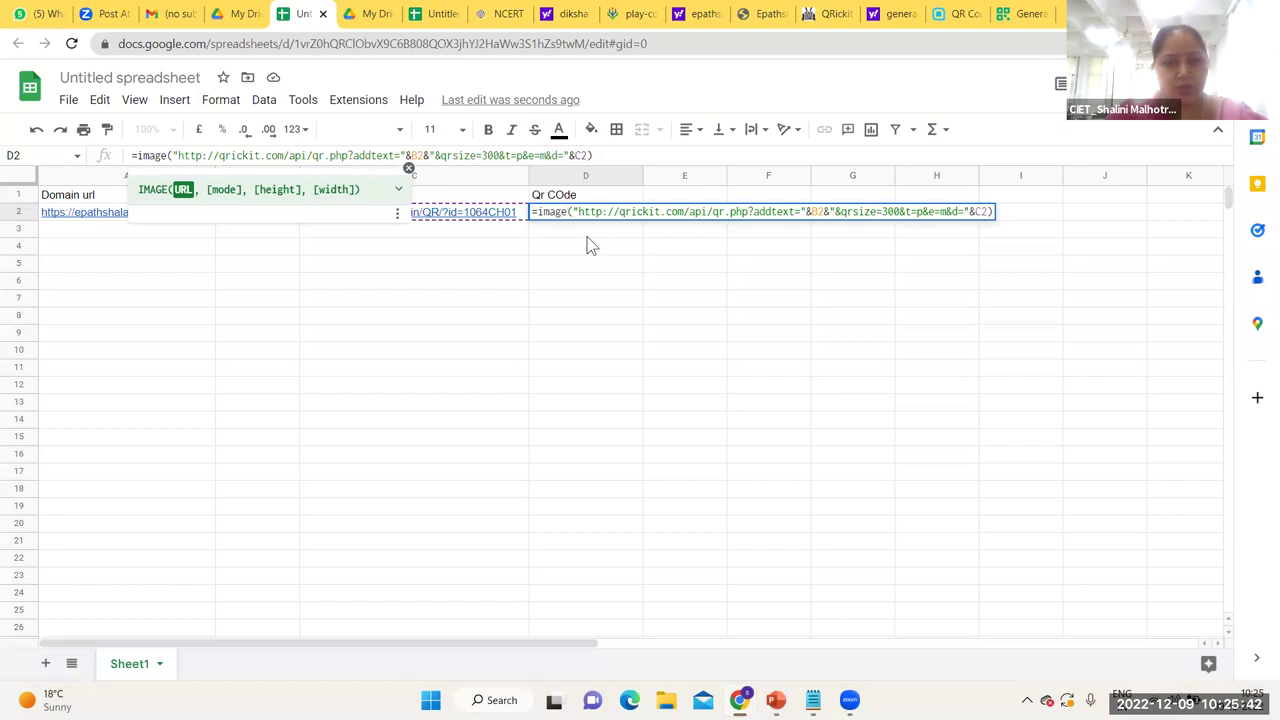
pyautogui.press('Return')
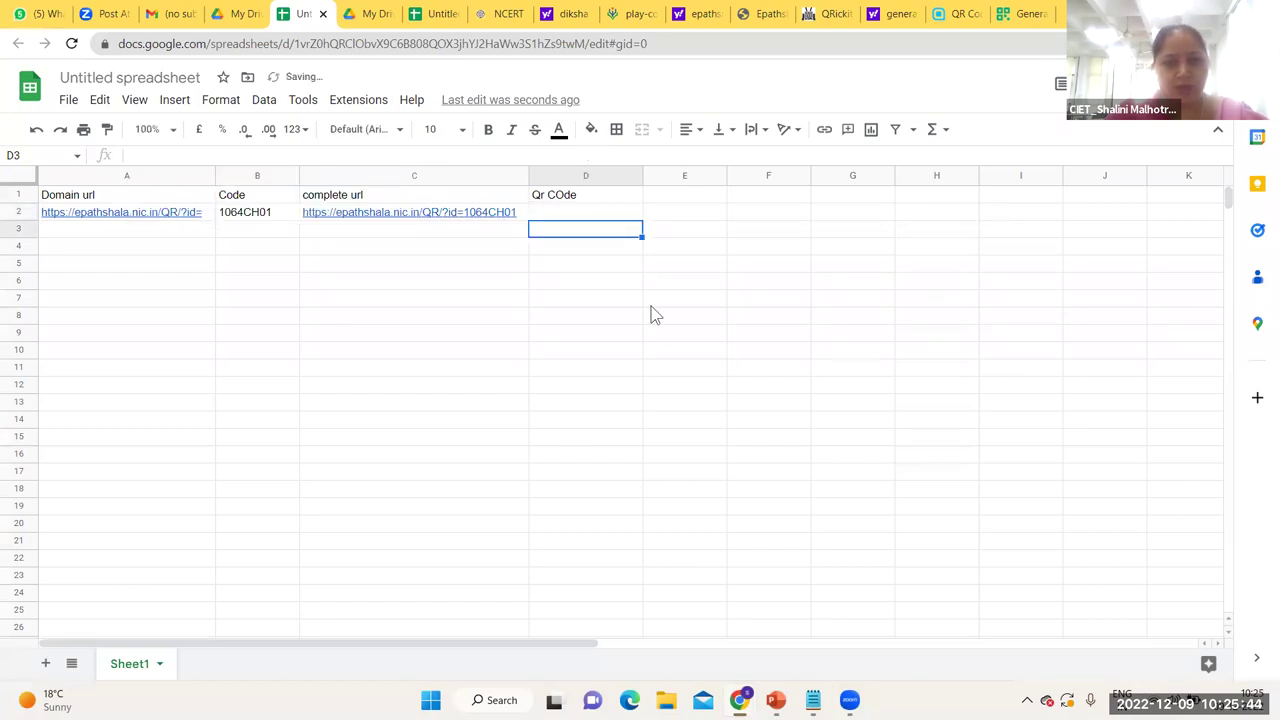
# Step: Widen column D and increase the height of row 2 to enlarge the QR code image in D2
pyautogui.moveTo(641, 177); pyautogui.dragTo(672, 177)
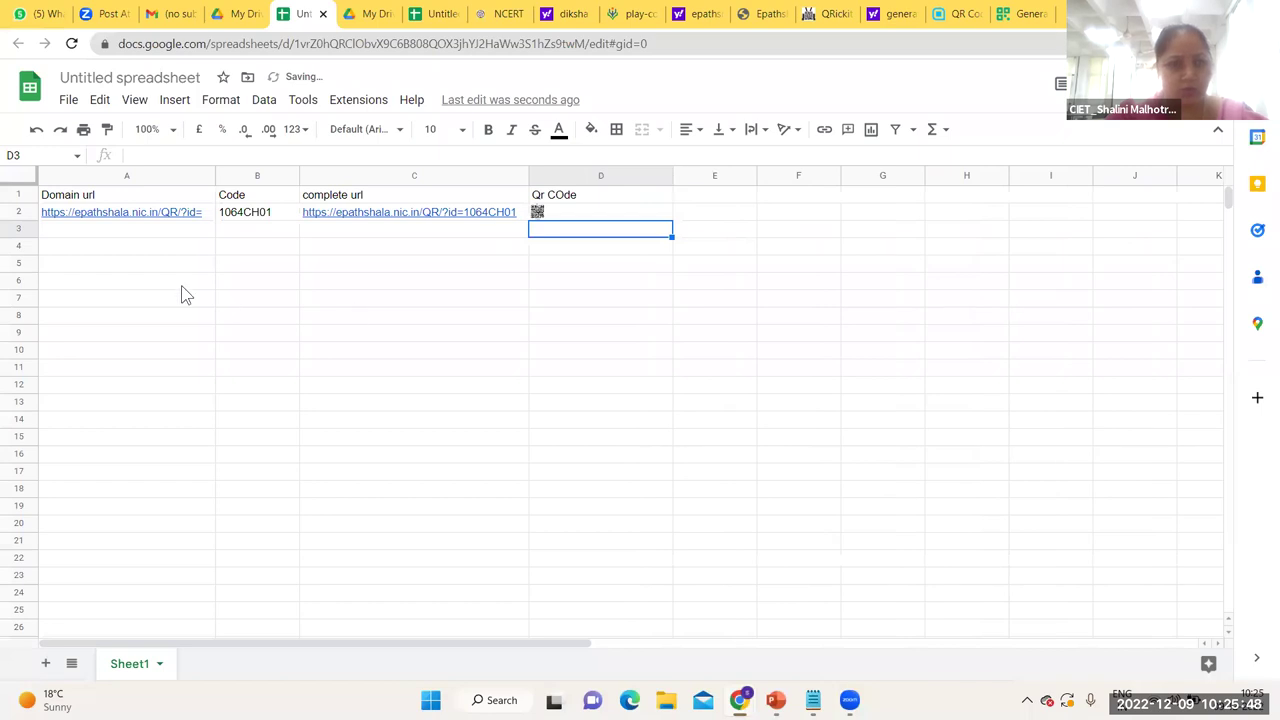
pyautogui.moveTo(35, 217); pyautogui.dragTo(42, 294)
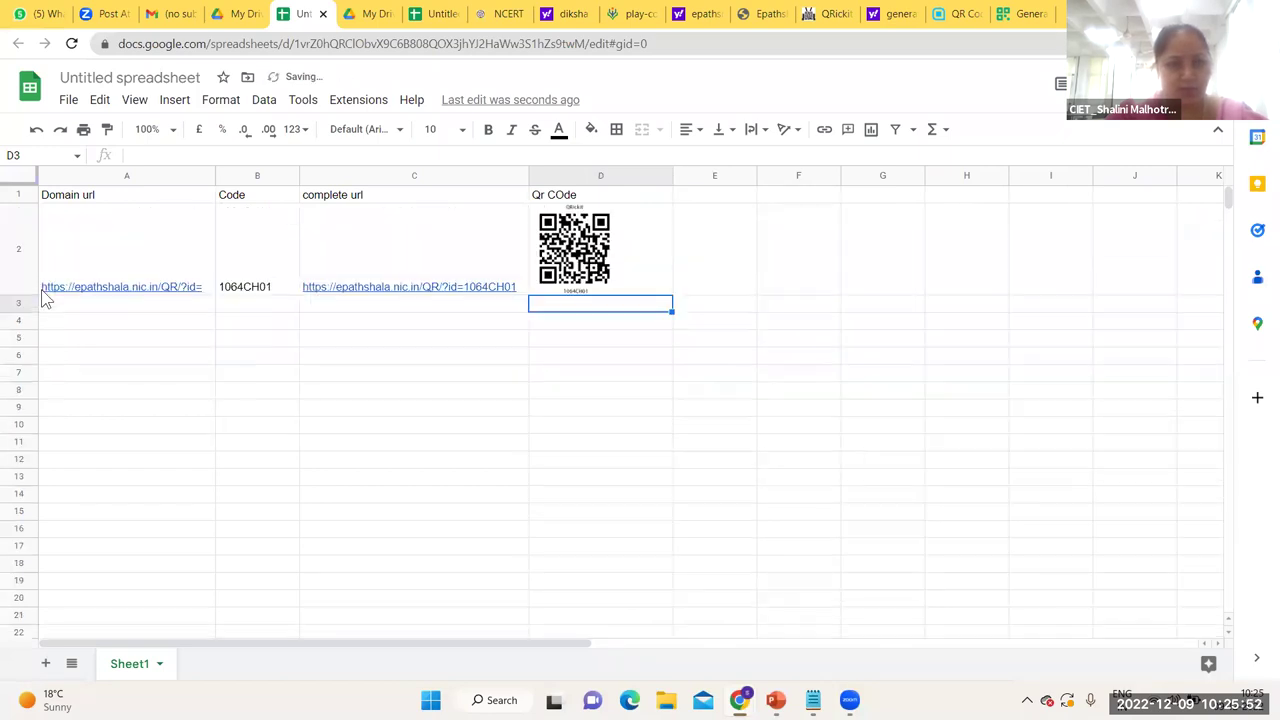
pyautogui.click(620, 289)
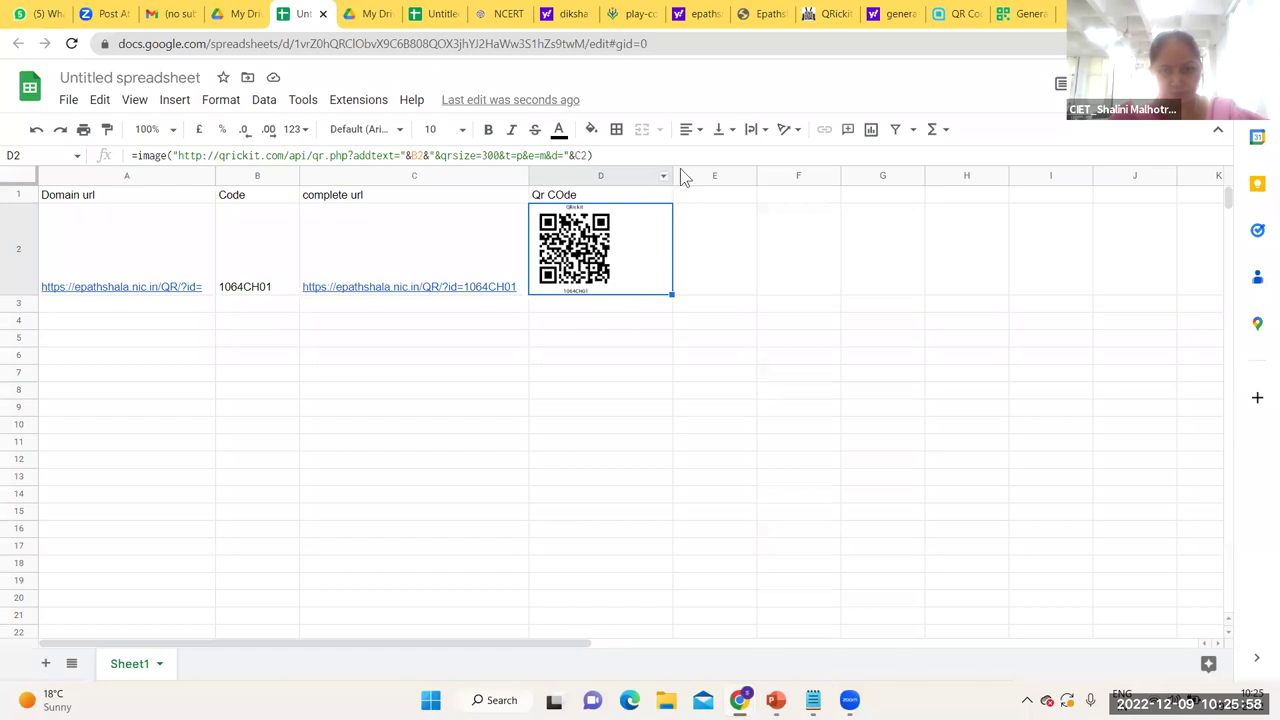
pyautogui.moveTo(670, 176); pyautogui.dragTo(697, 176)
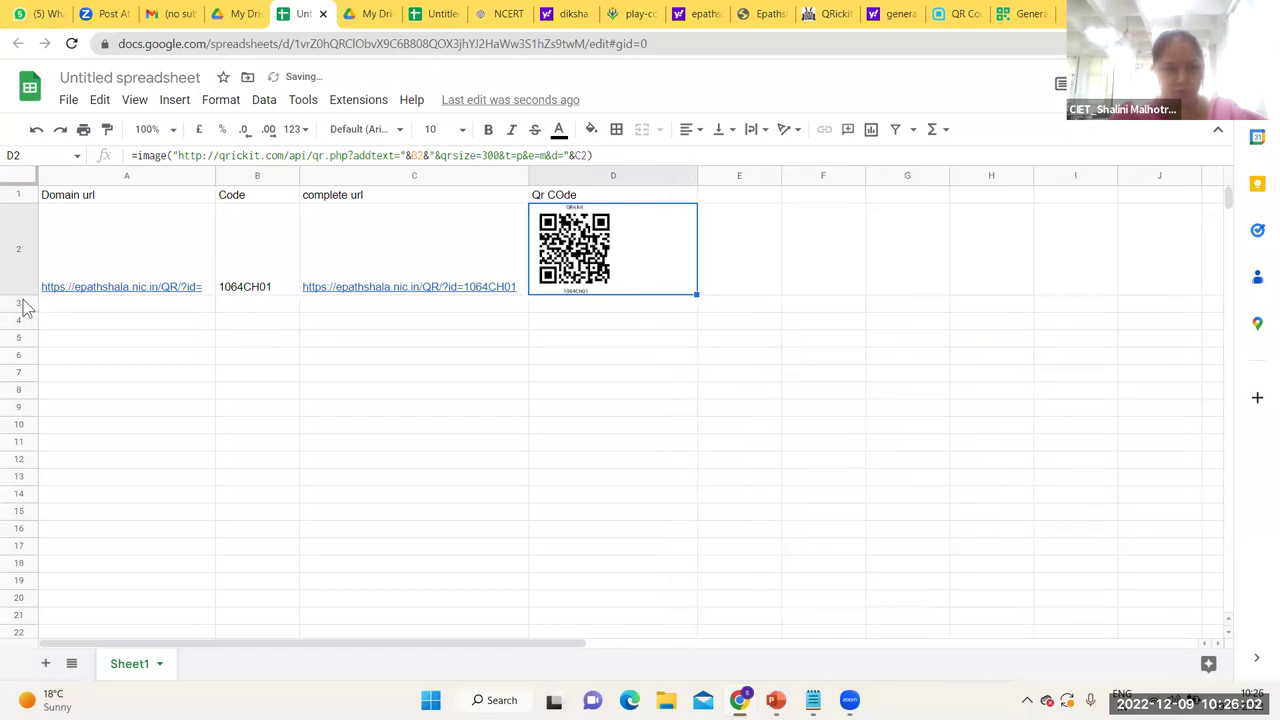
pyautogui.moveTo(31, 292); pyautogui.dragTo(33, 364)
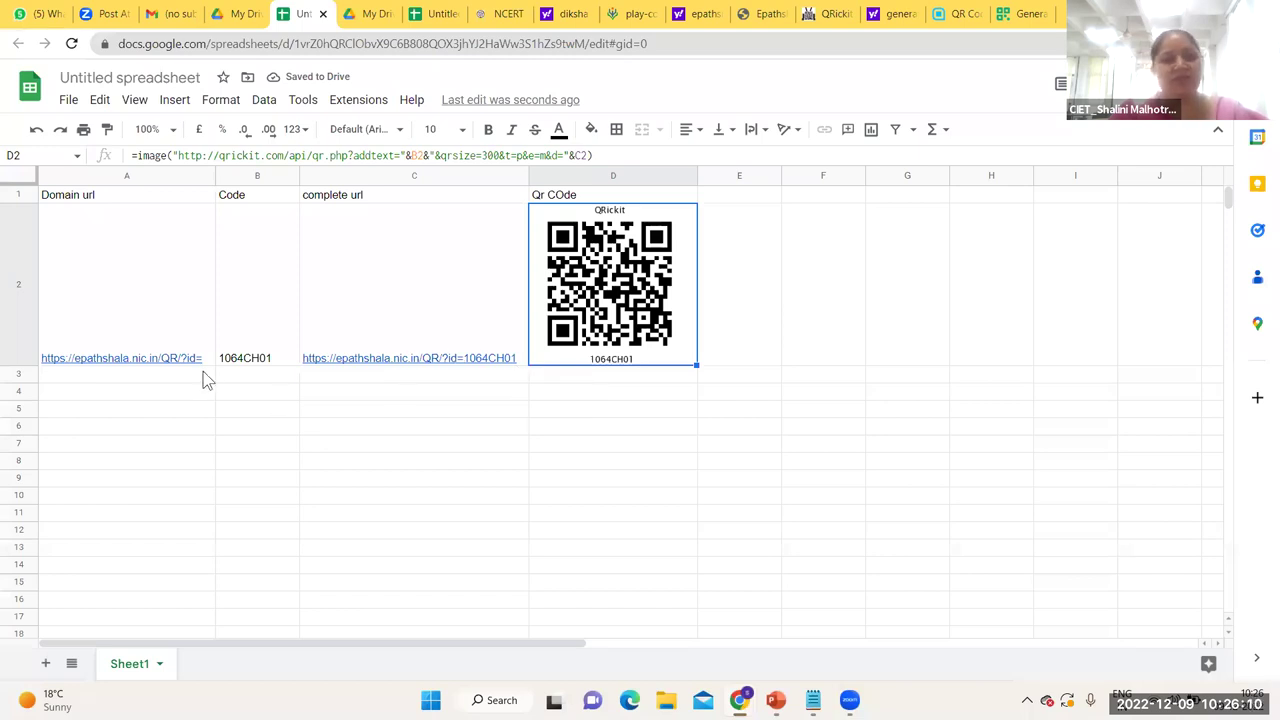
pyautogui.click(193, 342)
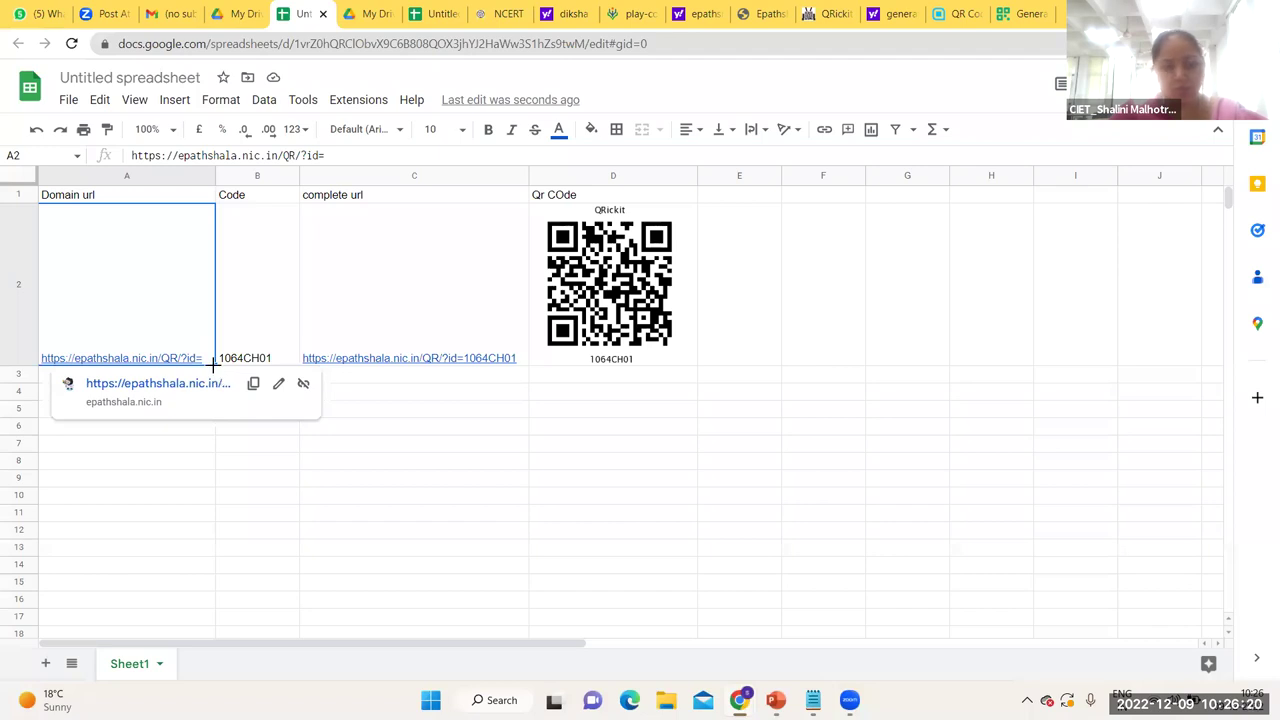
pyautogui.moveTo(213, 365)
pyautogui.mouseDown()
pyautogui.moveTo(213, 440)
pyautogui.moveTo(213, 368)
pyautogui.mouseUp()
pyautogui.press('Up')
pyautogui.press('Up')
pyautogui.press('Up')
pyautogui.press('Up')
pyautogui.press('Up')
pyautogui.press('Up')
pyautogui.press('Up')
pyautogui.press('Up')
pyautogui.press('Up')
pyautogui.press('Up')
pyautogui.press('Up')
pyautogui.press('Up')
pyautogui.press('Up')
pyautogui.press('Up')
pyautogui.press('Up')
pyautogui.press('Up')
pyautogui.press('Up')
pyautogui.press('Up')
pyautogui.press('Up')
pyautogui.press('Up')
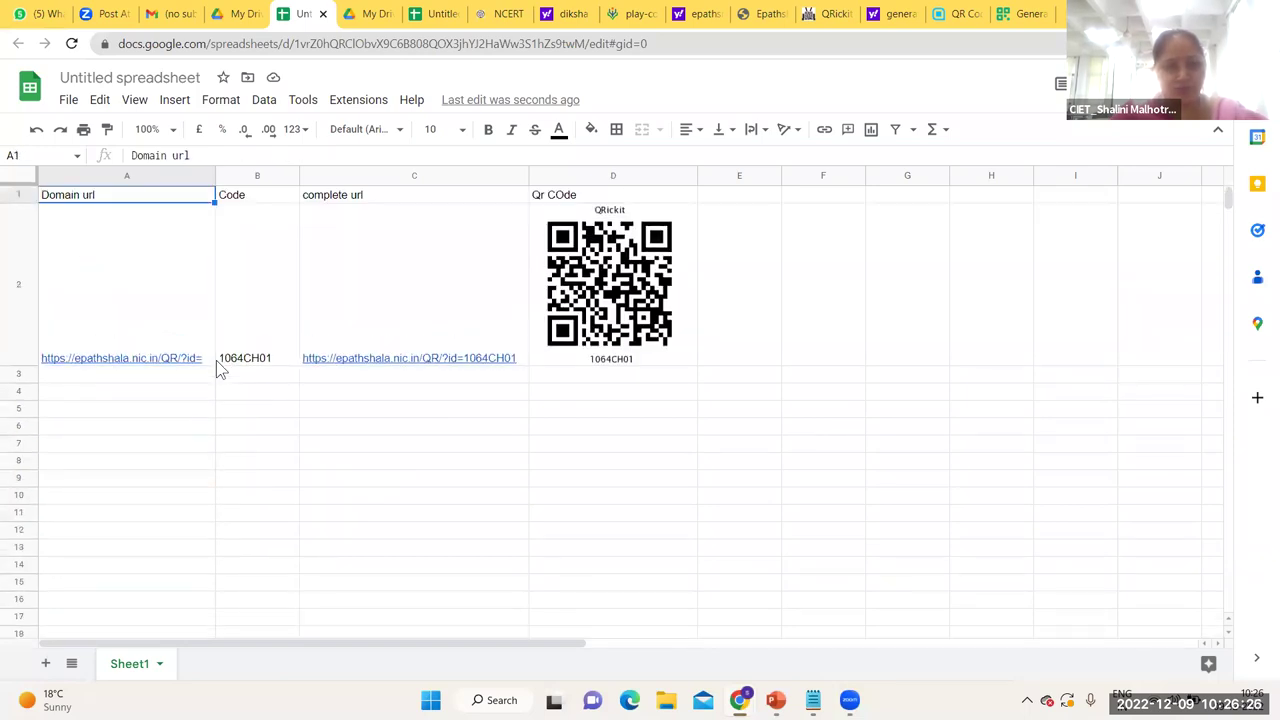
# Step: Fill the domain URL from A2 down to A11 and the code series from B2 down to B11, ending at 1064CH10
pyautogui.click(204, 352)
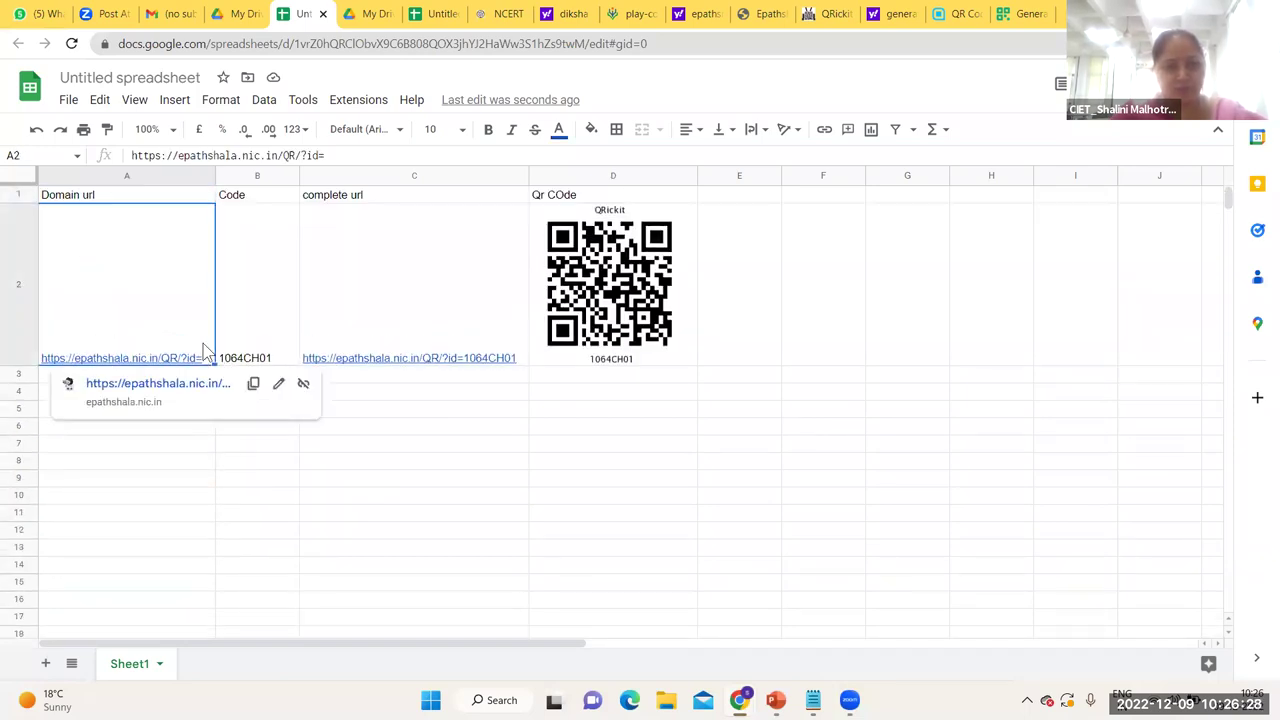
pyautogui.moveTo(216, 370); pyautogui.dragTo(211, 512)
pyautogui.click(209, 510)
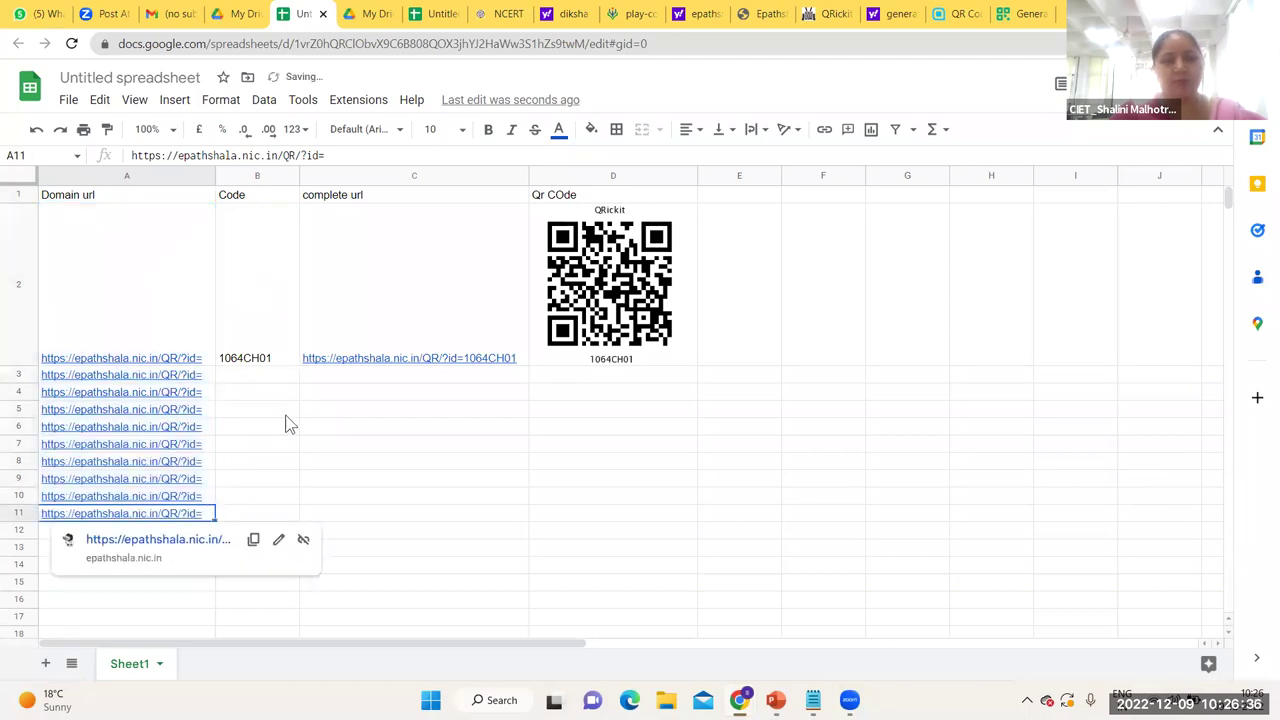
pyautogui.click(264, 344)
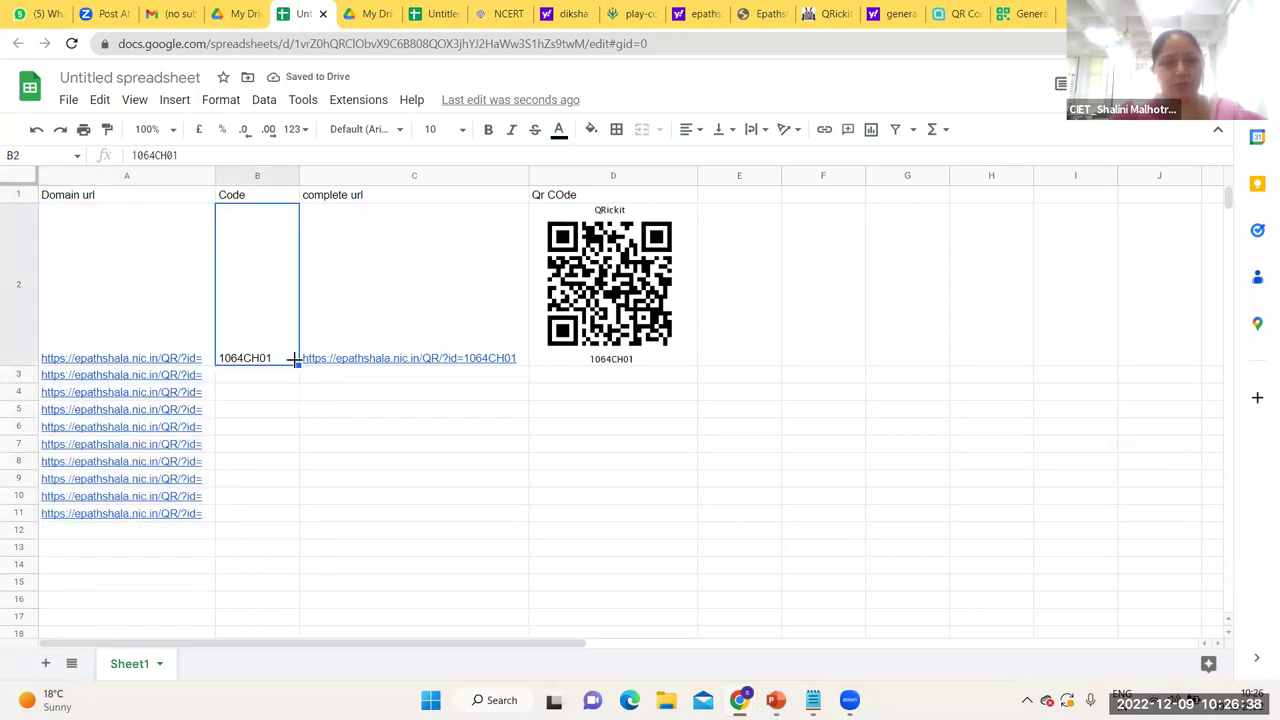
pyautogui.moveTo(296, 363); pyautogui.dragTo(312, 520)
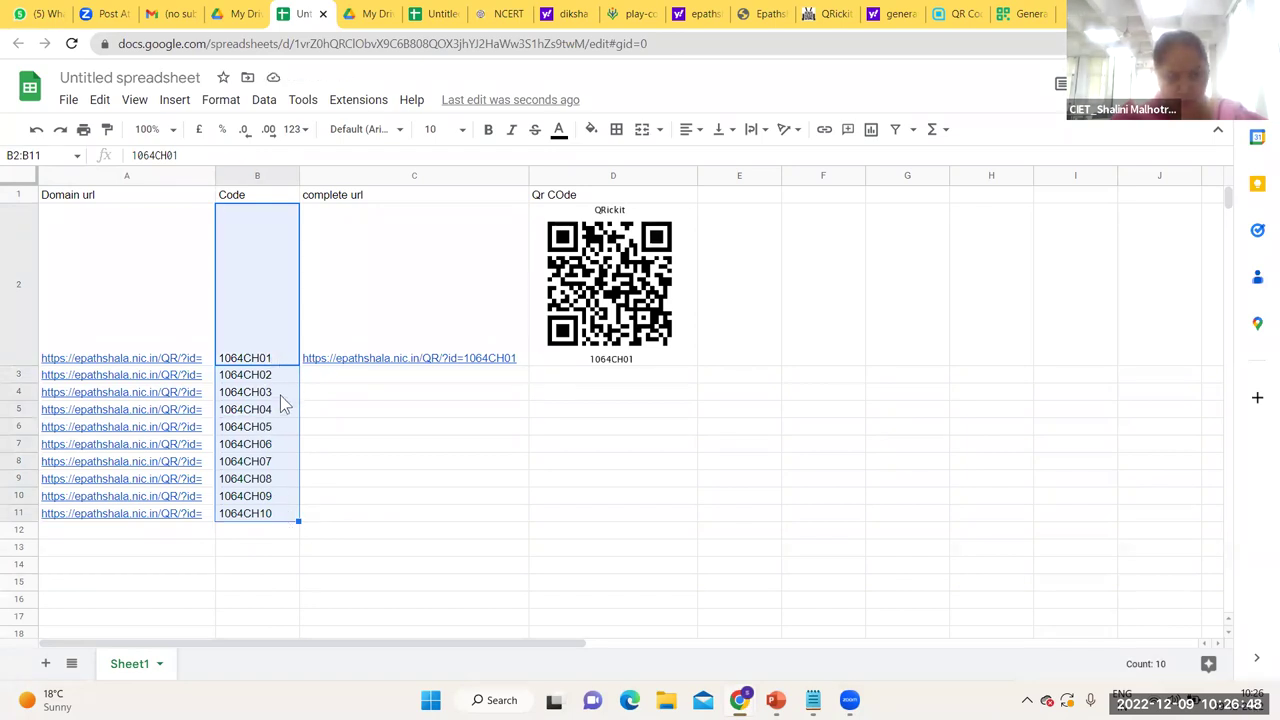
# Step: Fill the complete url formula from C2 down to C11 and the QR code image formula from D2 down to D11
pyautogui.click(476, 344)
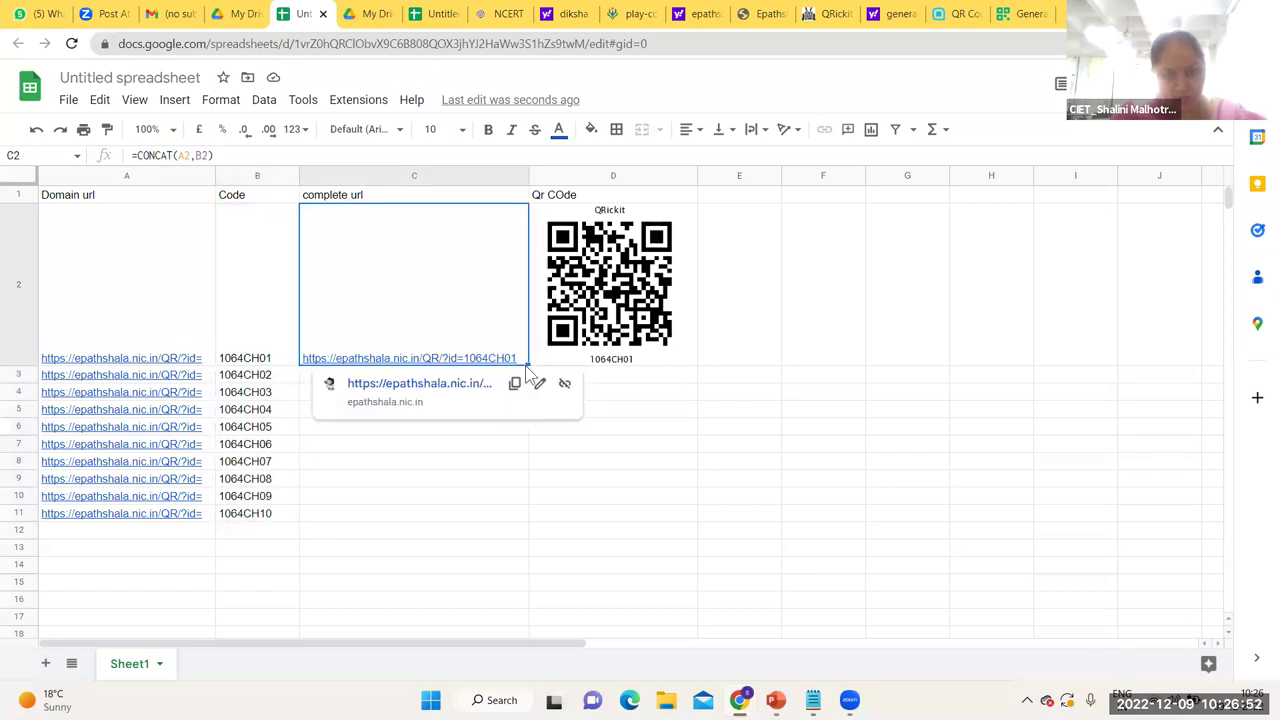
pyautogui.moveTo(528, 364); pyautogui.dragTo(527, 516)
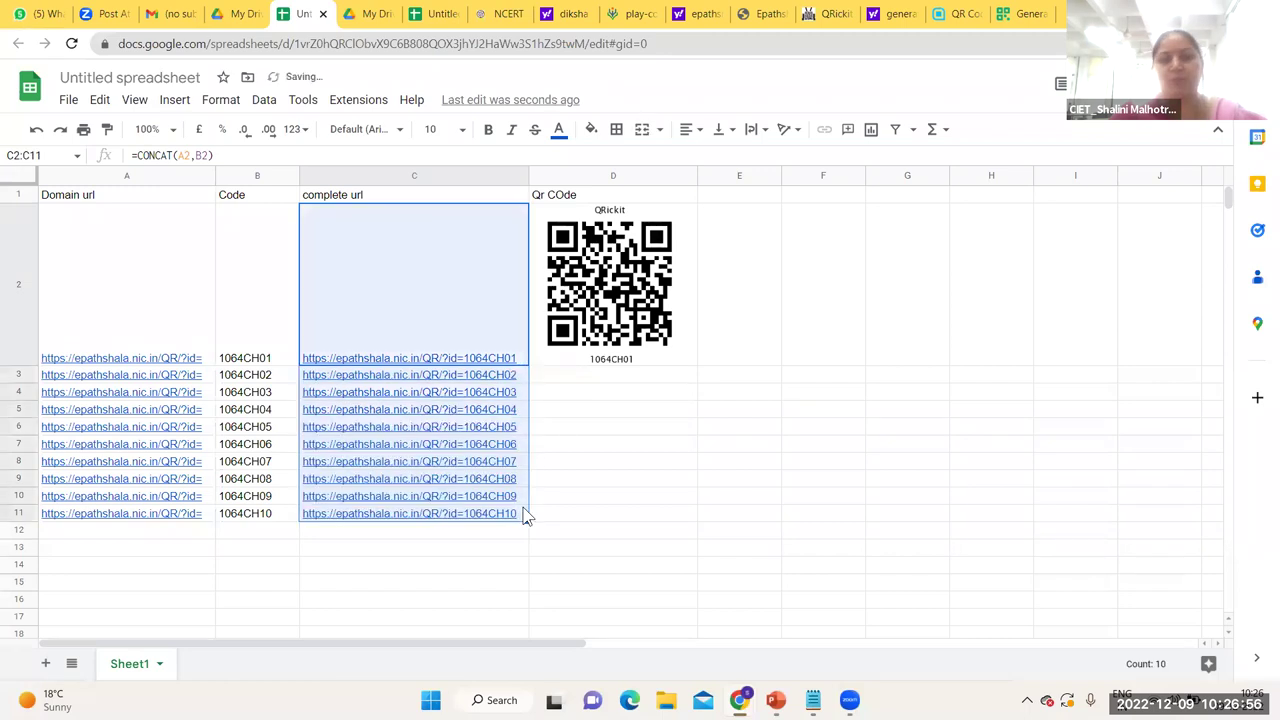
pyautogui.click(675, 358)
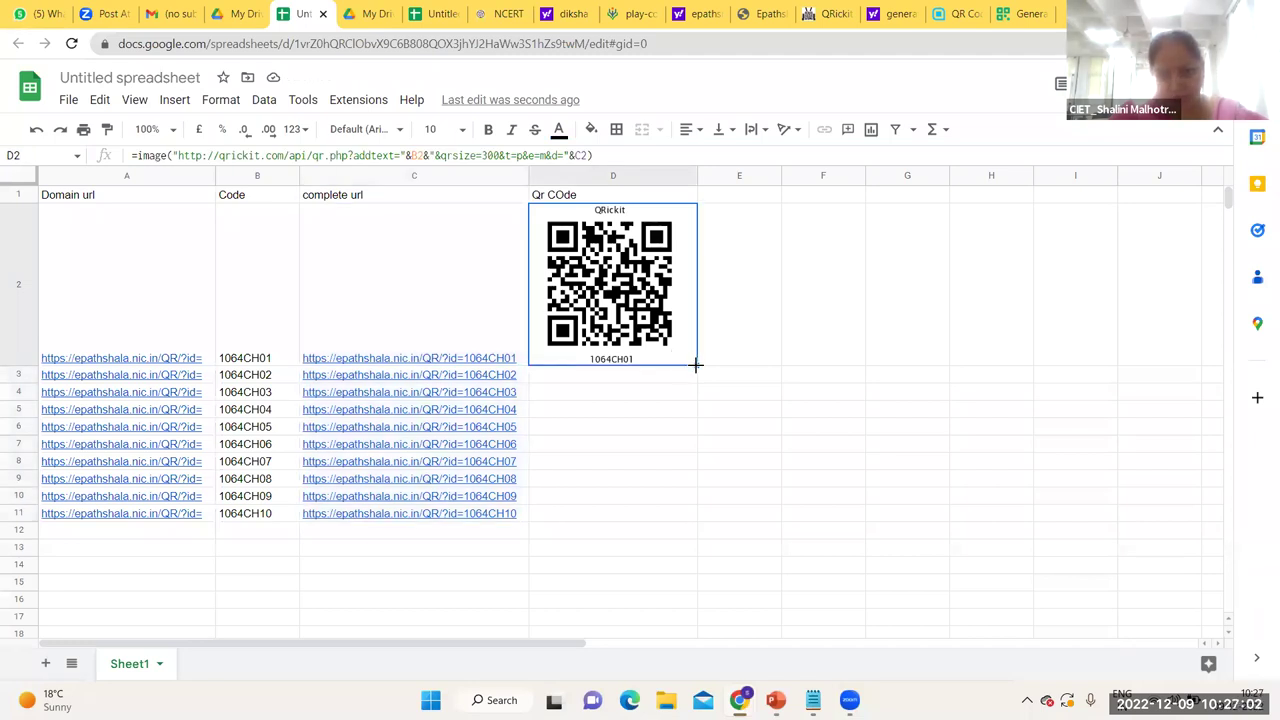
pyautogui.moveTo(696, 365); pyautogui.dragTo(715, 517)
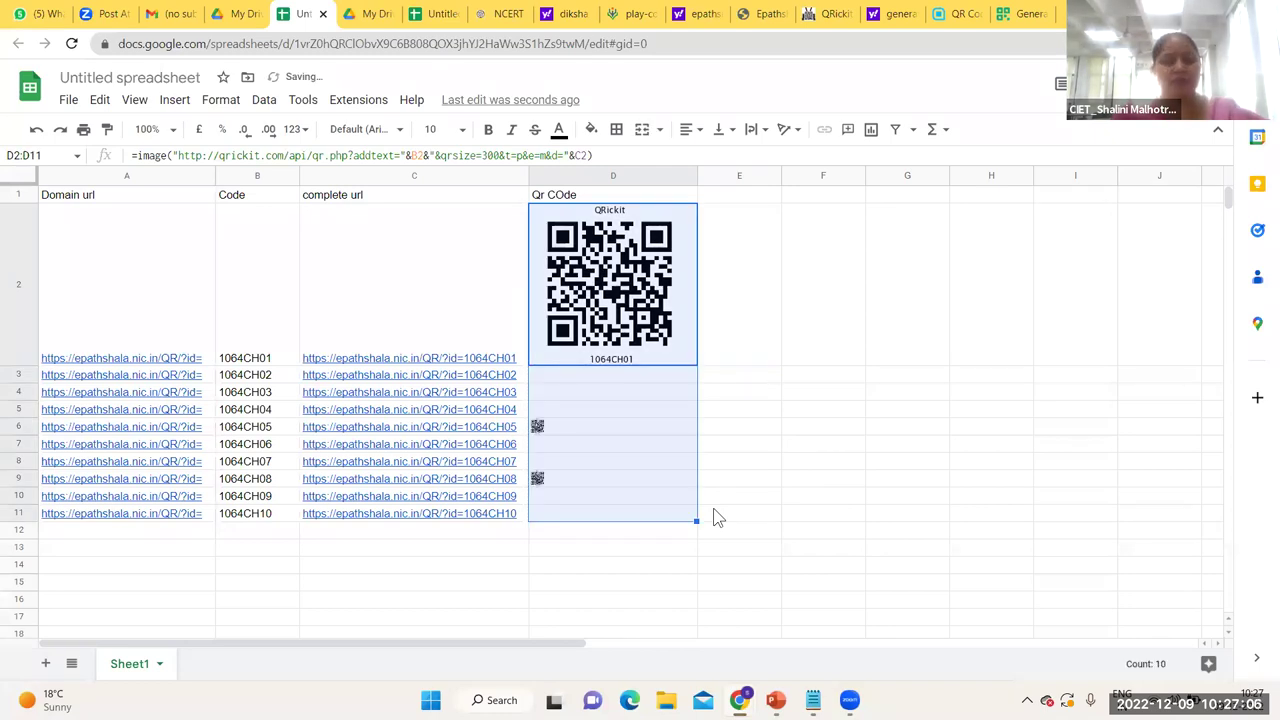
# Step: Increase the height of row 3 to enlarge the QR code image in D3
pyautogui.click(808, 460)
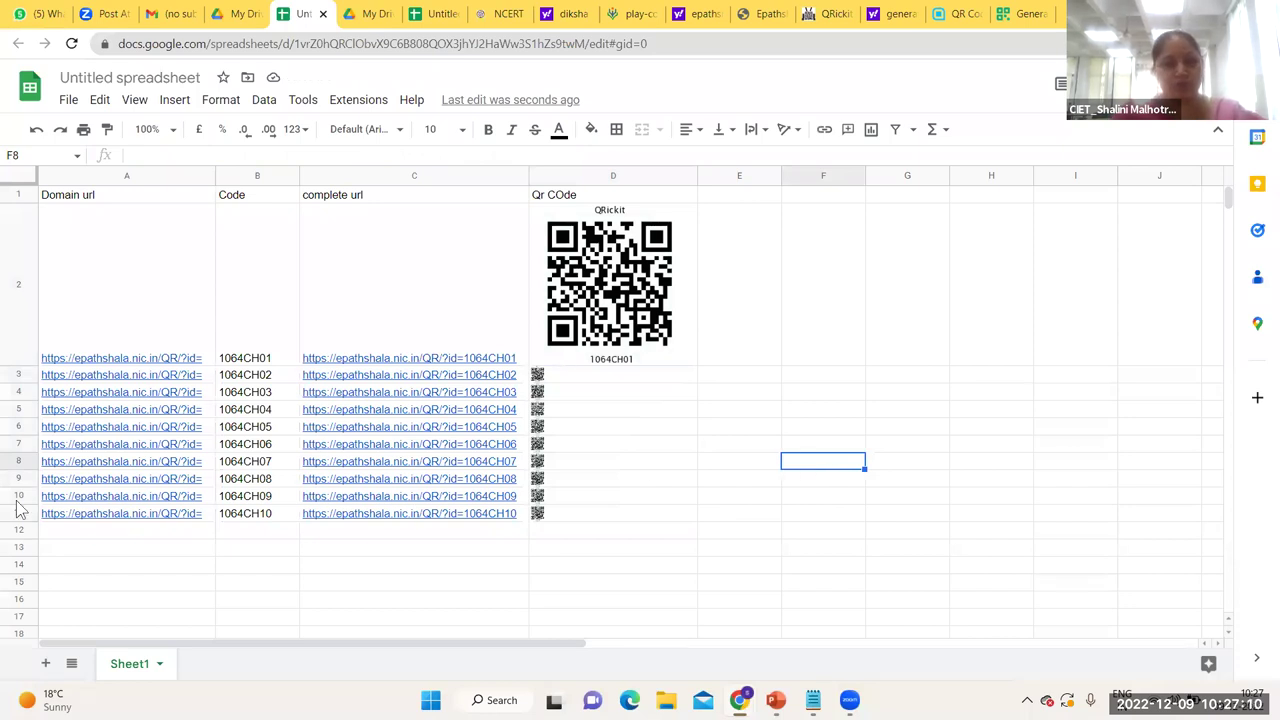
pyautogui.click(24, 346)
pyautogui.moveTo(24, 346); pyautogui.dragTo(24, 346)
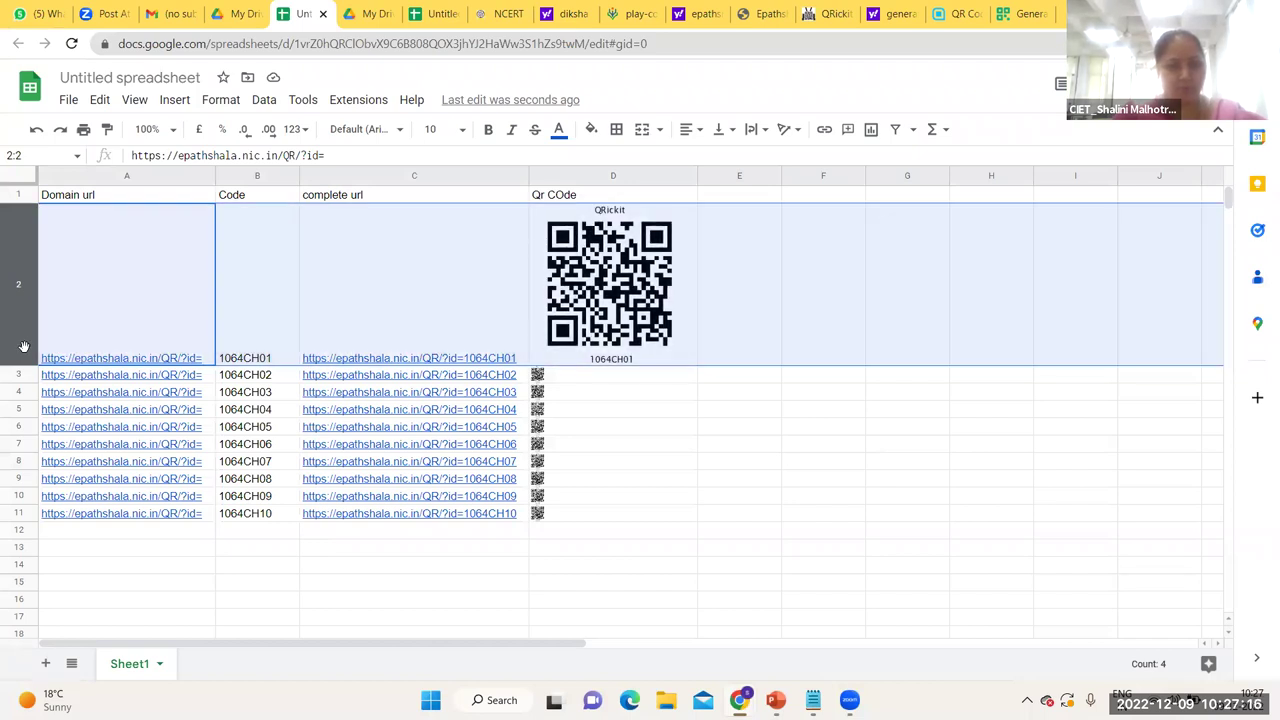
pyautogui.click(23, 372)
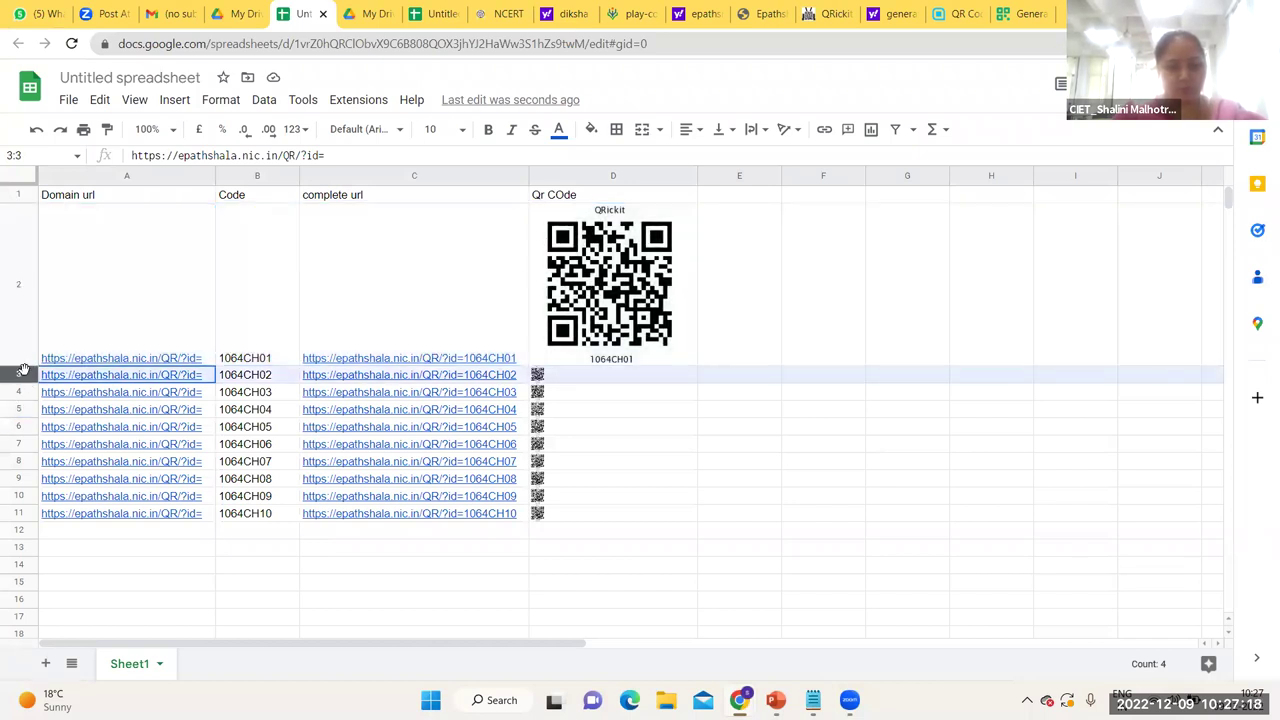
pyautogui.press('Down')
pyautogui.press('Down')
pyautogui.press('Down')
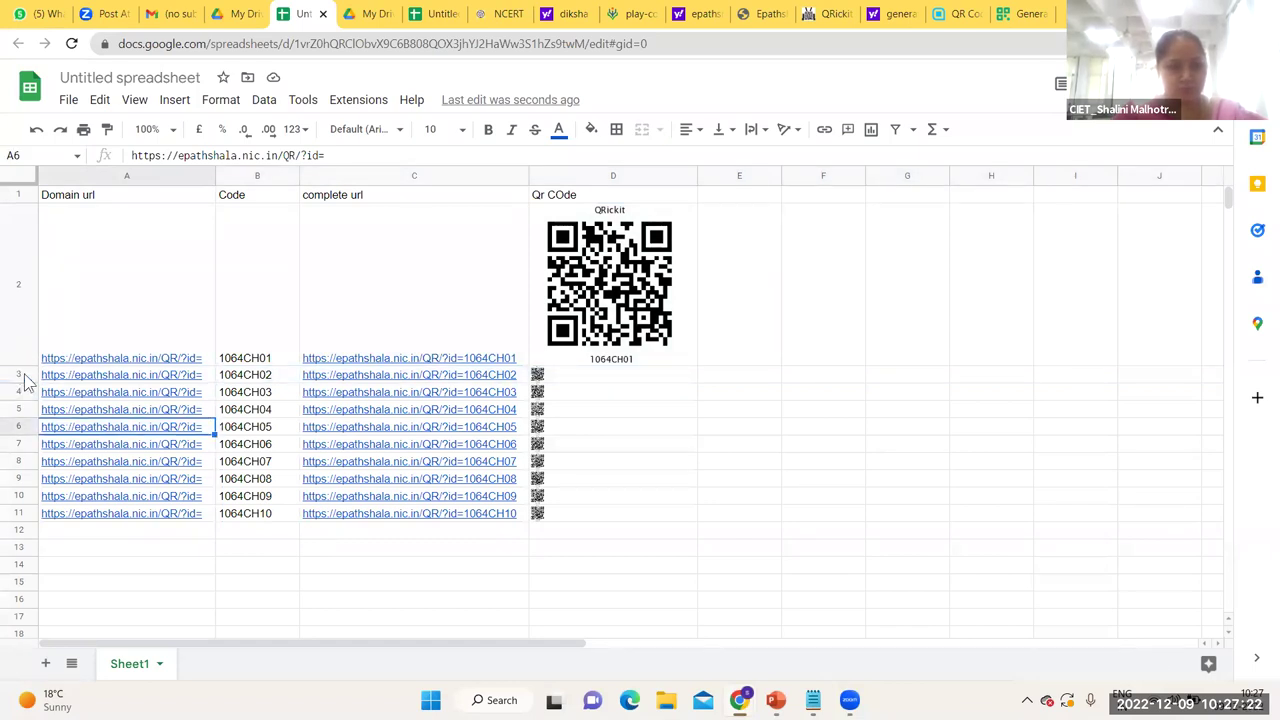
pyautogui.click(22, 374)
pyautogui.moveTo(23, 373); pyautogui.dragTo(15, 490)
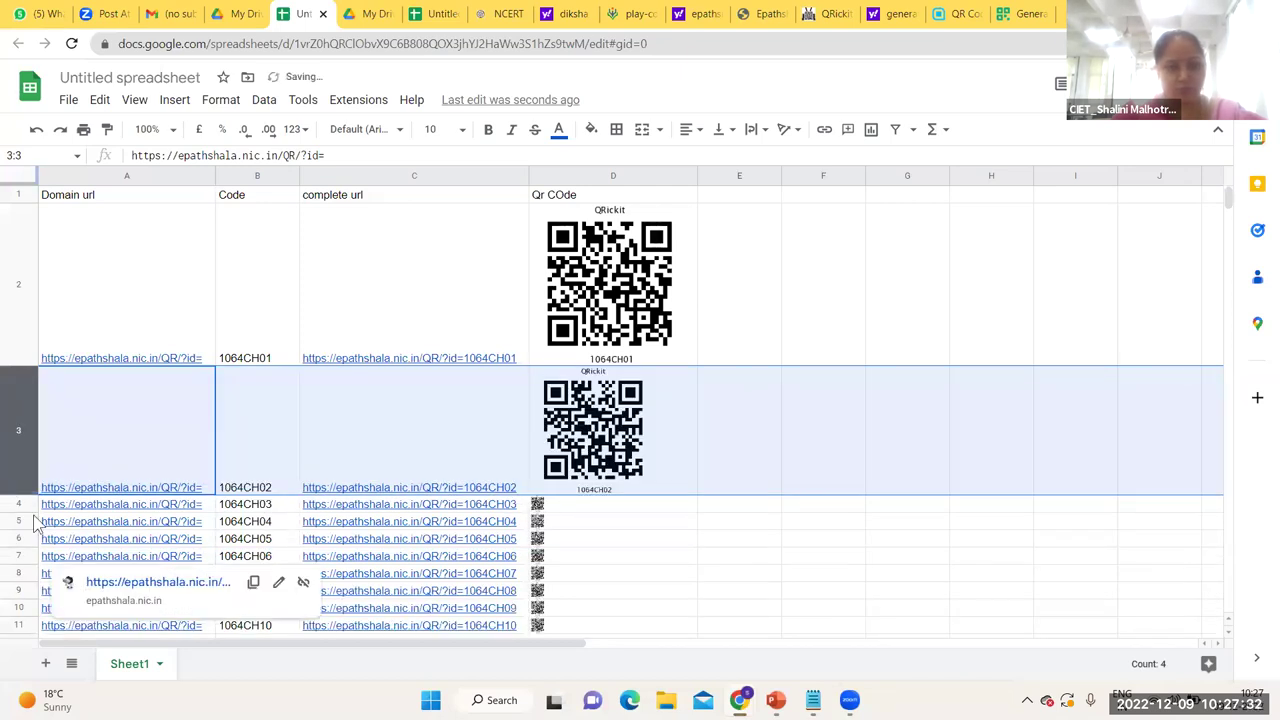
# Step: Increase the height of row 4 to enlarge the QR code image in D4
pyautogui.click(30, 502)
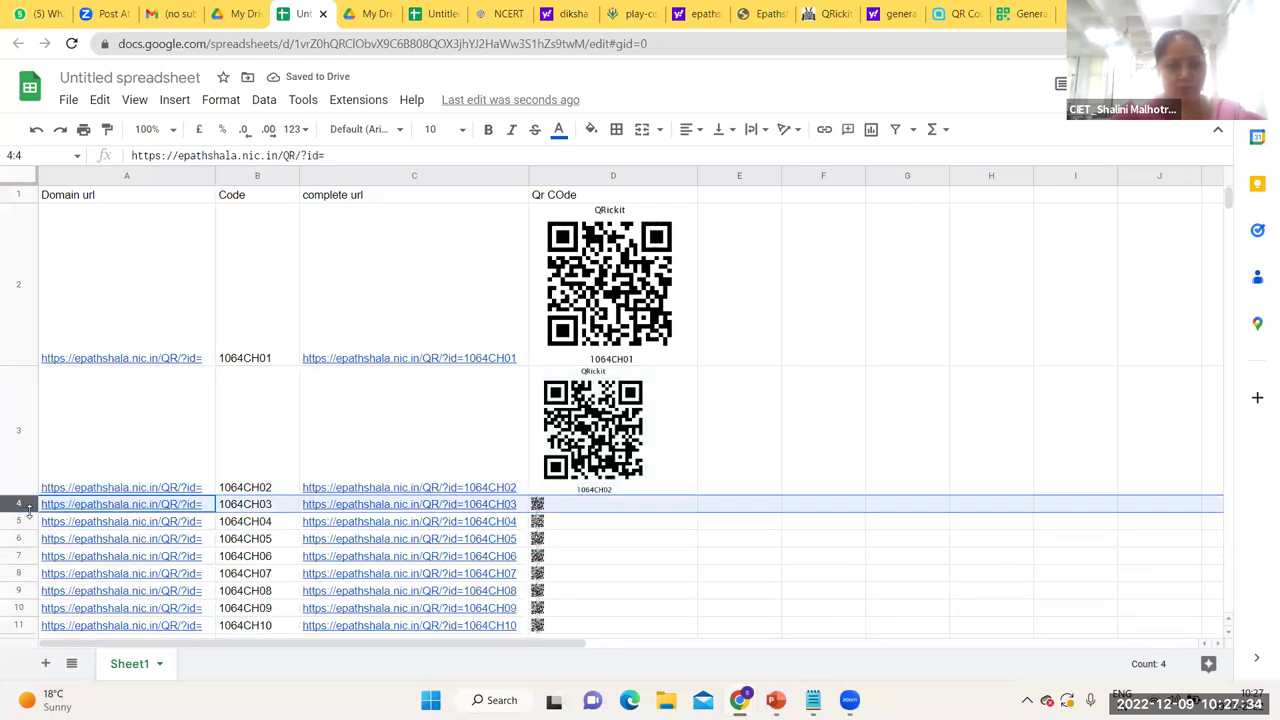
pyautogui.moveTo(31, 511); pyautogui.dragTo(33, 592)
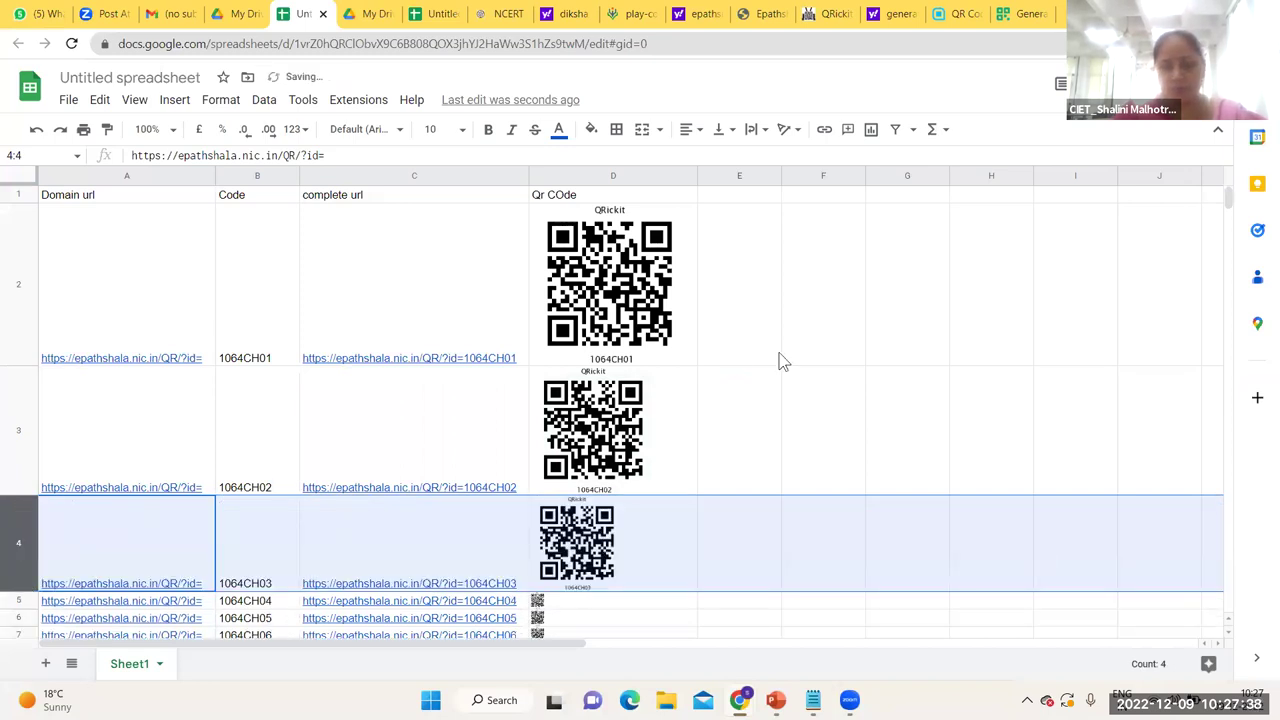
pyautogui.press('Down')
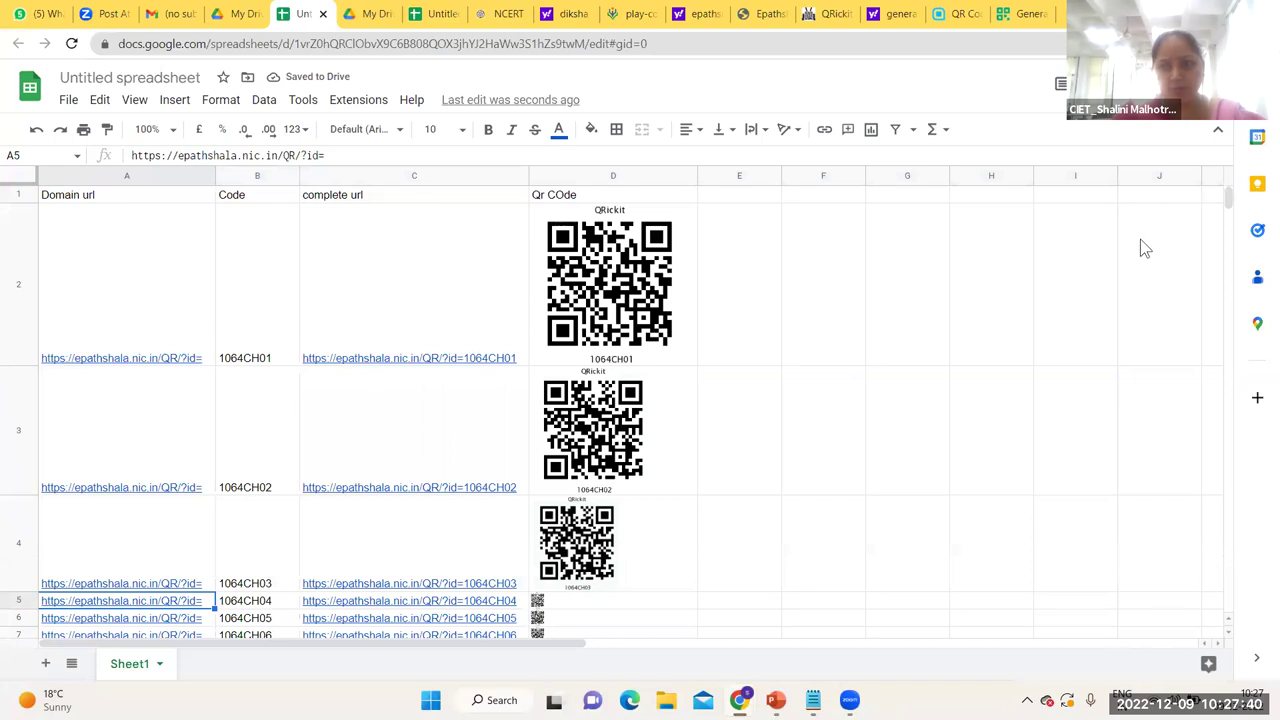
pyautogui.moveTo(1230, 205); pyautogui.dragTo(1230, 207)
pyautogui.scroll(2, 1230, 207)
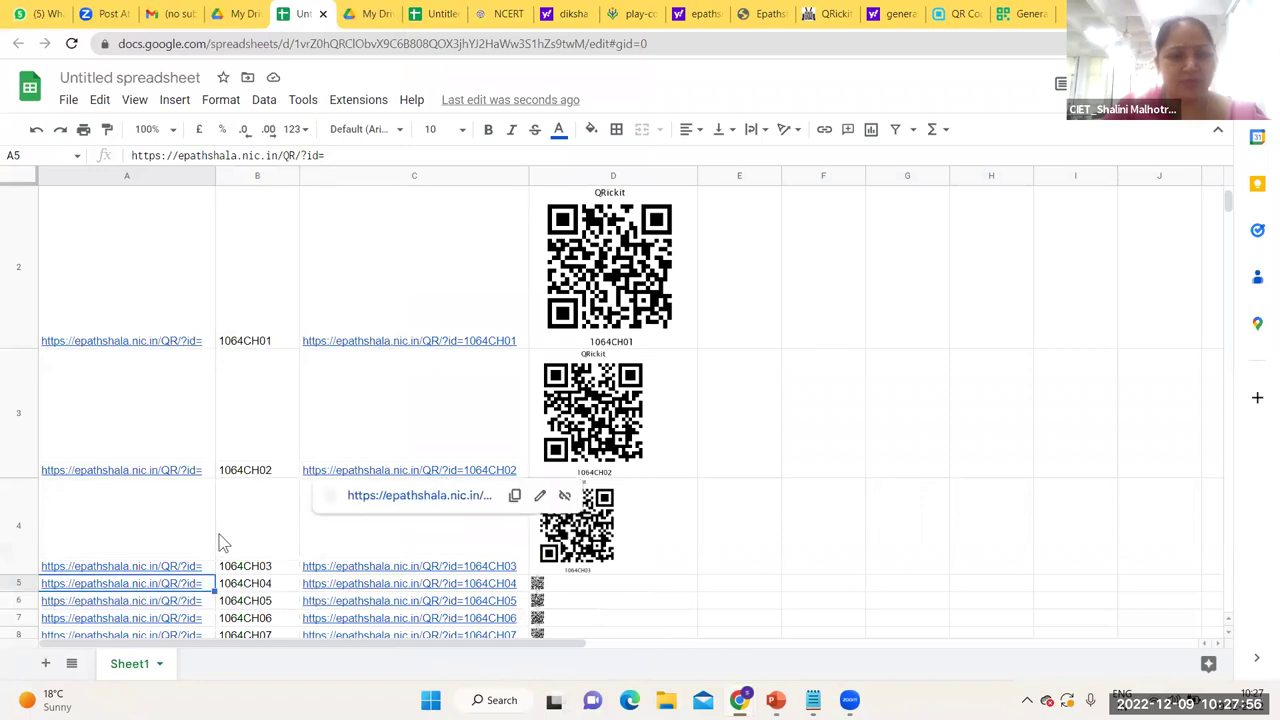
# Step: Add a second sheet to the spreadsheet and return to Sheet1
pyautogui.click(45, 665)
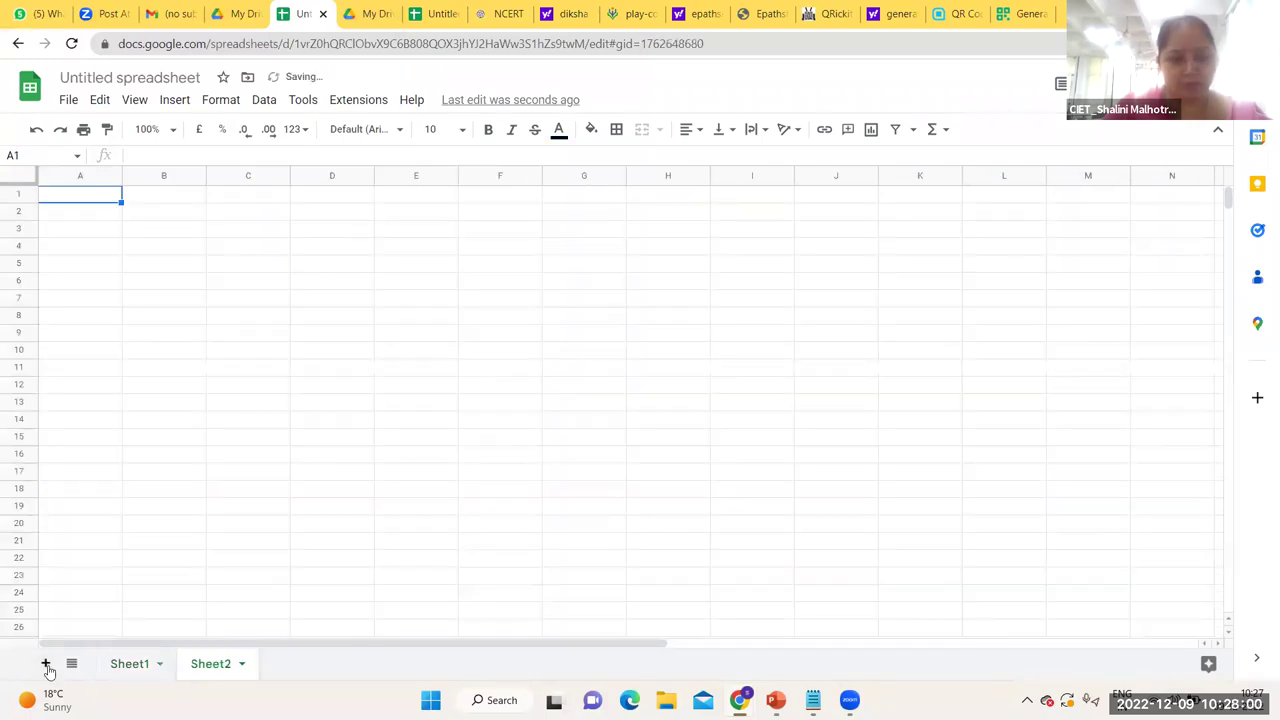
pyautogui.click(122, 665)
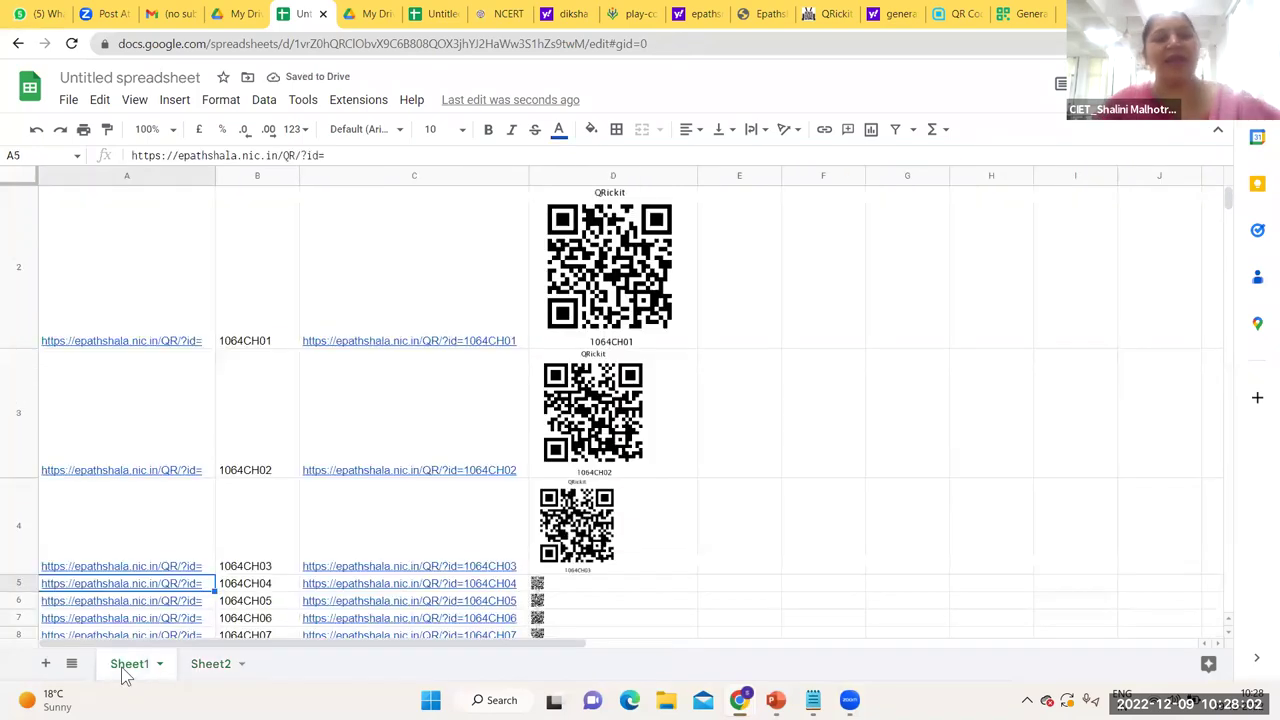
pyautogui.click(69, 101)
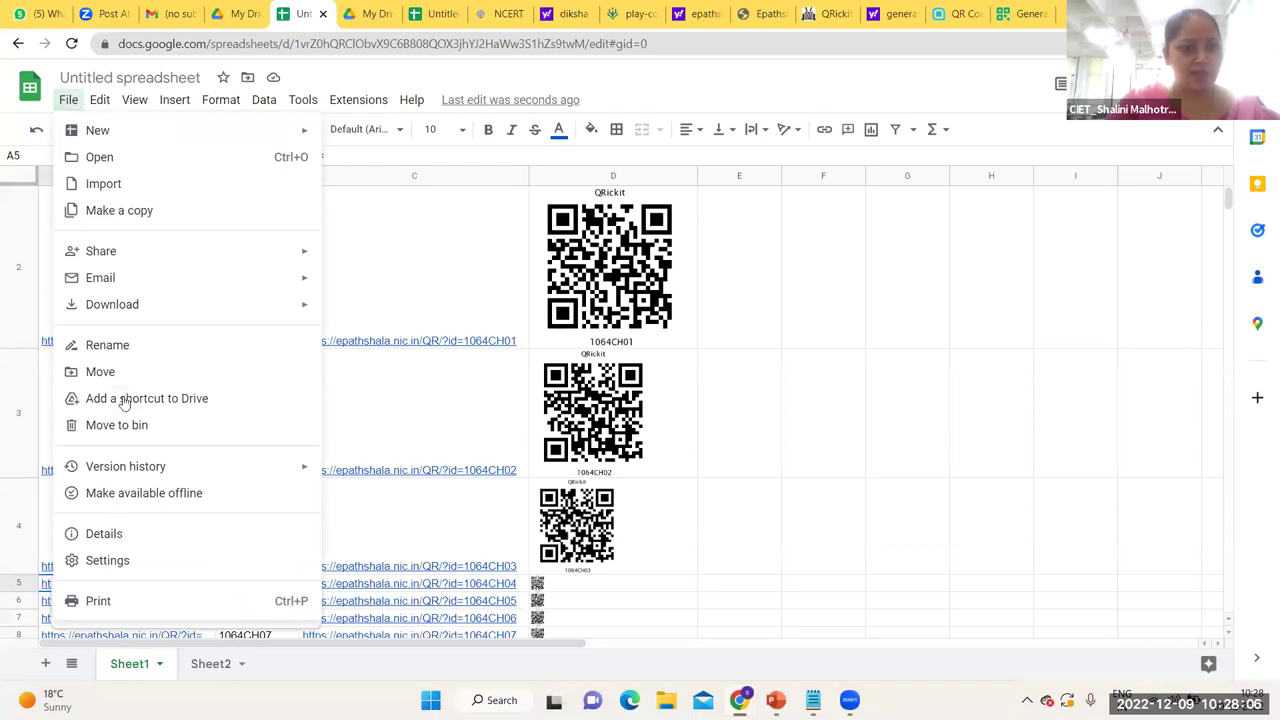
pyautogui.click(162, 425)
pyautogui.click(678, 425)
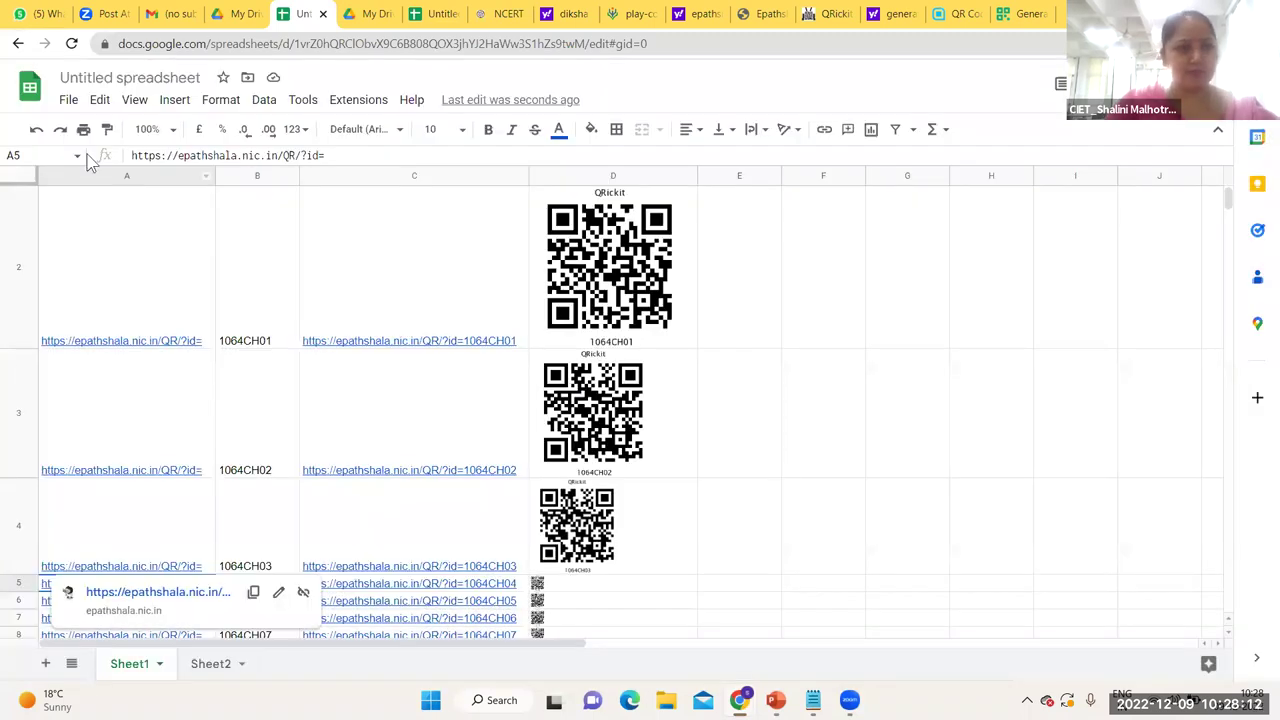
# Step: Download the current sheet as a PDF with the existing print settings and open the downloaded file
pyautogui.click(68, 100)
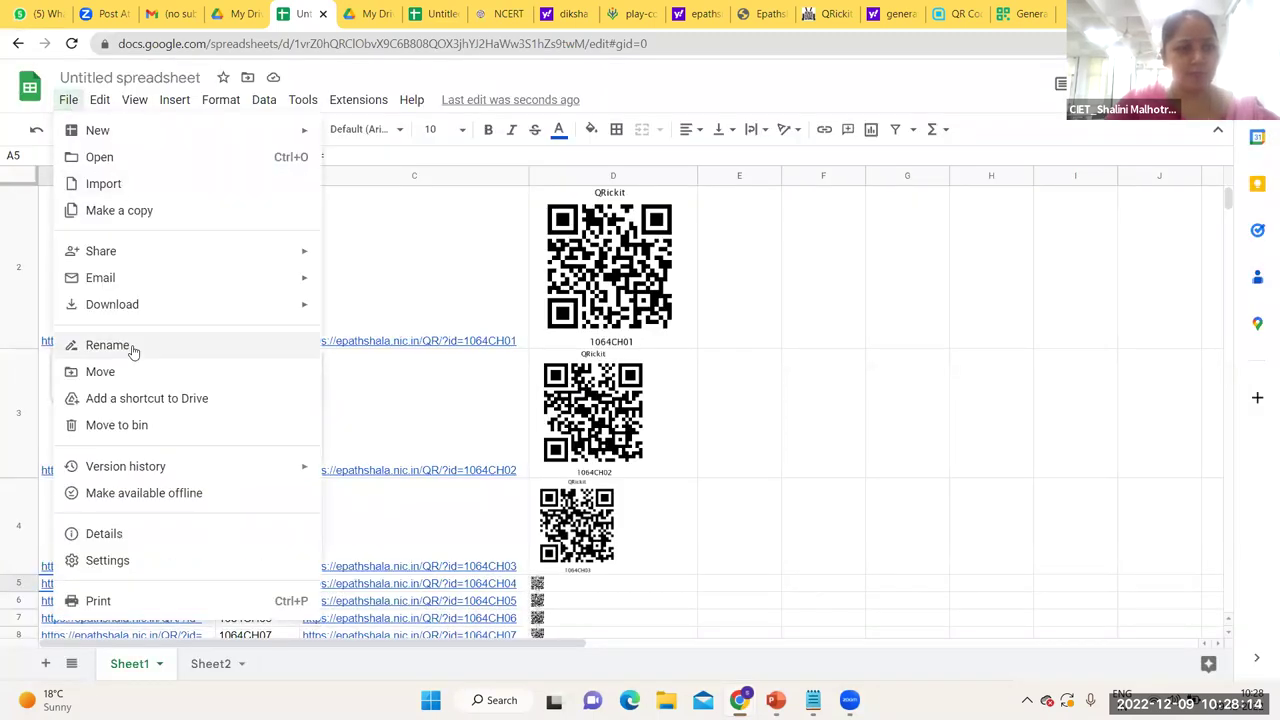
pyautogui.moveTo(166, 308)
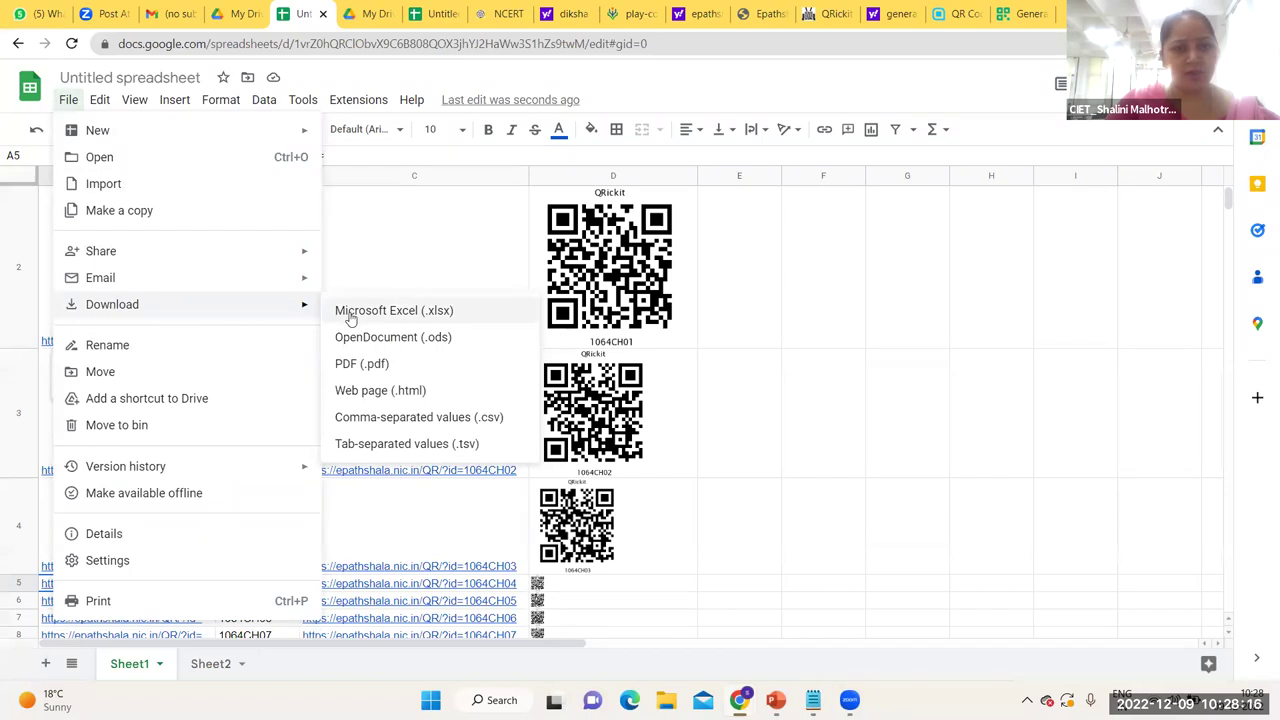
pyautogui.click(357, 364)
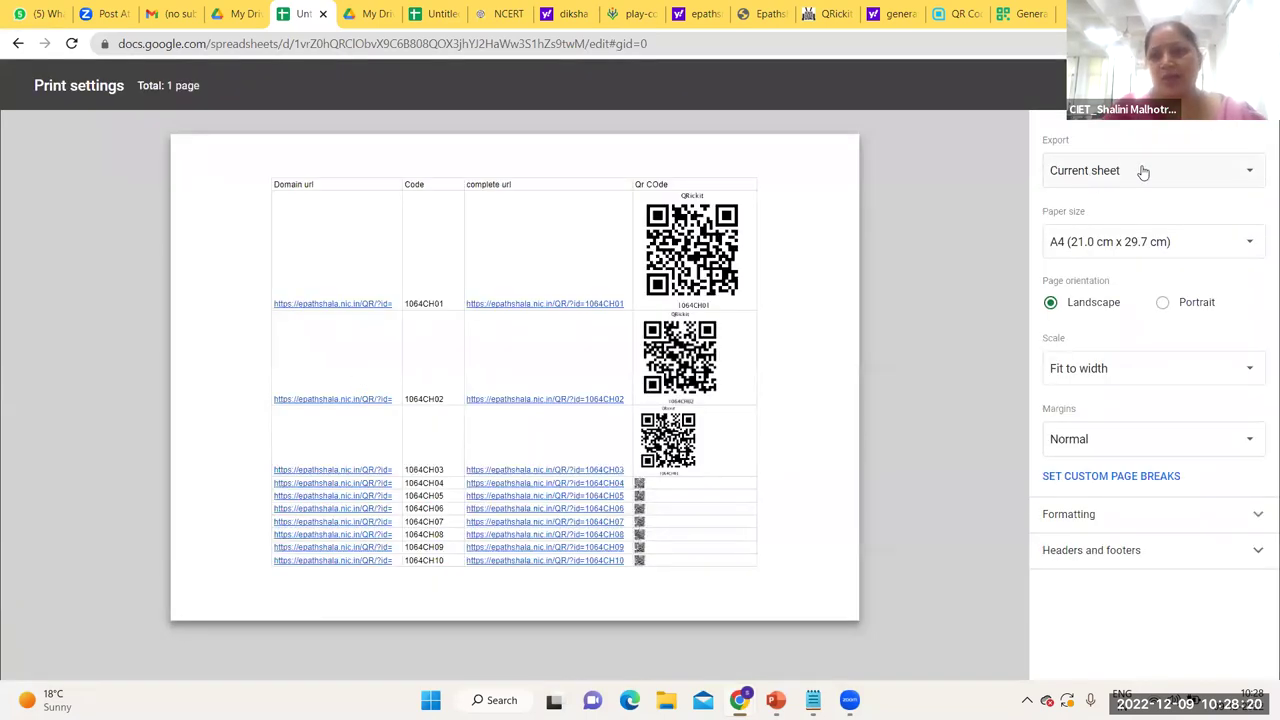
pyautogui.click(1215, 85)
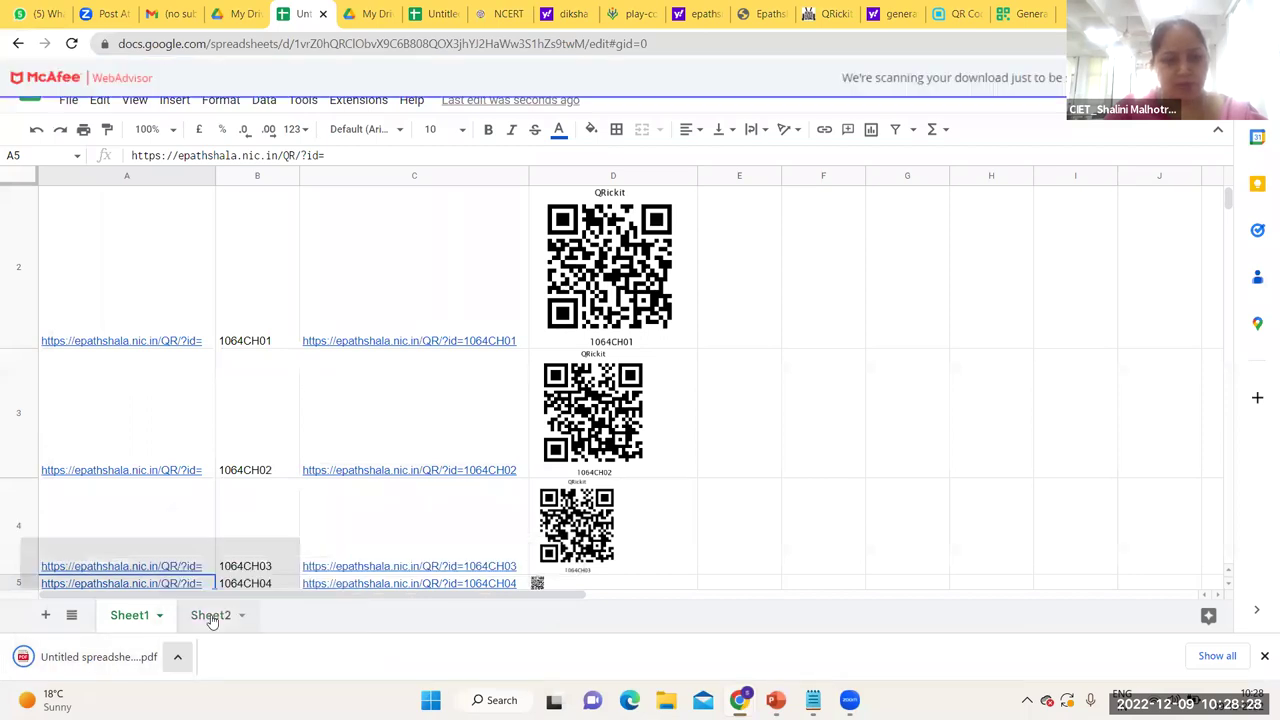
pyautogui.click(185, 653)
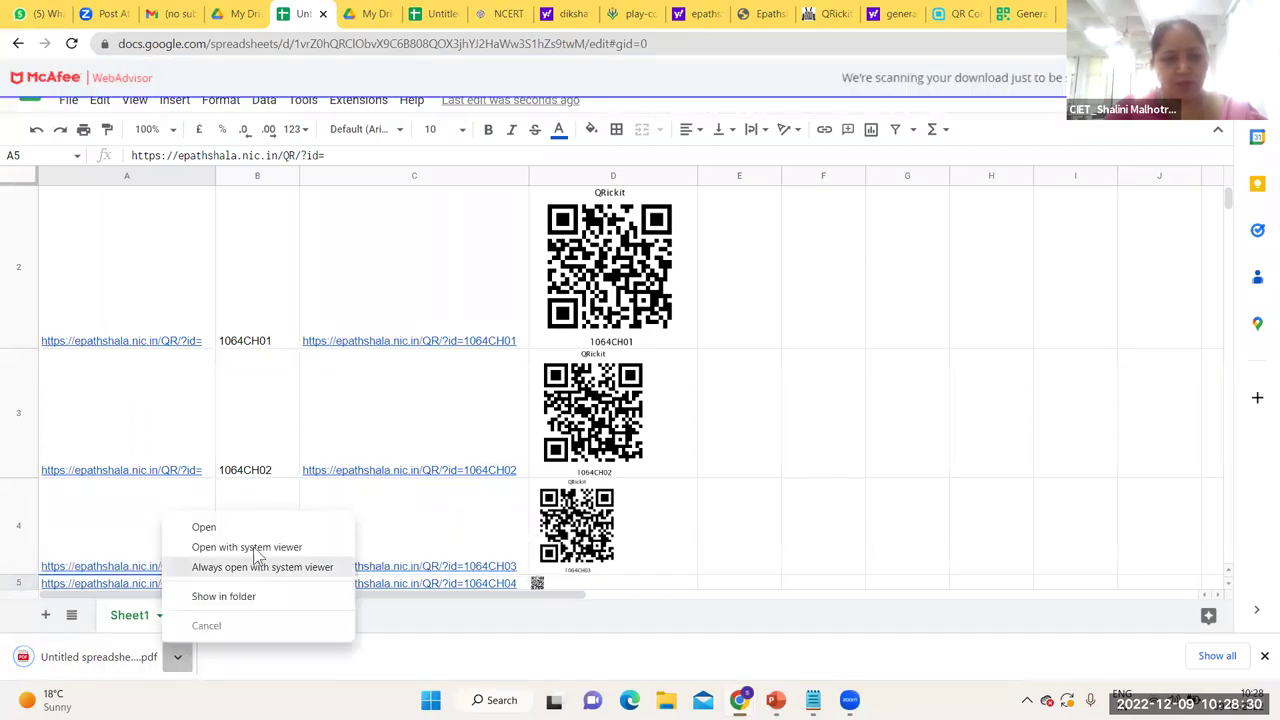
pyautogui.click(253, 529)
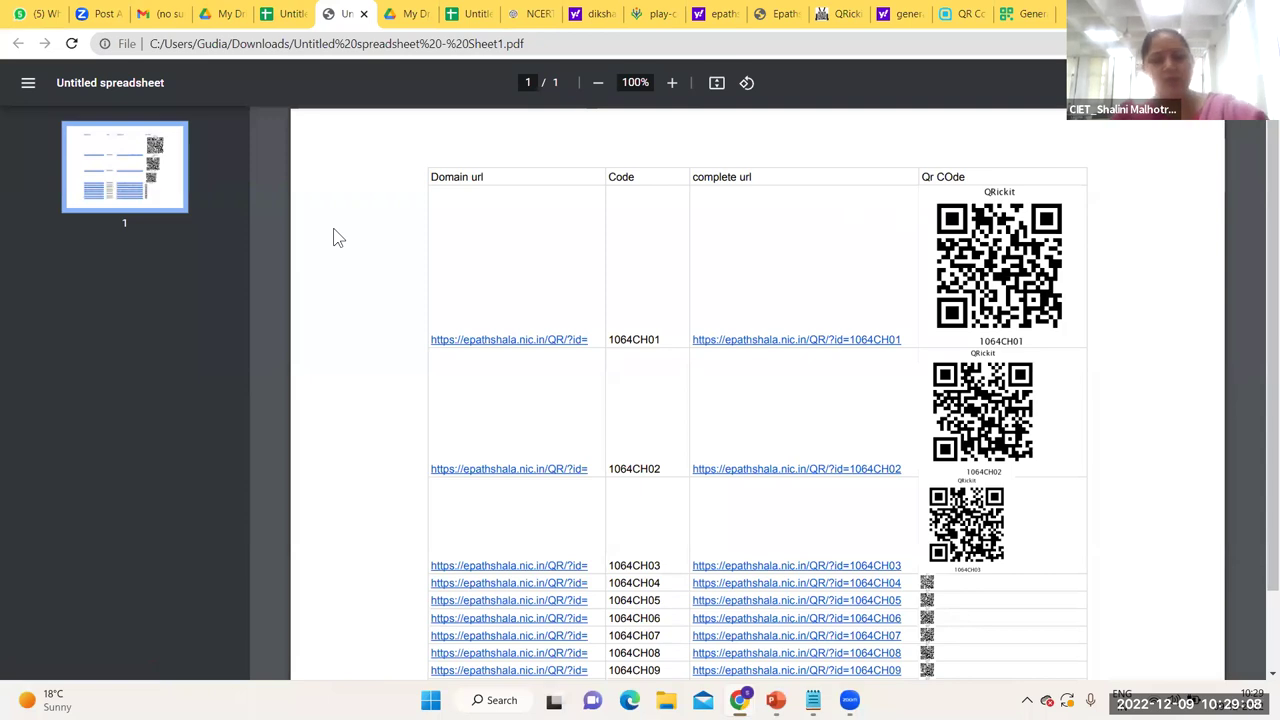
# Step: Switch to the PowerPoint presentation, resume its slide show and advance to the DIKSHA and ePathshala mobile app slide
pyautogui.hotkey('alt', 'Tab')
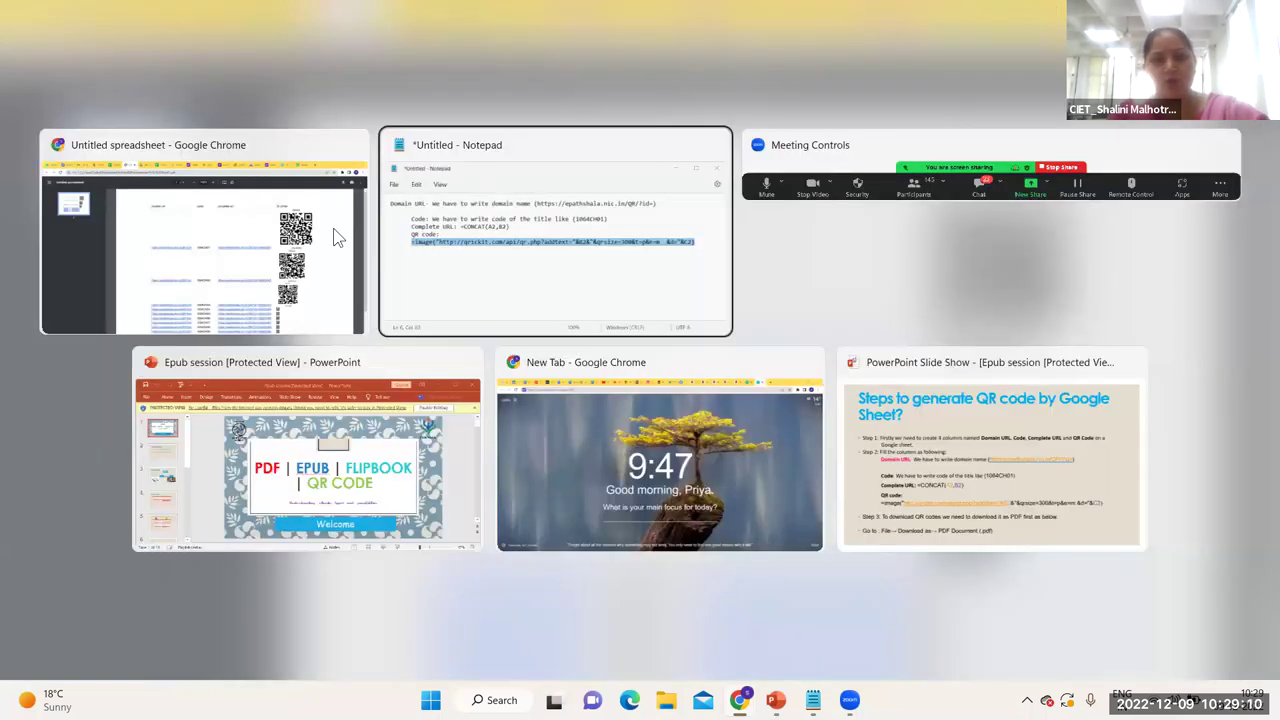
pyautogui.hotkey('alt', 'Tab')
pyautogui.hotkey('alt', 'Tab')
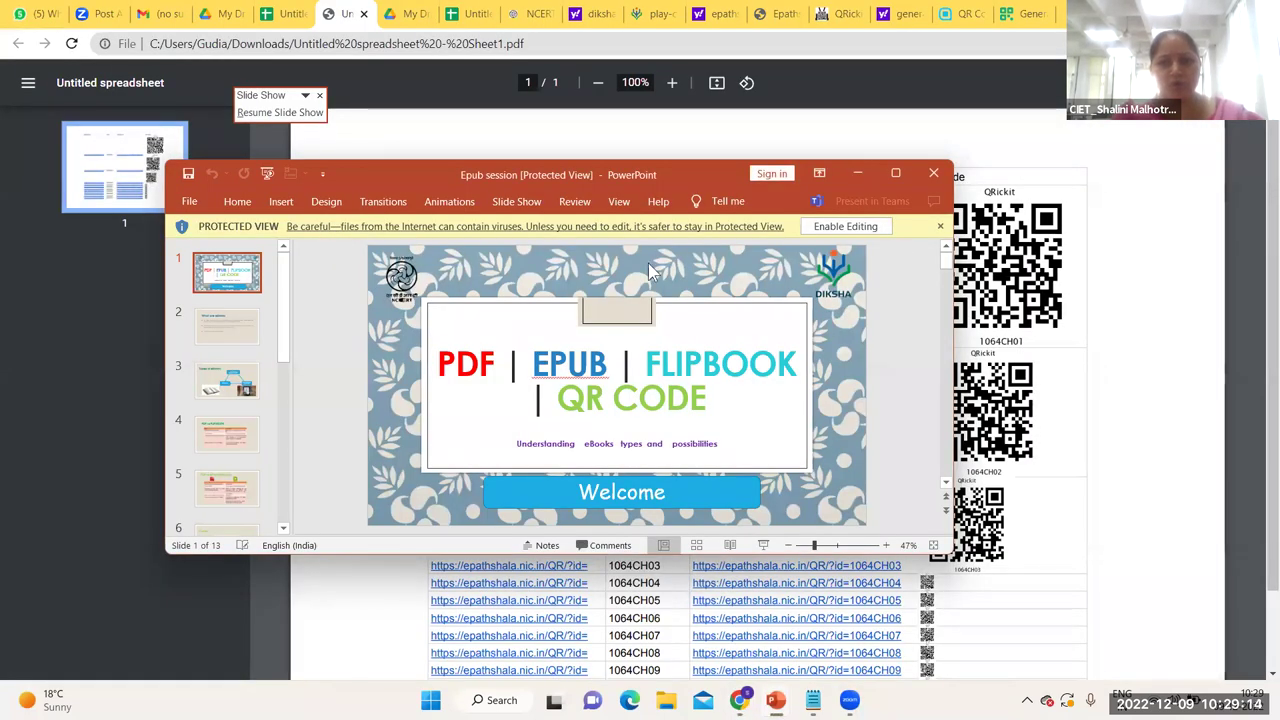
pyautogui.click(772, 549)
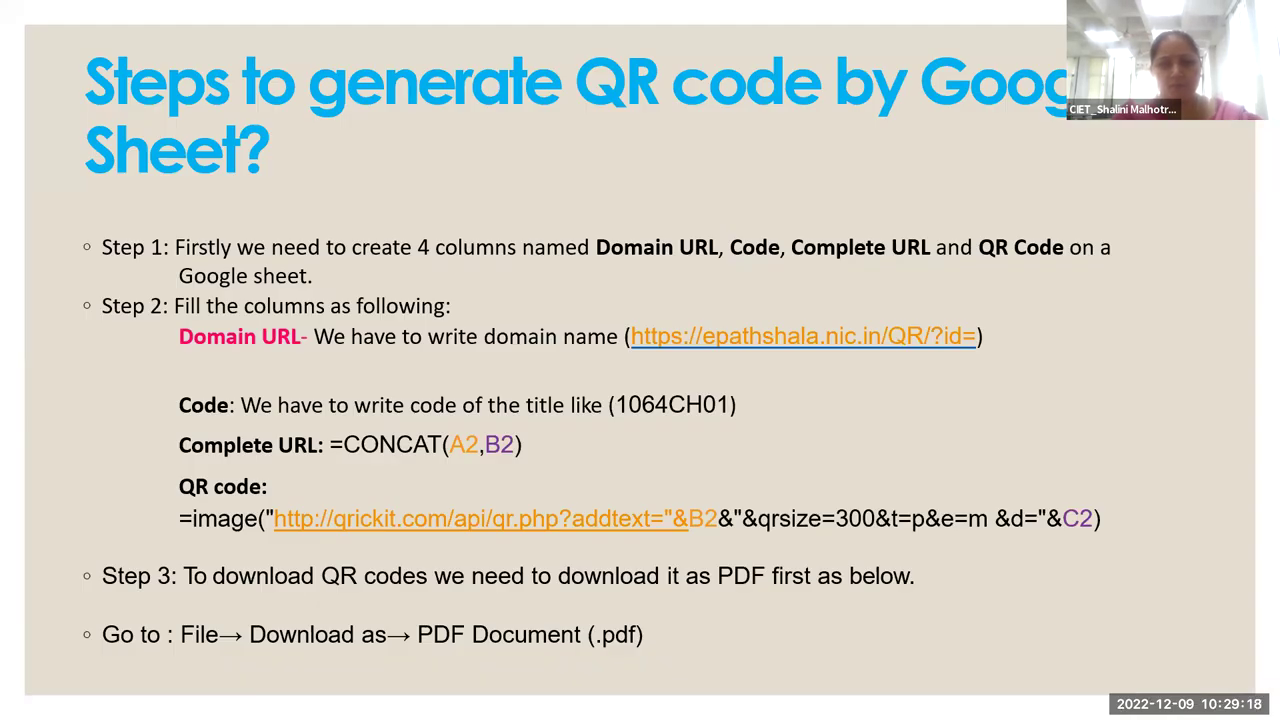
pyautogui.press('Right')
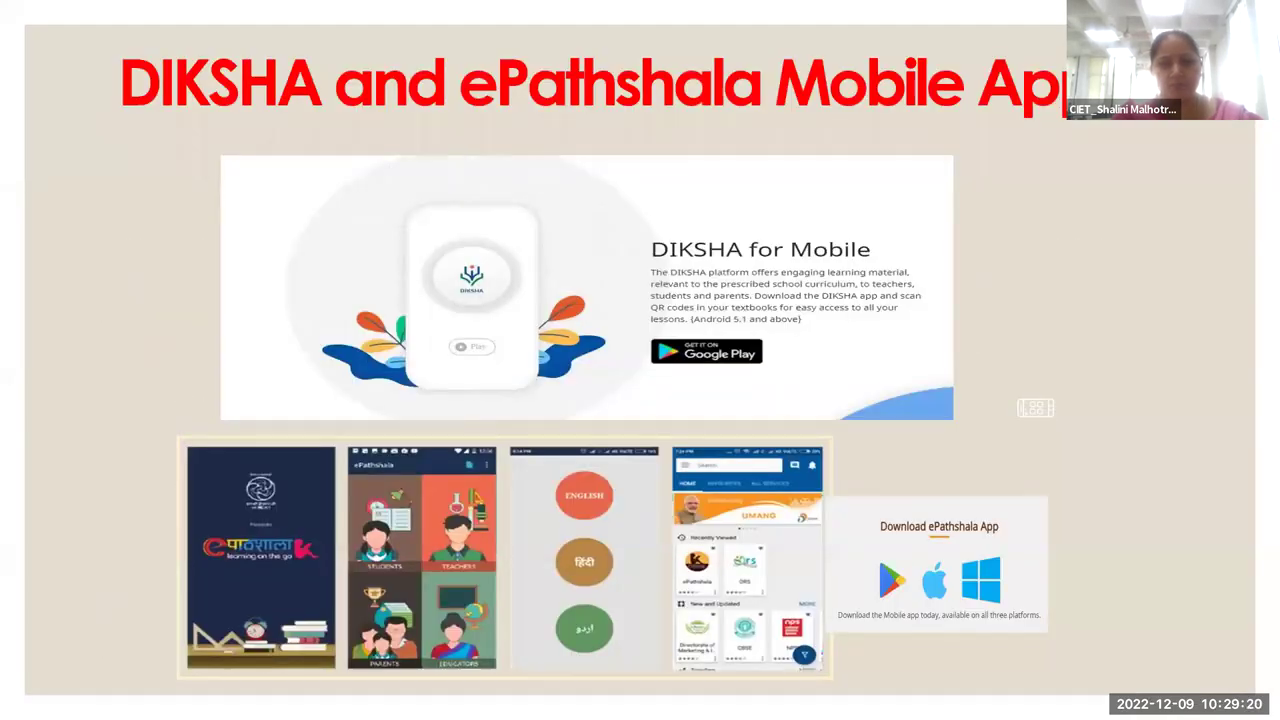
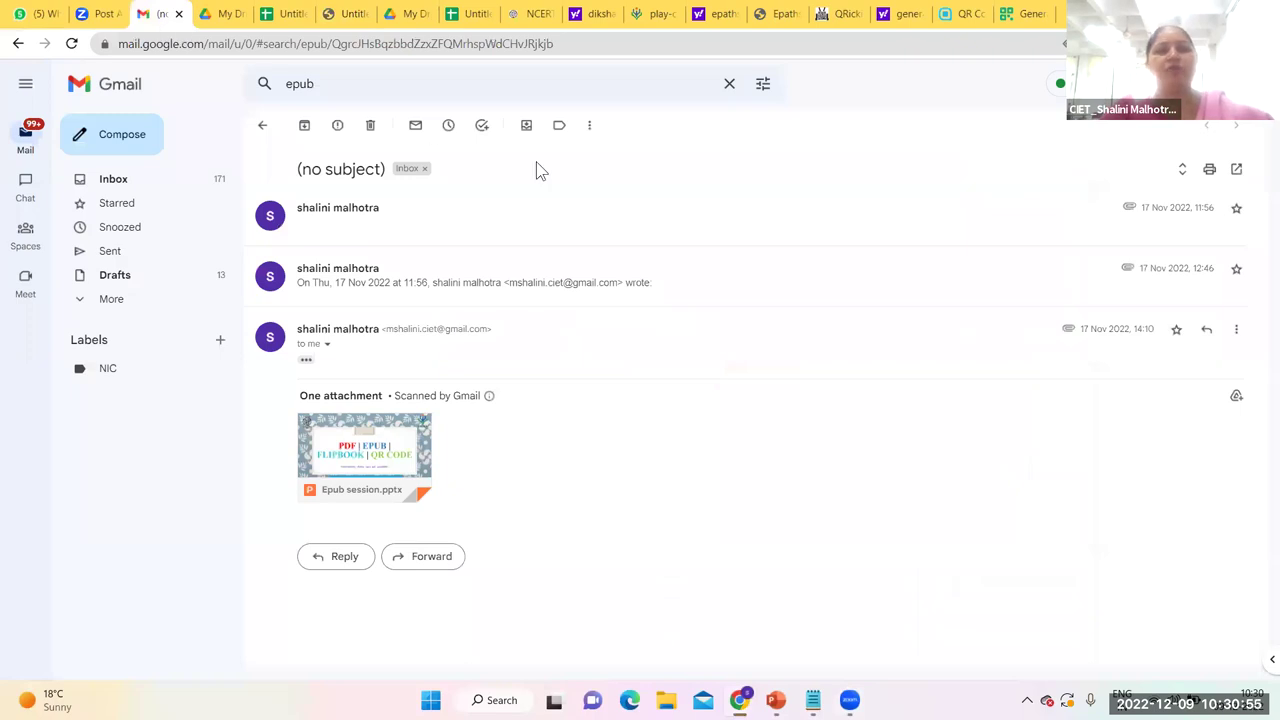
# Step: Create a new blank Google Sheets spreadsheet from My Drive
pyautogui.click(228, 14)
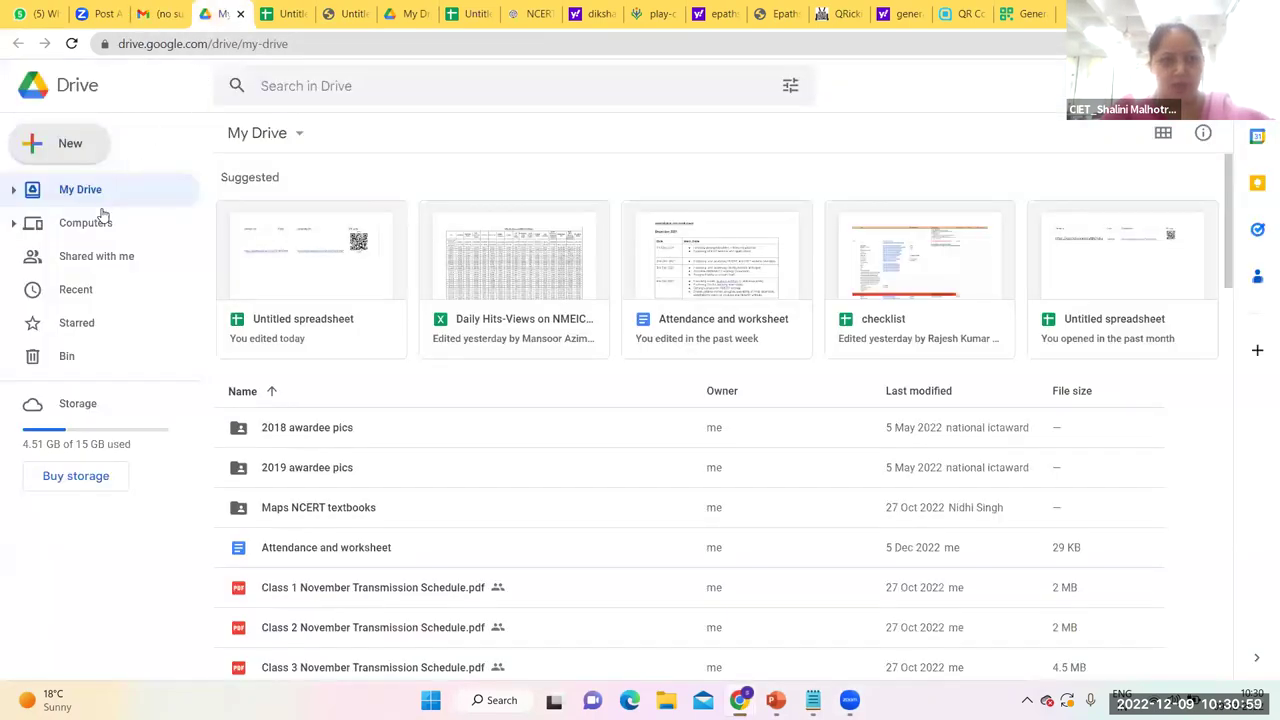
pyautogui.click(76, 148)
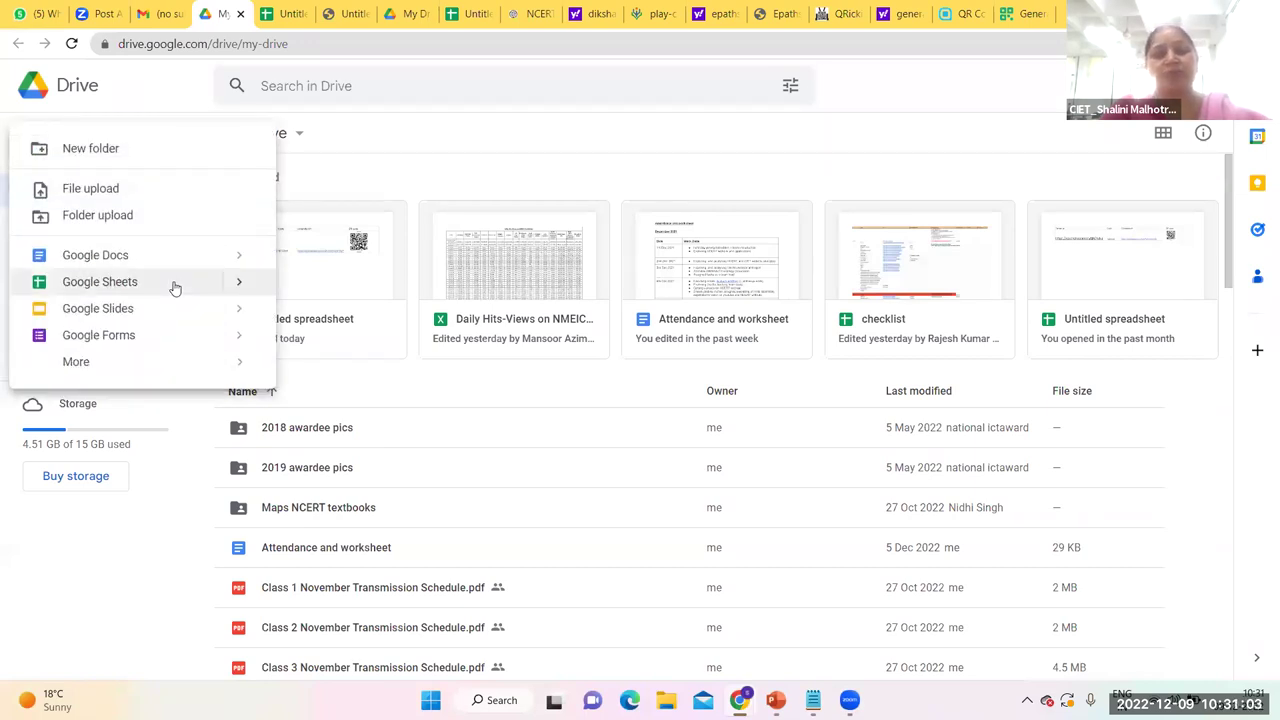
pyautogui.click(173, 284)
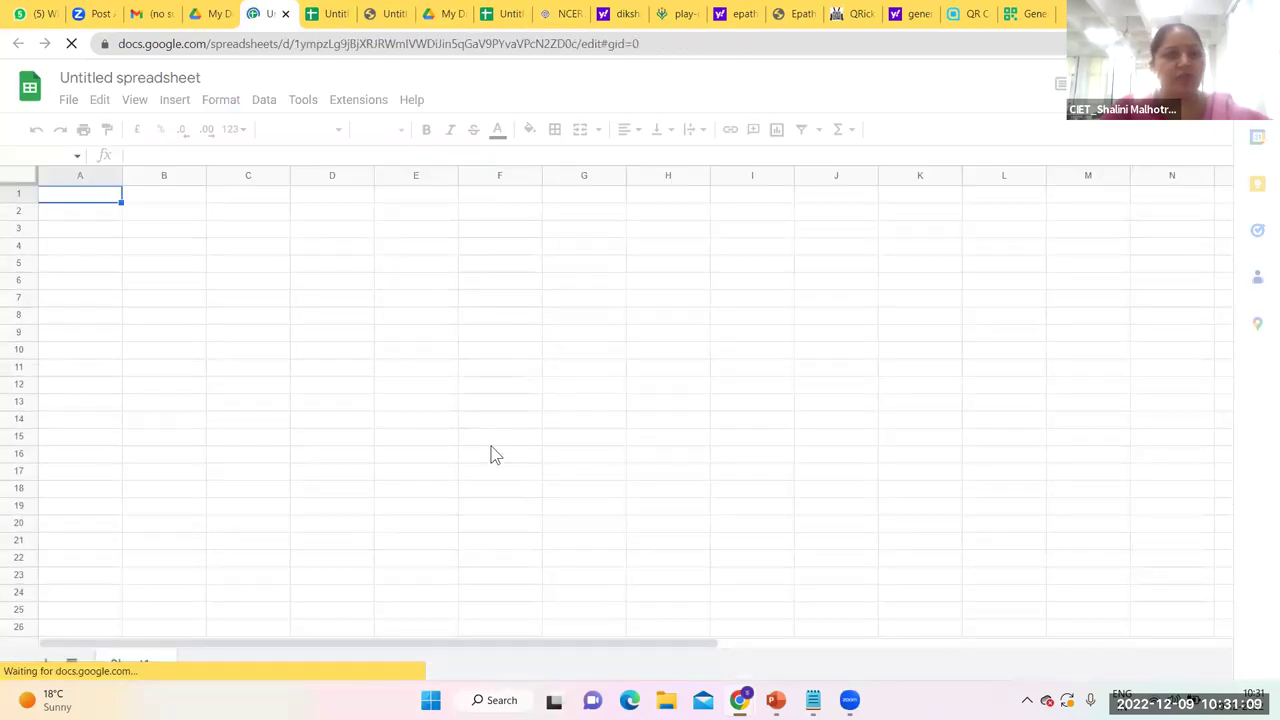
# Step: Enter the column headers "Dmain url", "Code", "complete url" and "Qr code" in cells A1 to D1
pyautogui.click(78, 198)
pyautogui.write('Dmain url')
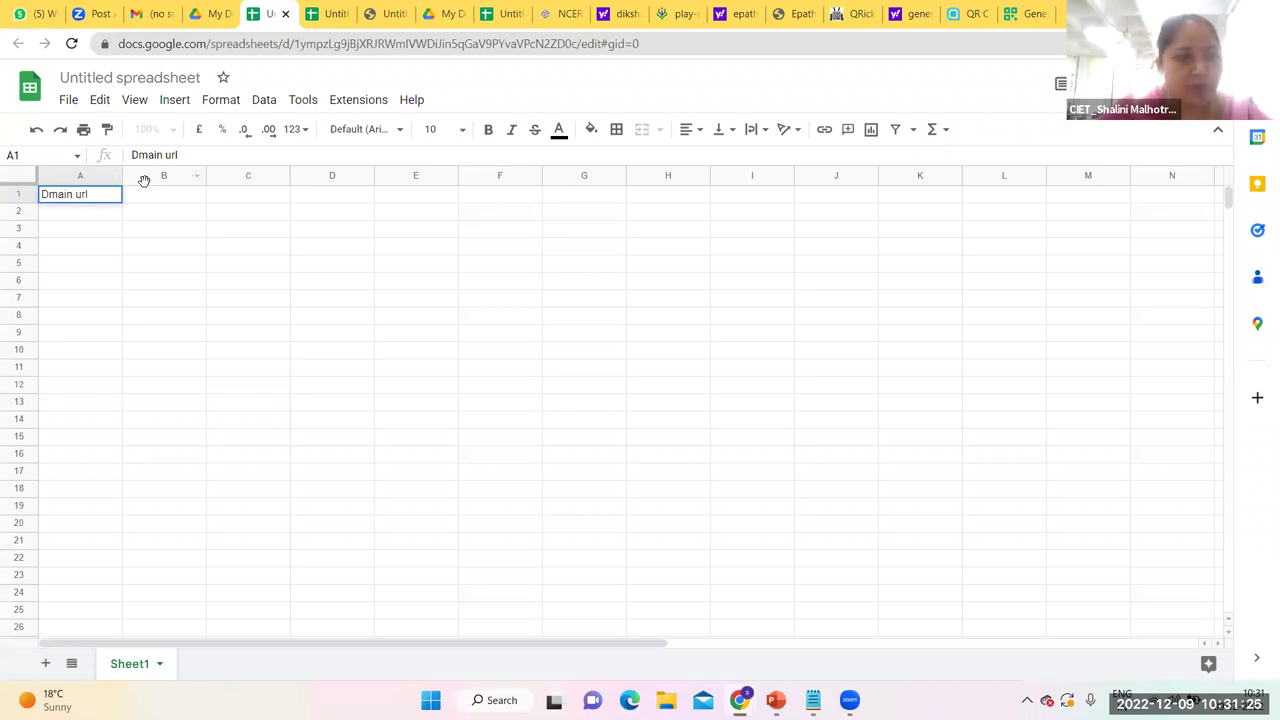
pyautogui.click(171, 199)
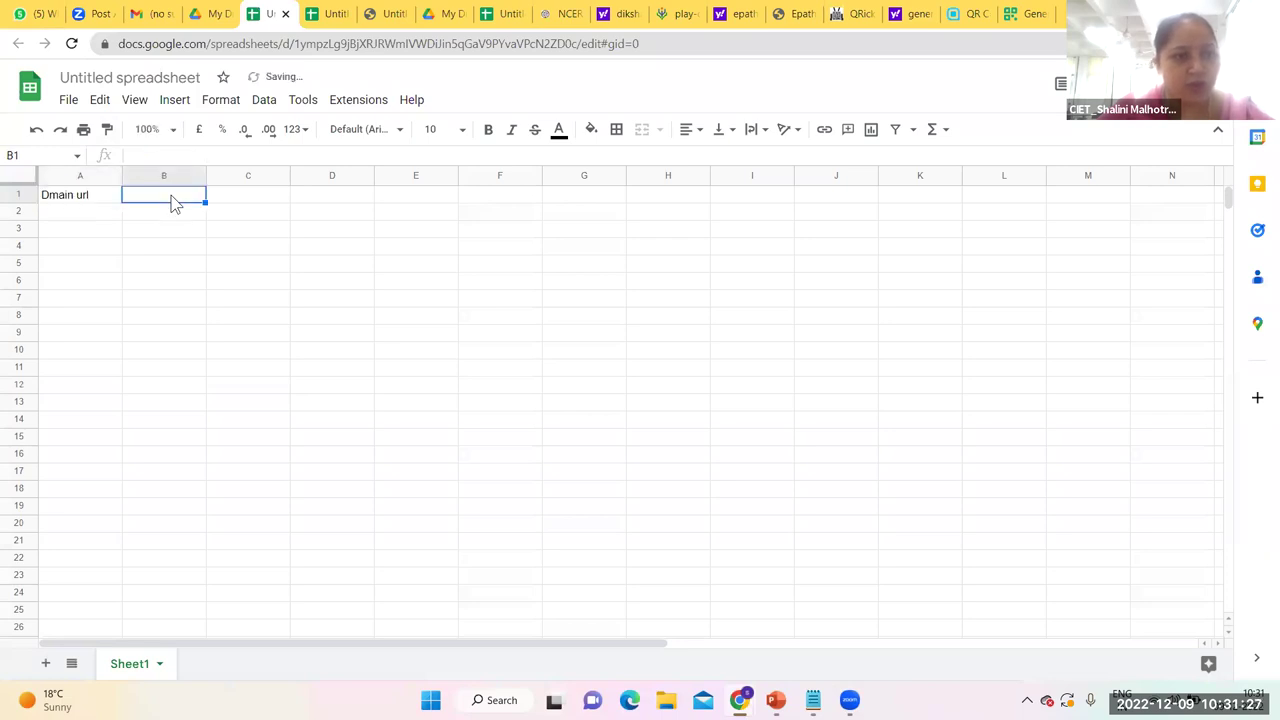
pyautogui.write('Code')
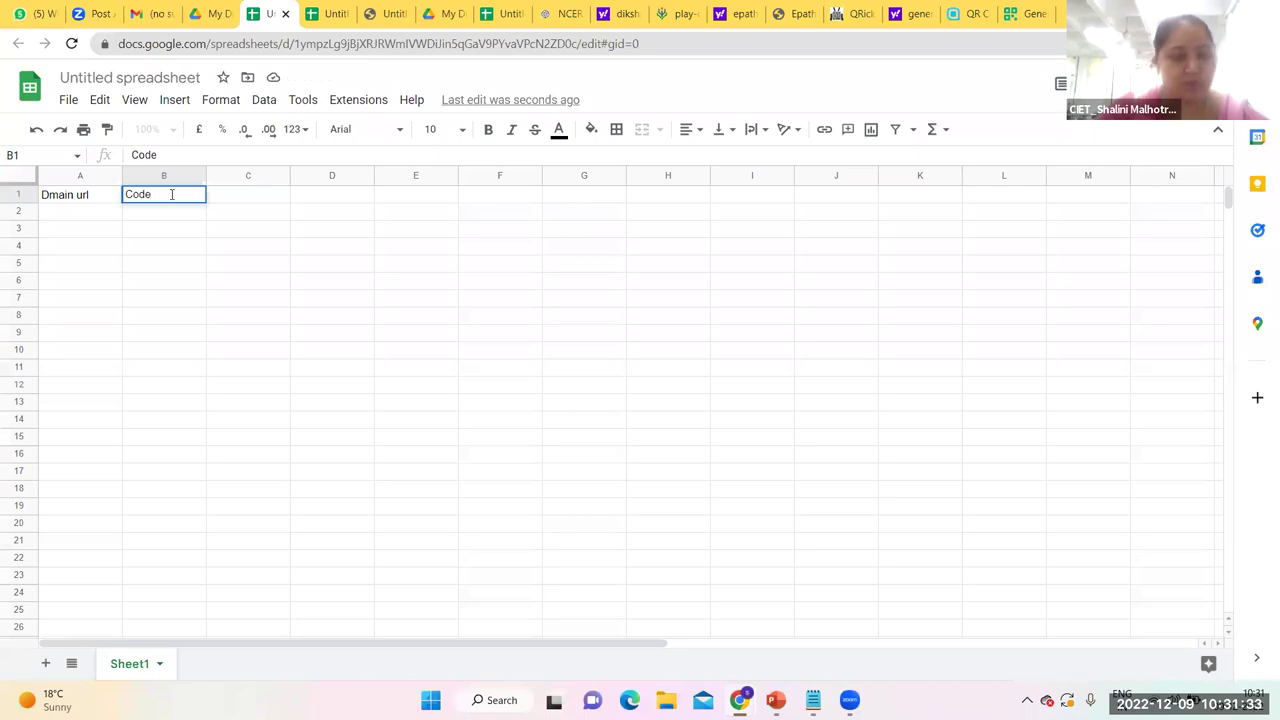
pyautogui.click(250, 198)
pyautogui.write('complete')
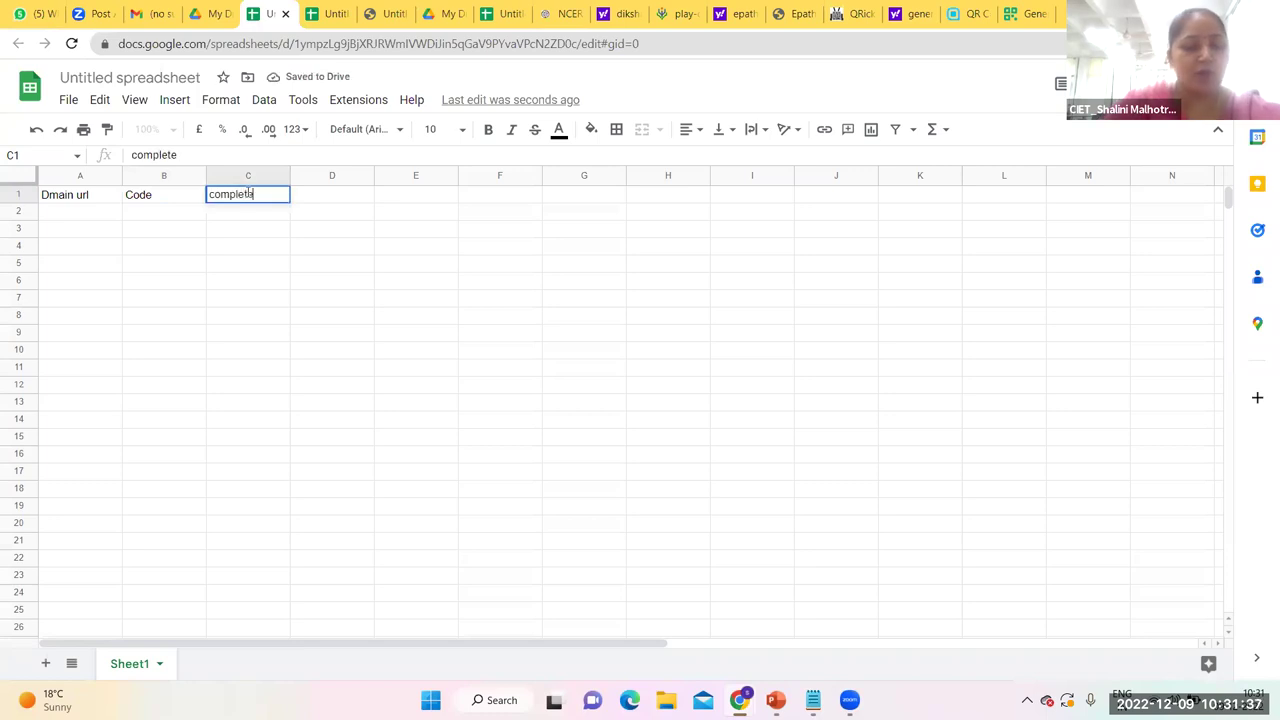
pyautogui.write(' url')
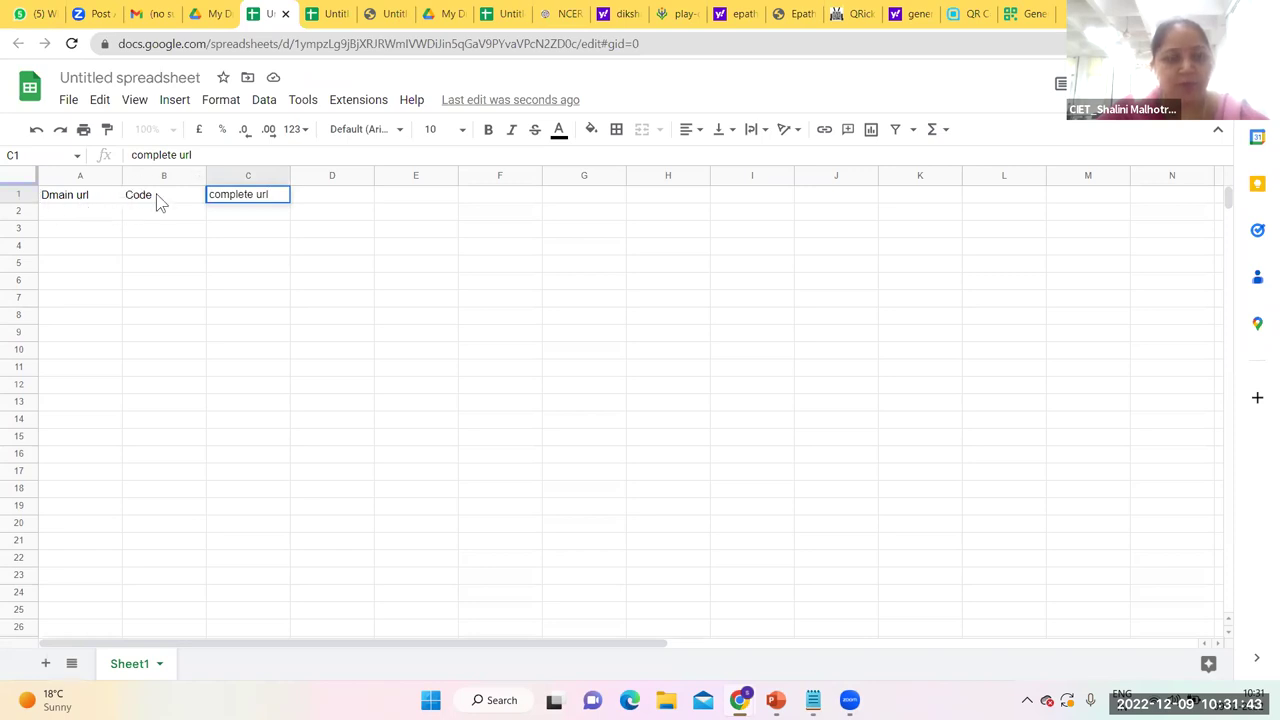
pyautogui.click(320, 206)
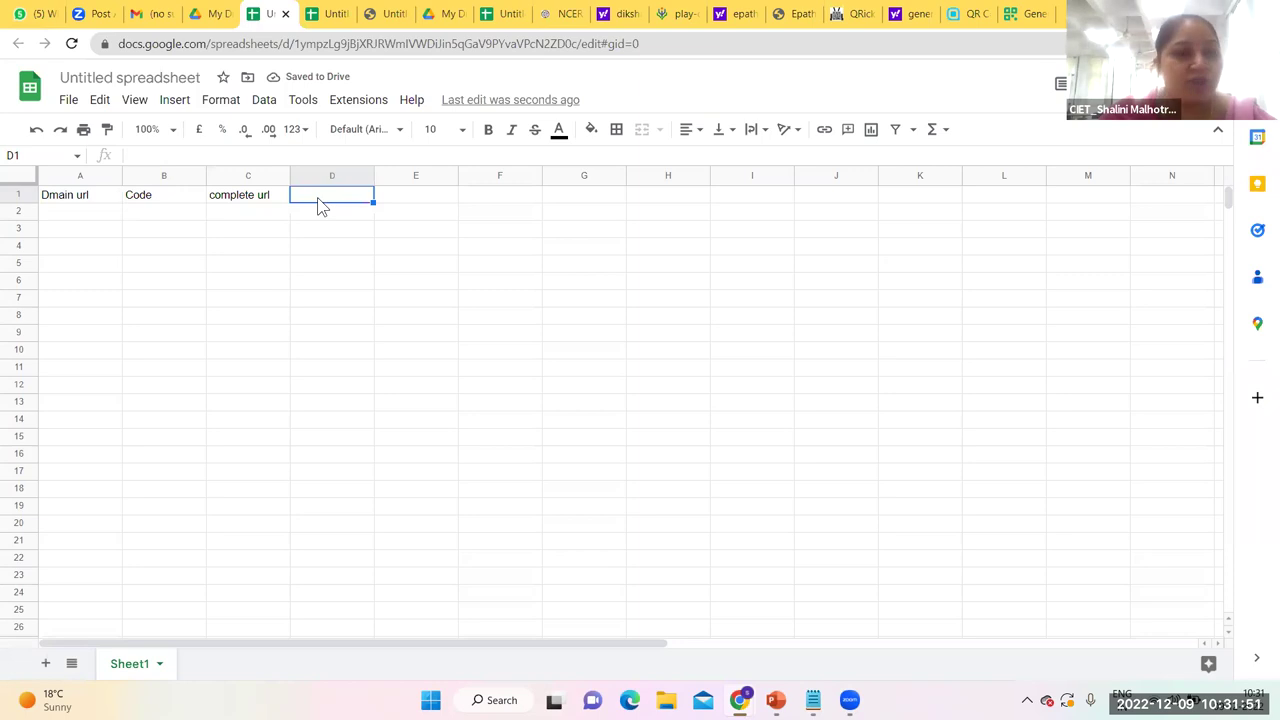
pyautogui.write('Qr code')
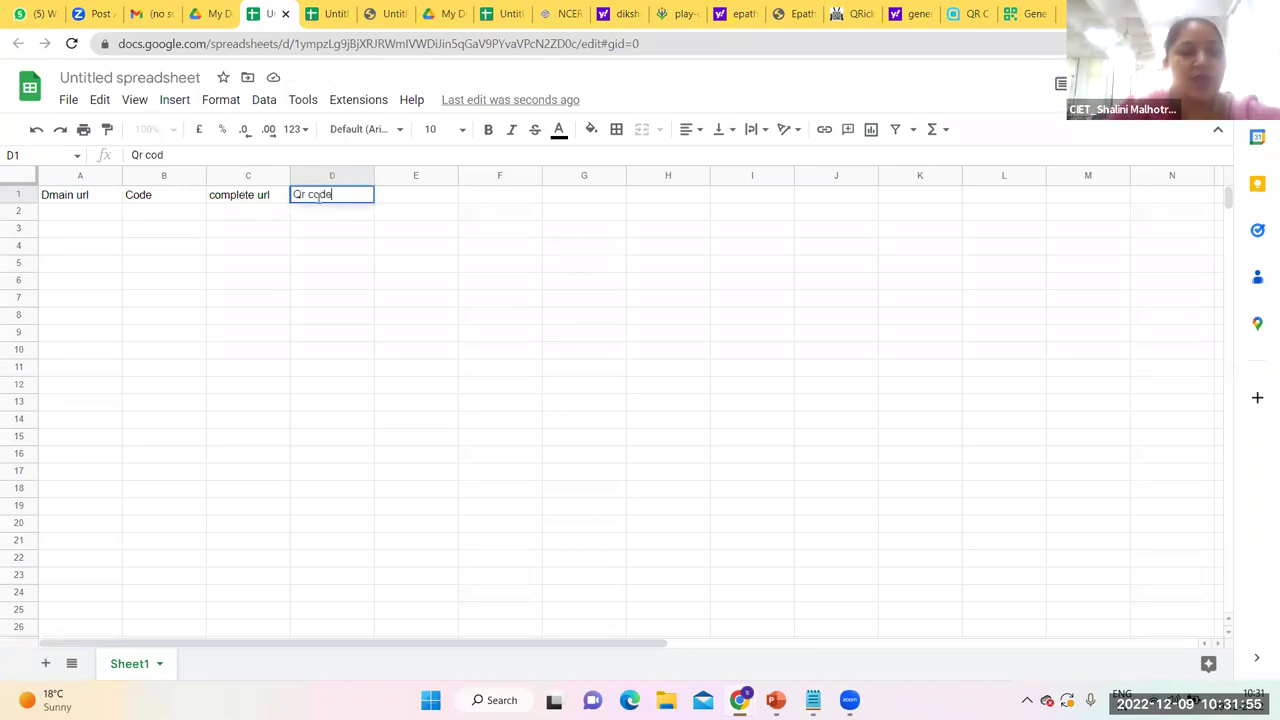
pyautogui.click(76, 211)
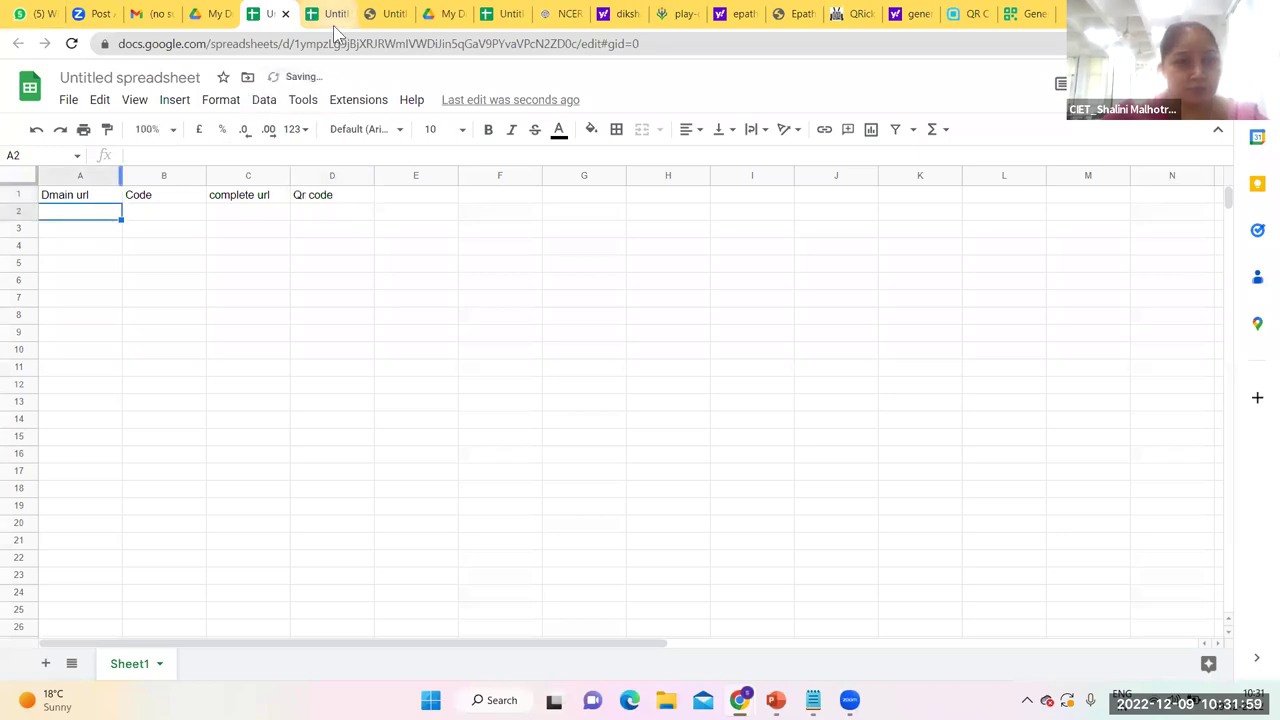
# Step: Switch to the filled QR code spreadsheet and examine the domain URL, the code and the CONCAT formula in row 2
pyautogui.click(333, 24)
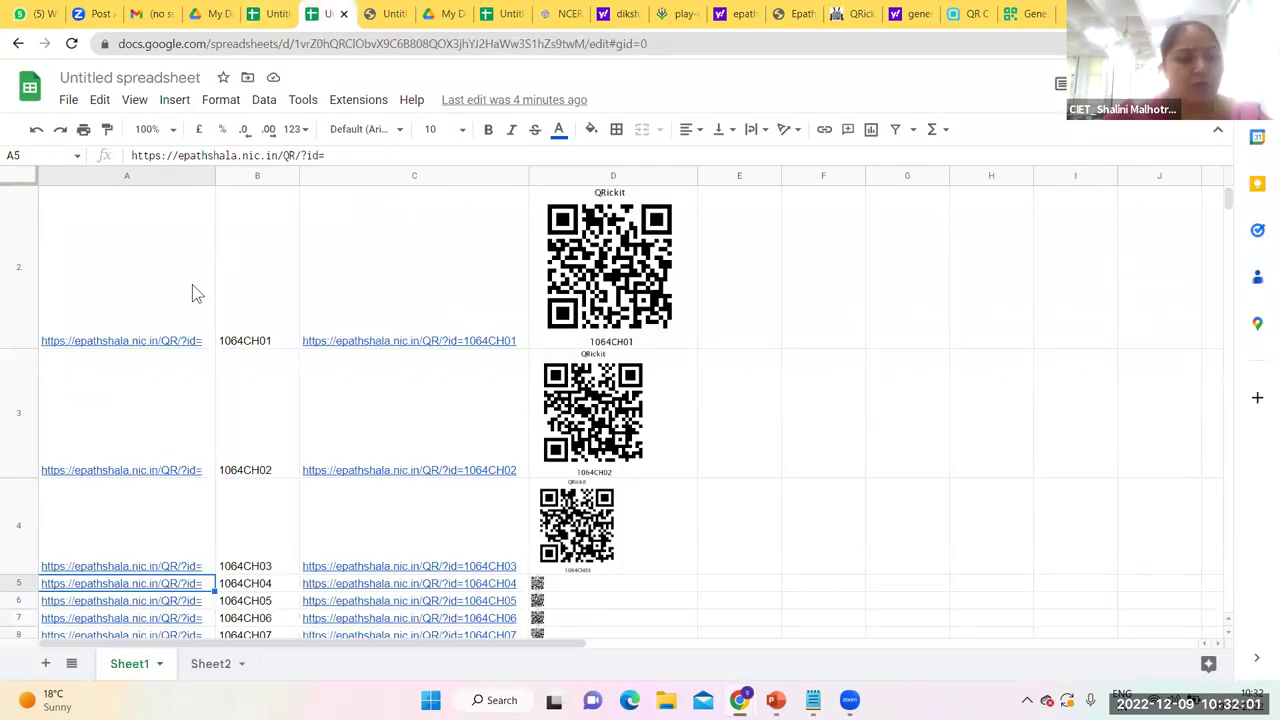
pyautogui.moveTo(145, 365)
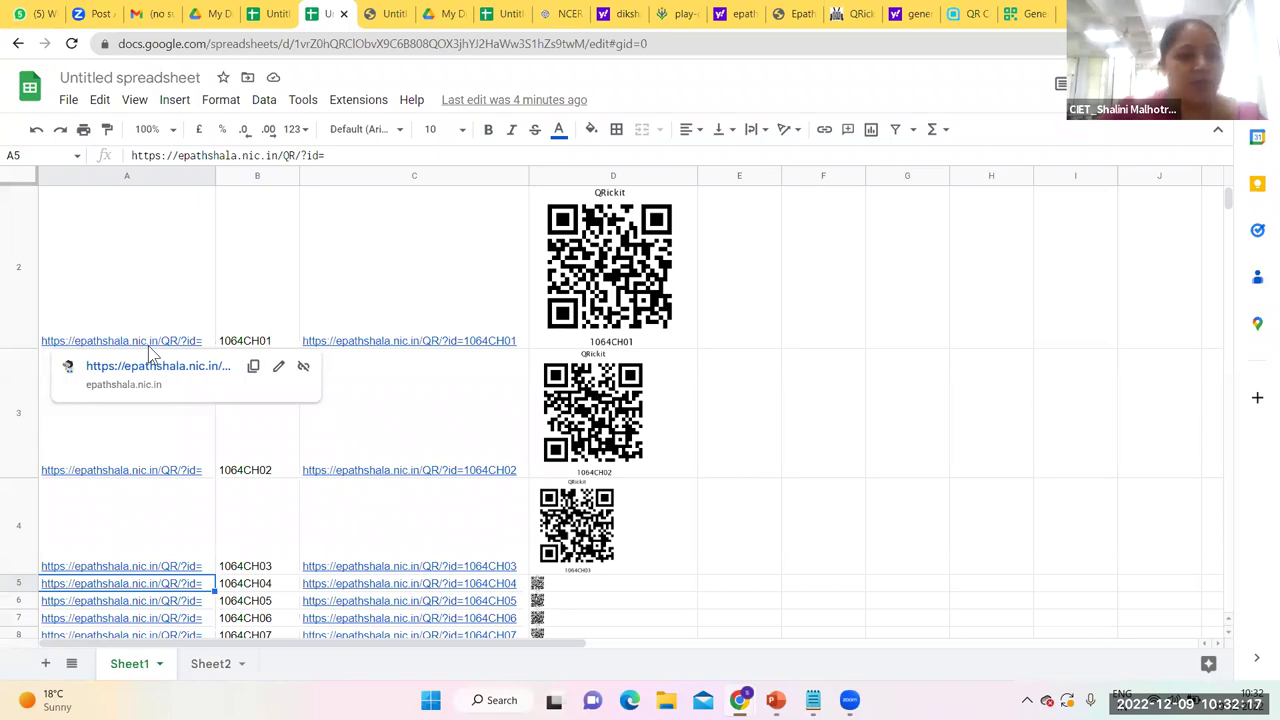
pyautogui.click(267, 338)
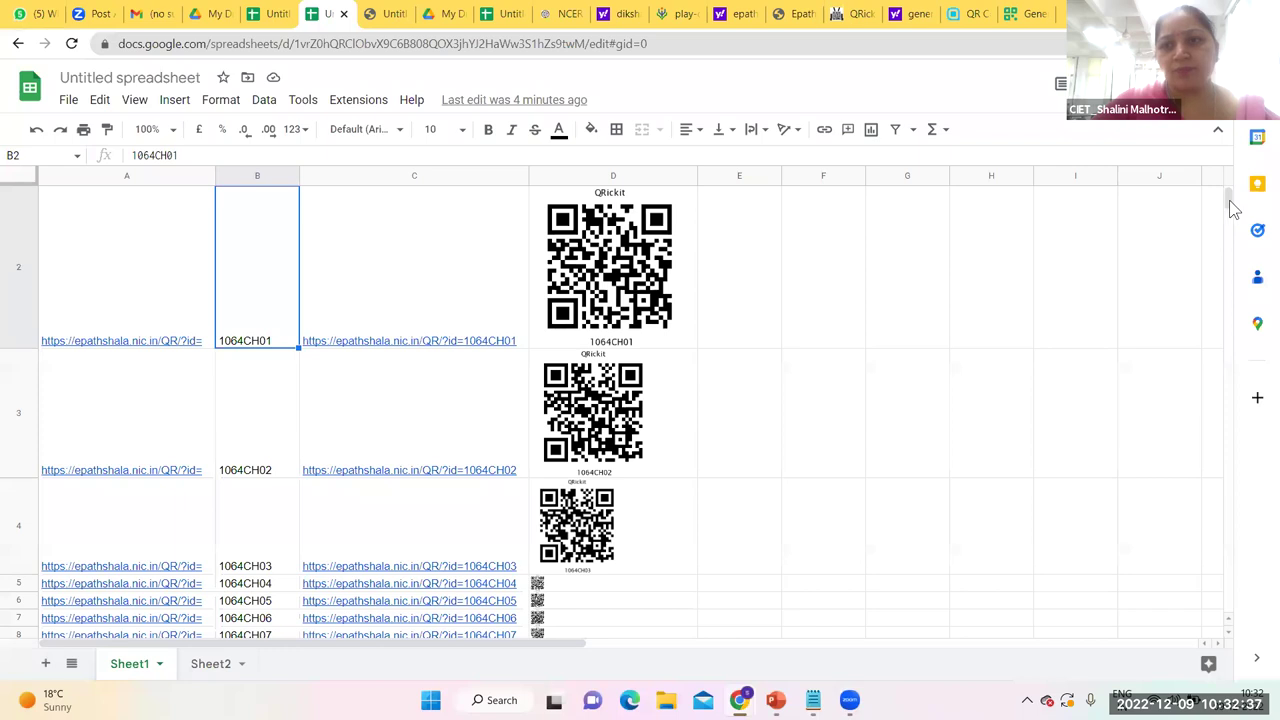
pyautogui.scroll(1, 1229, 200)
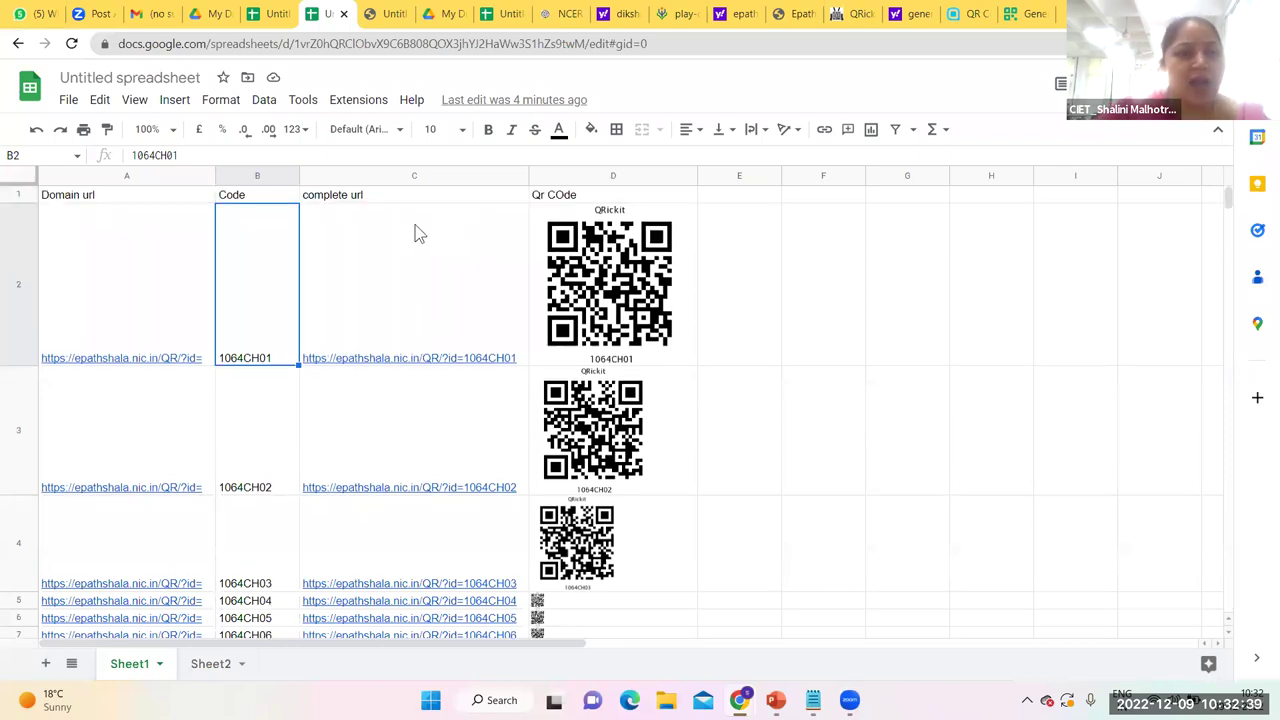
pyautogui.click(420, 326)
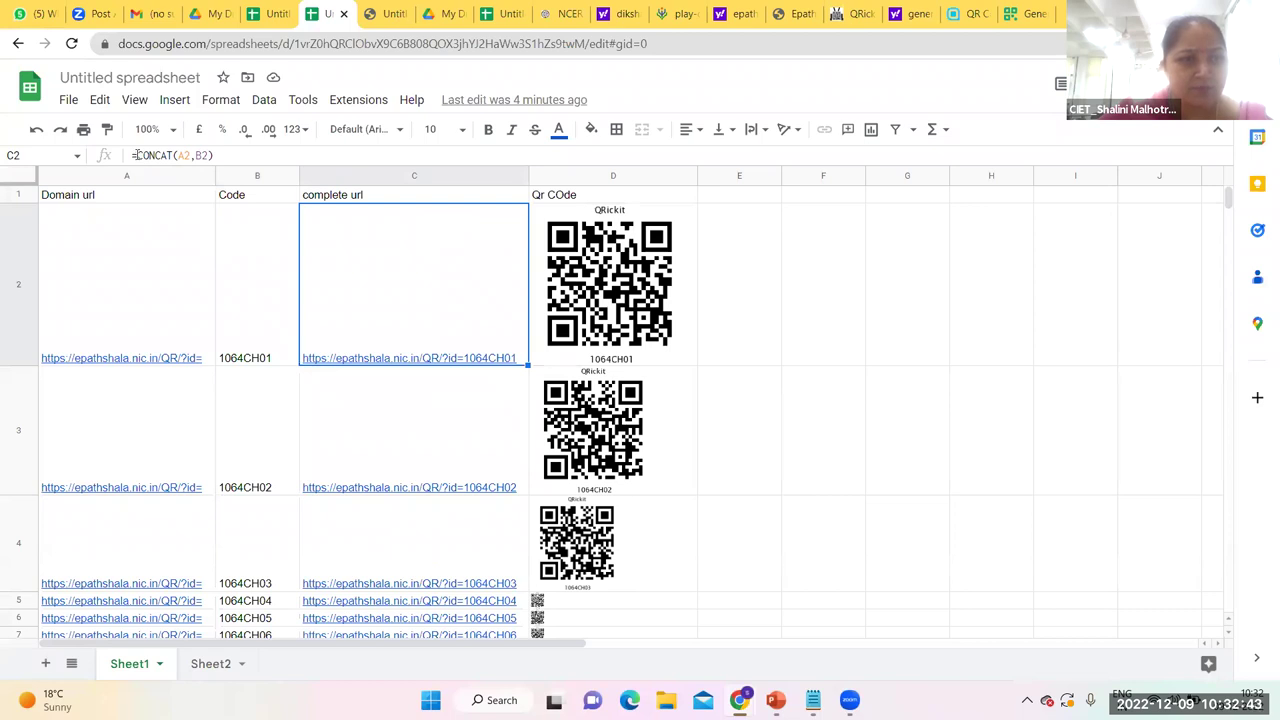
pyautogui.moveTo(137, 155); pyautogui.dragTo(173, 156)
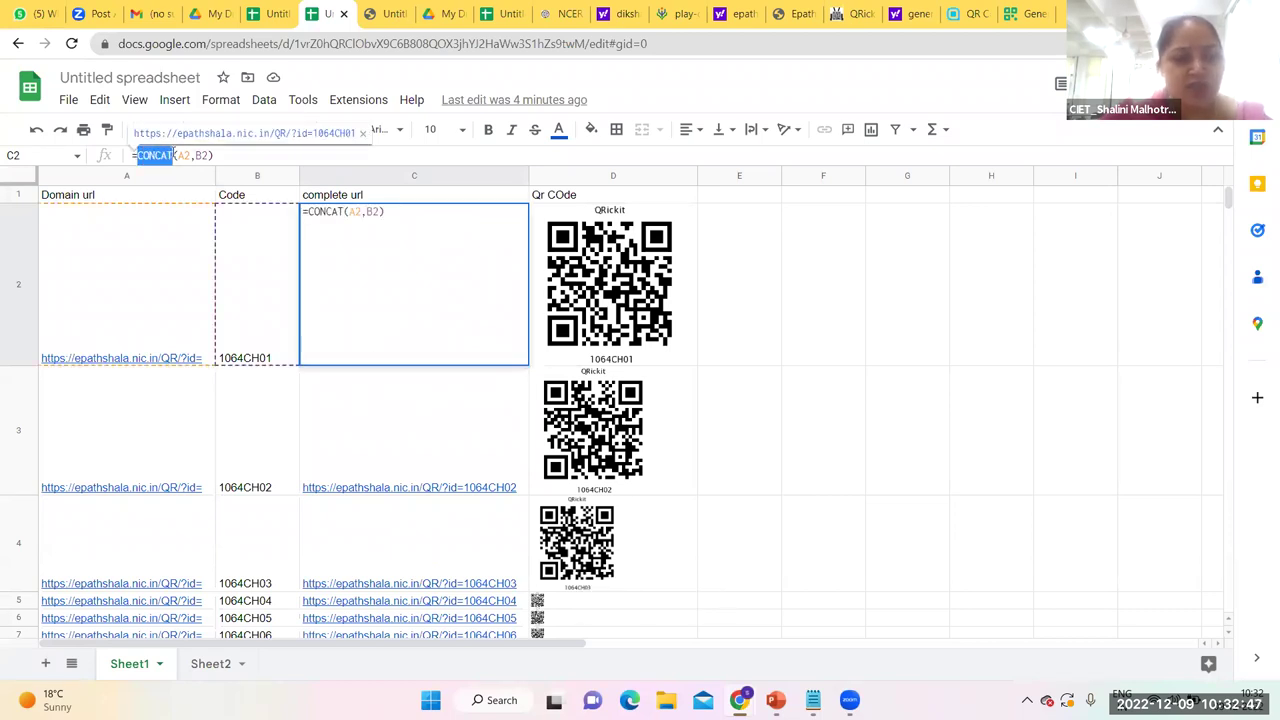
pyautogui.moveTo(173, 156); pyautogui.dragTo(150, 299)
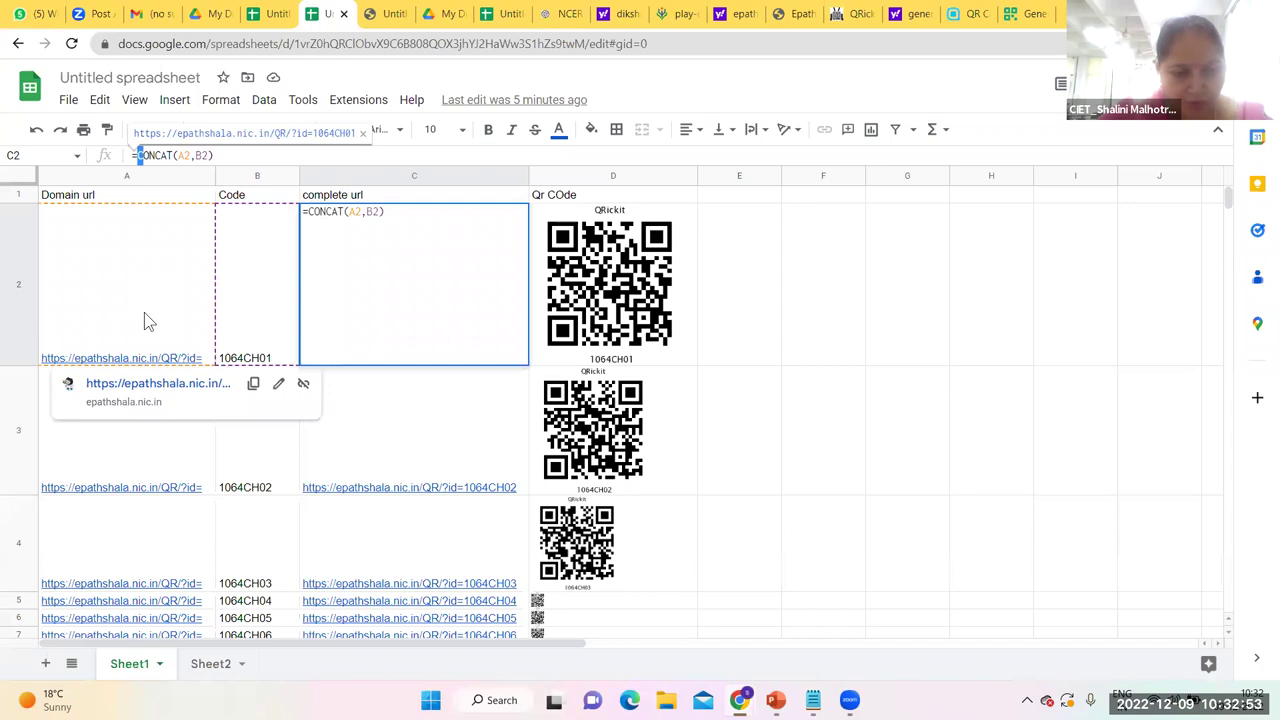
pyautogui.moveTo(139, 156); pyautogui.dragTo(225, 148)
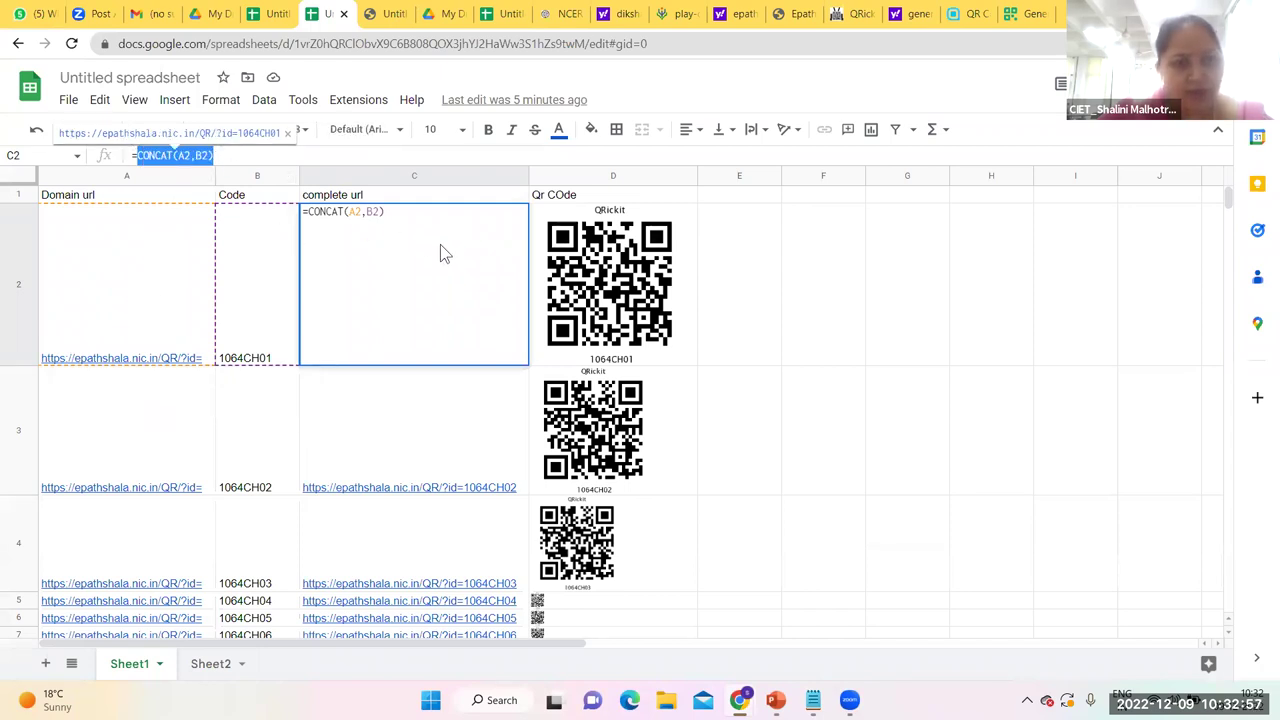
pyautogui.click(443, 414)
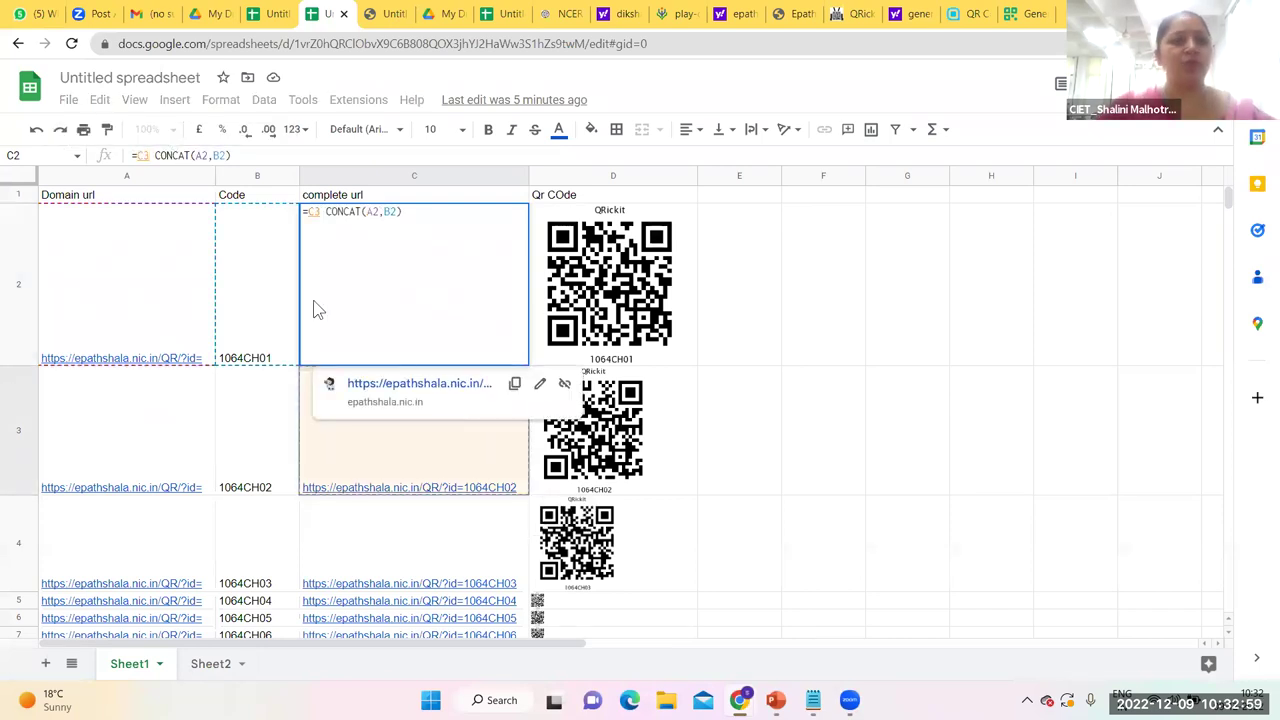
pyautogui.click(326, 211)
pyautogui.press('BackSpace')
pyautogui.press('BackSpace')
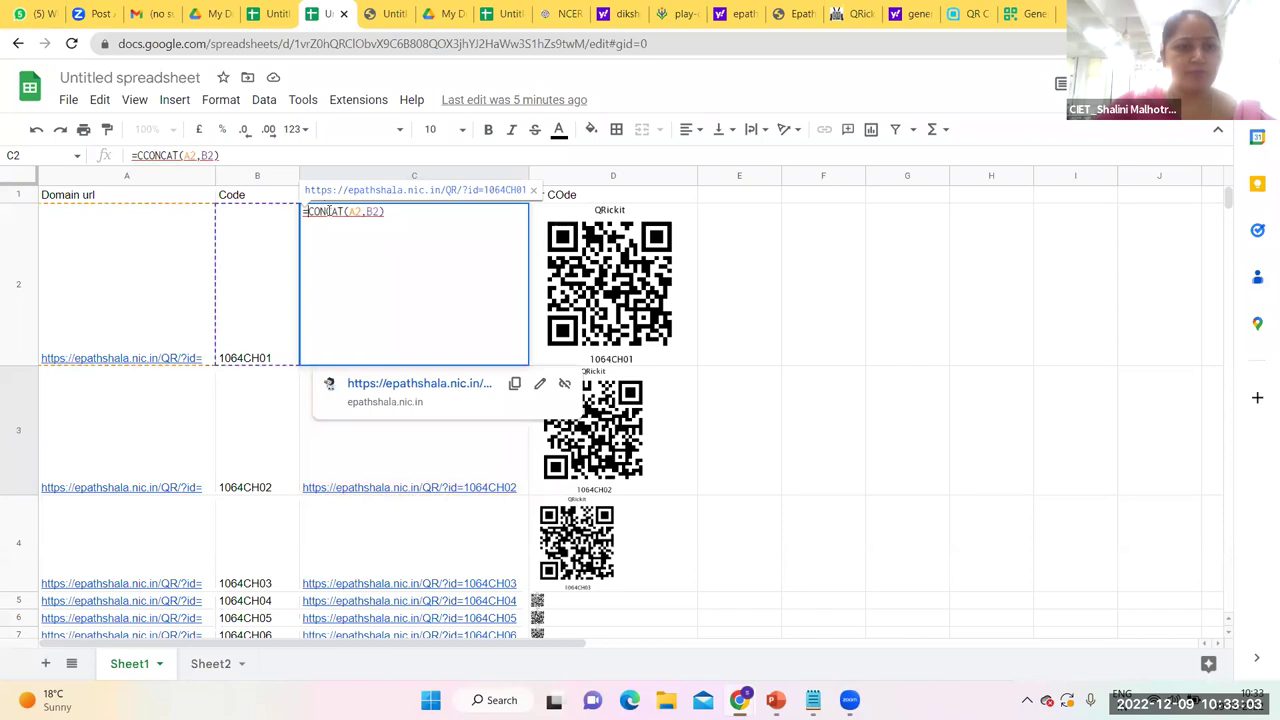
pyautogui.press('BackSpace')
pyautogui.click(760, 270)
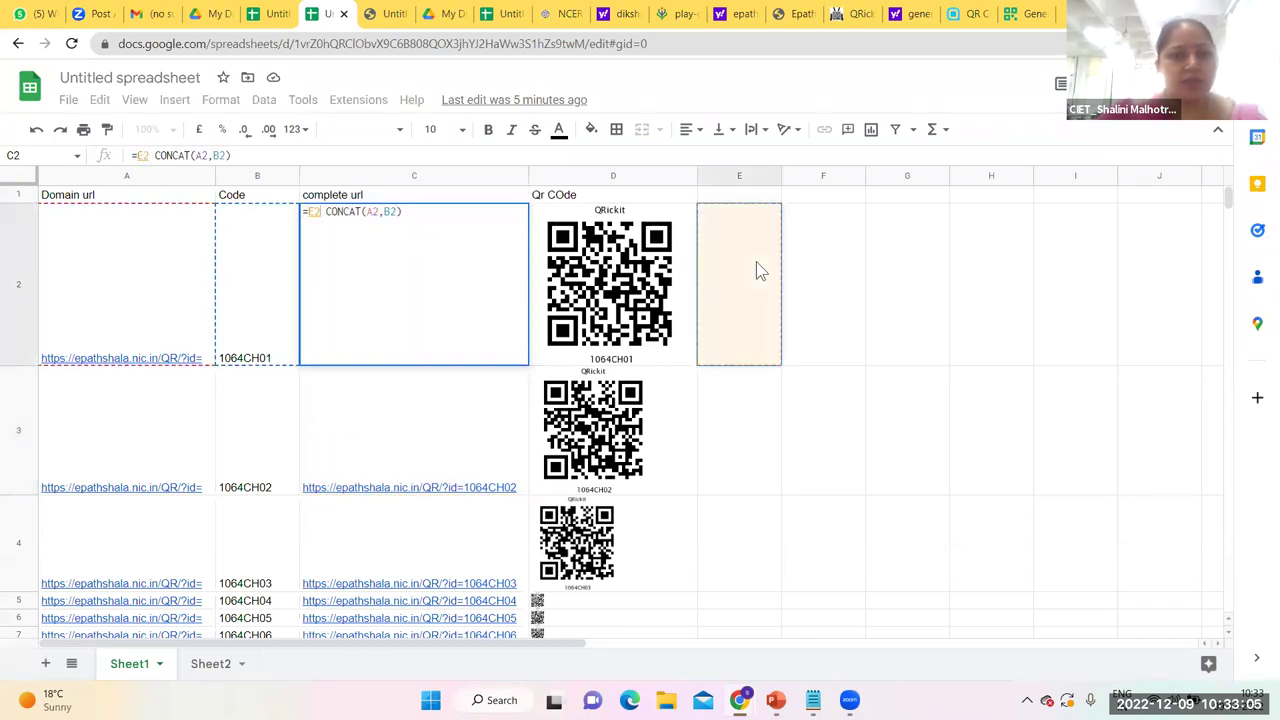
pyautogui.press('BackSpace')
pyautogui.press('BackSpace')
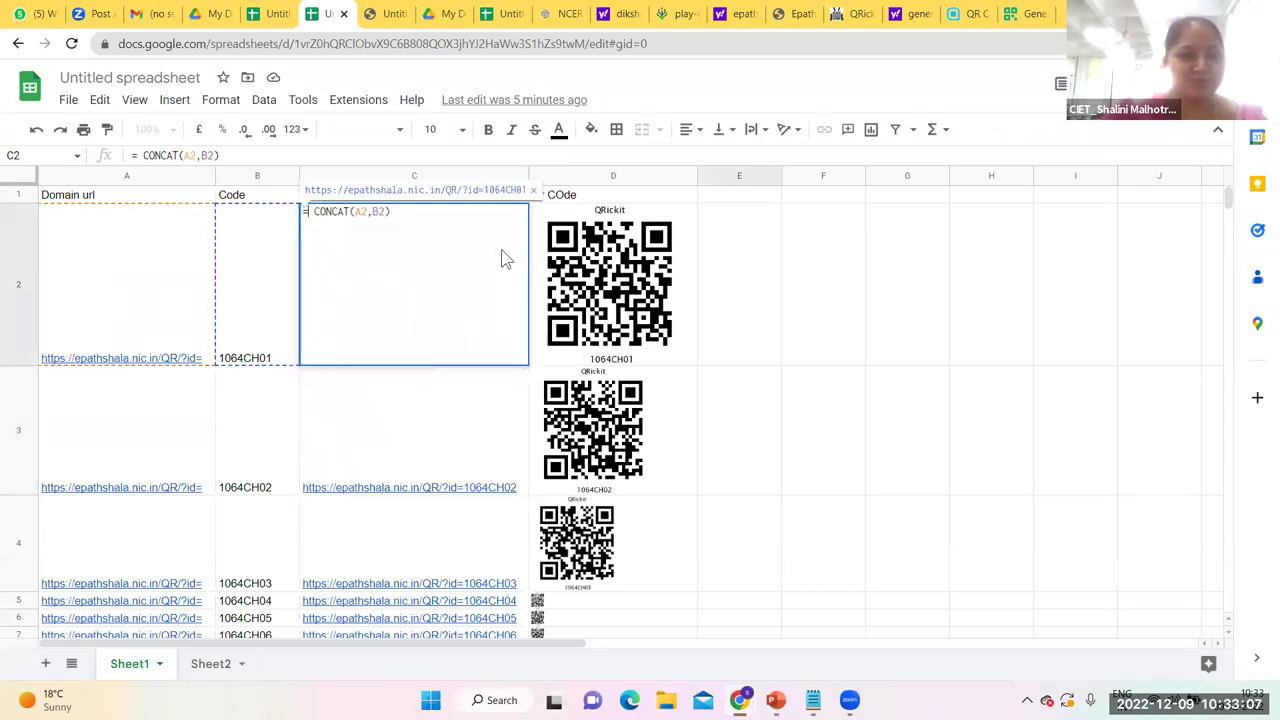
pyautogui.press('Delete')
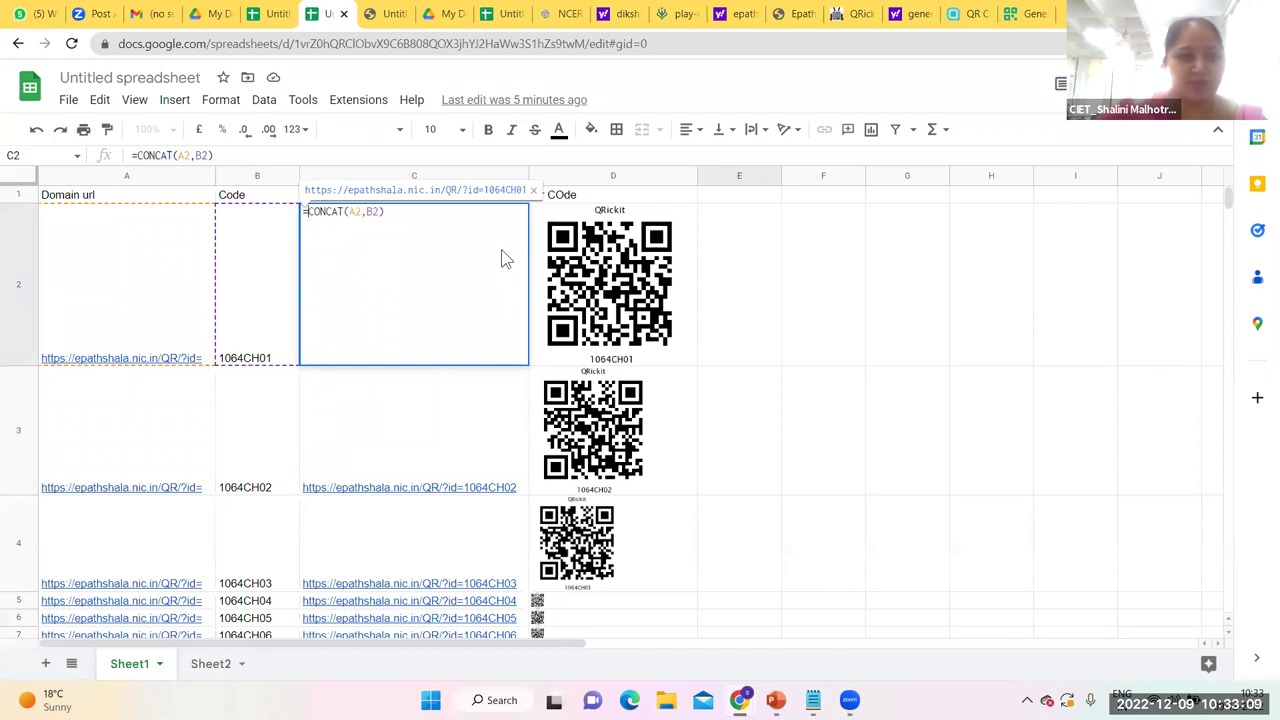
pyautogui.click(262, 420)
pyautogui.press('BackSpace')
pyautogui.press('BackSpace')
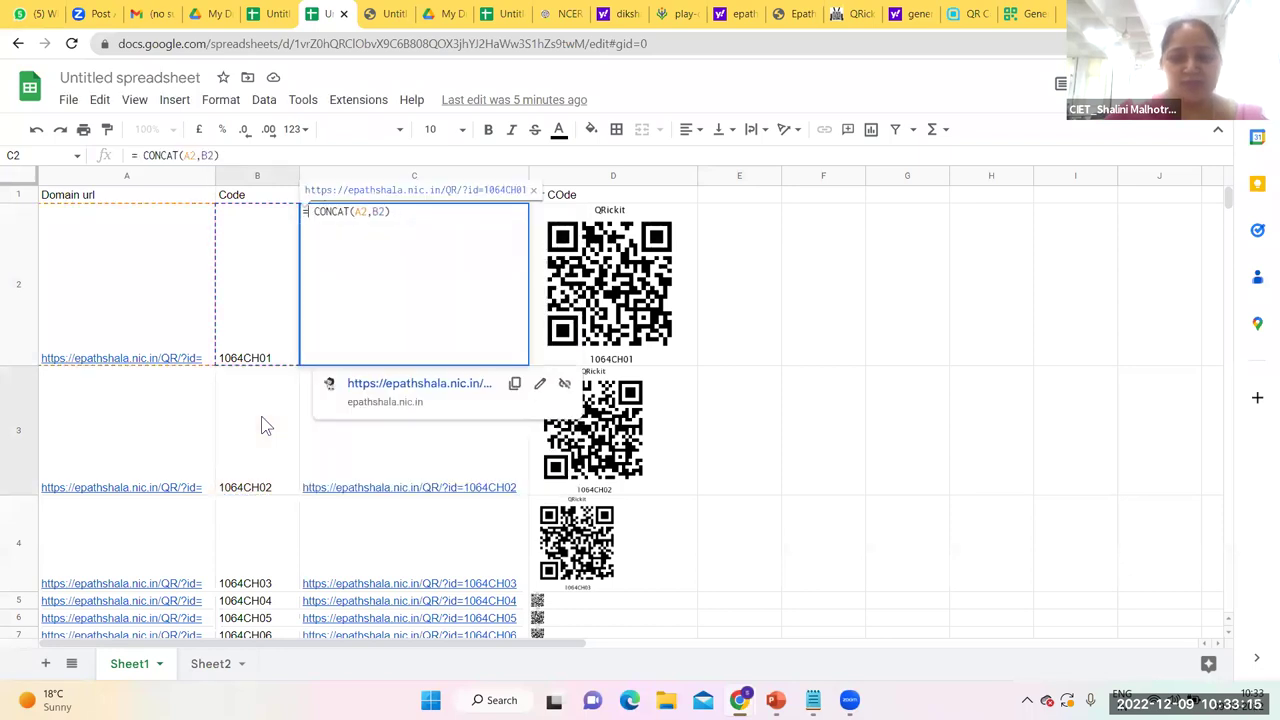
pyautogui.press('Delete')
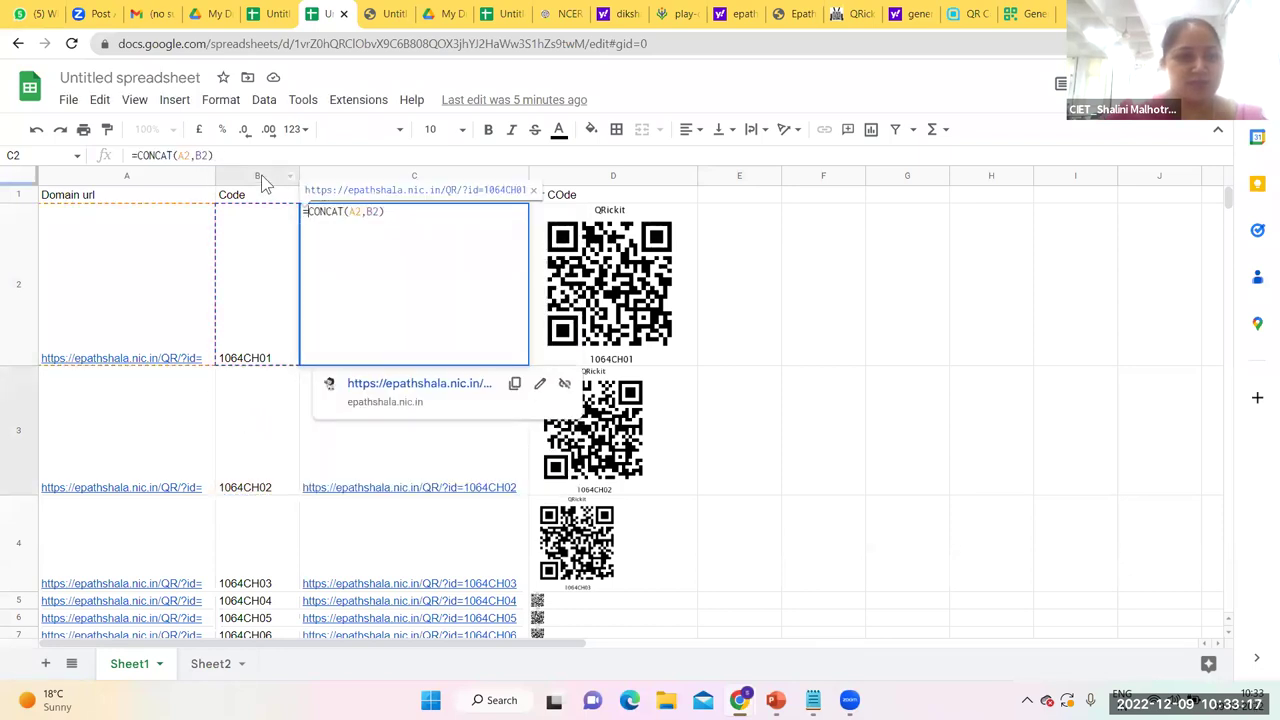
pyautogui.click(280, 149)
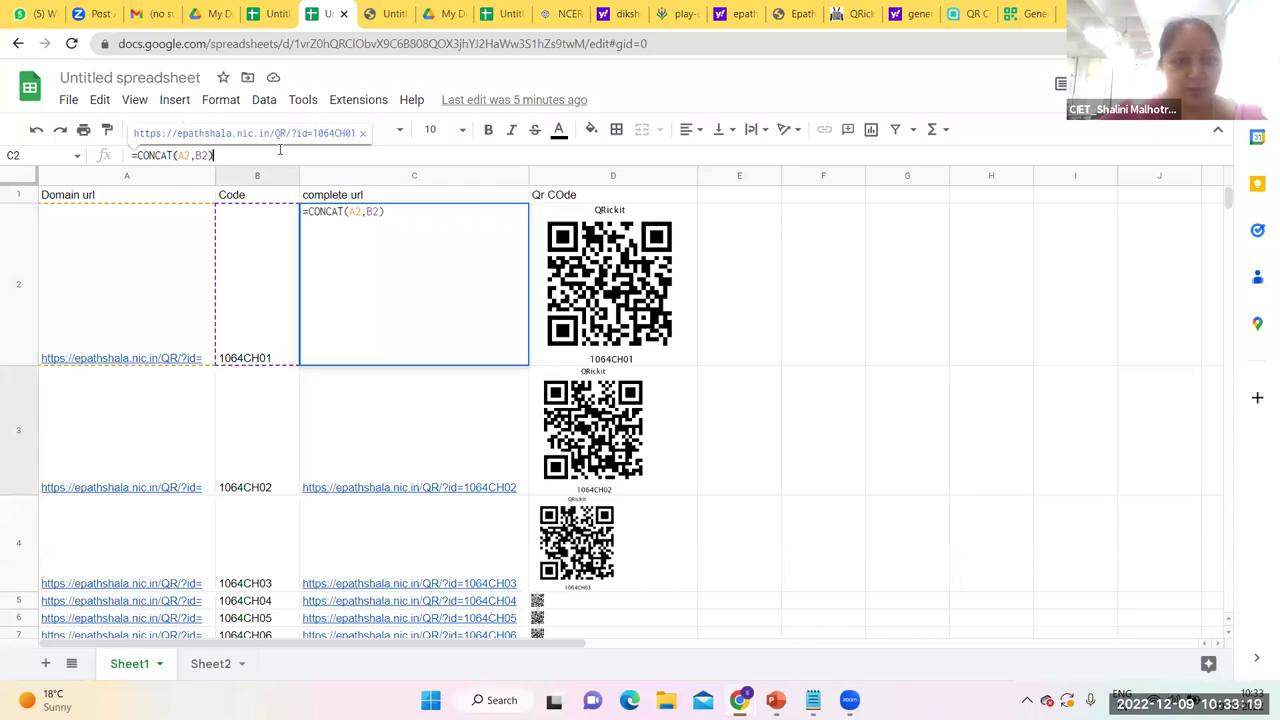
pyautogui.click(627, 196)
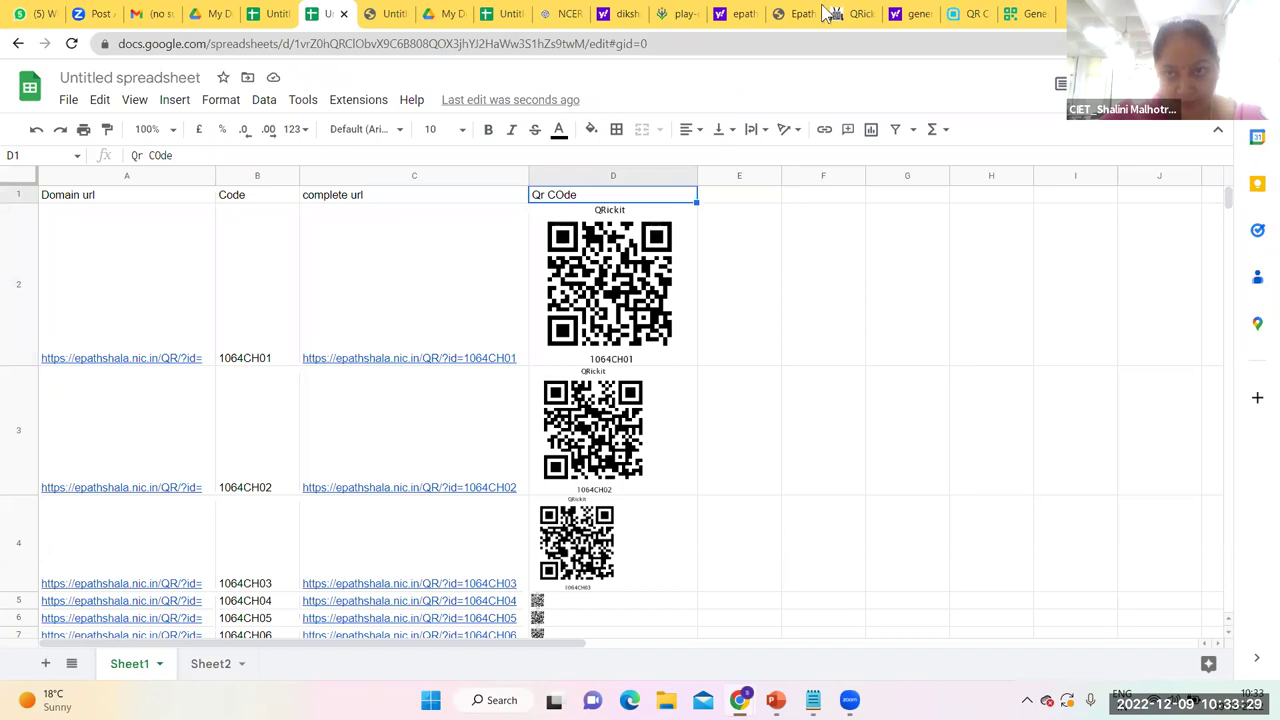
# Step: Open the QRickit website, move its browser tab beside the spreadsheets and switch to the new spreadsheet
pyautogui.click(843, 18)
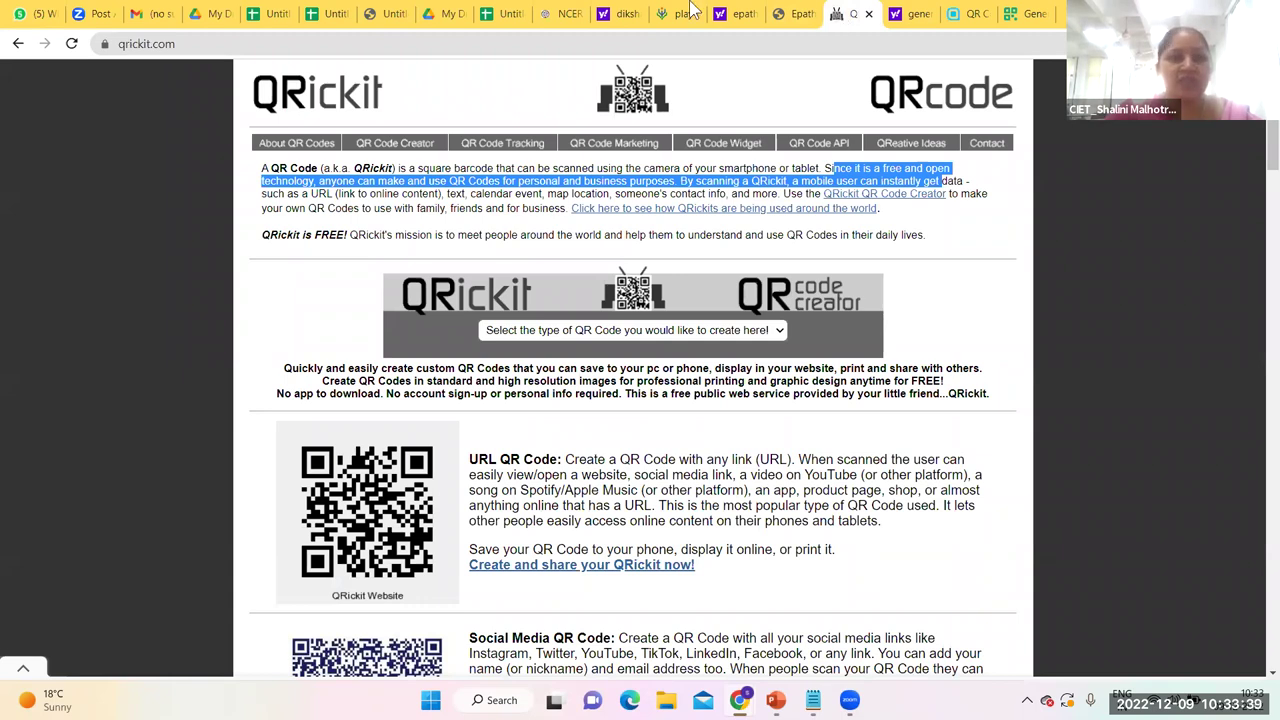
pyautogui.moveTo(292, 20); pyautogui.dragTo(296, 20)
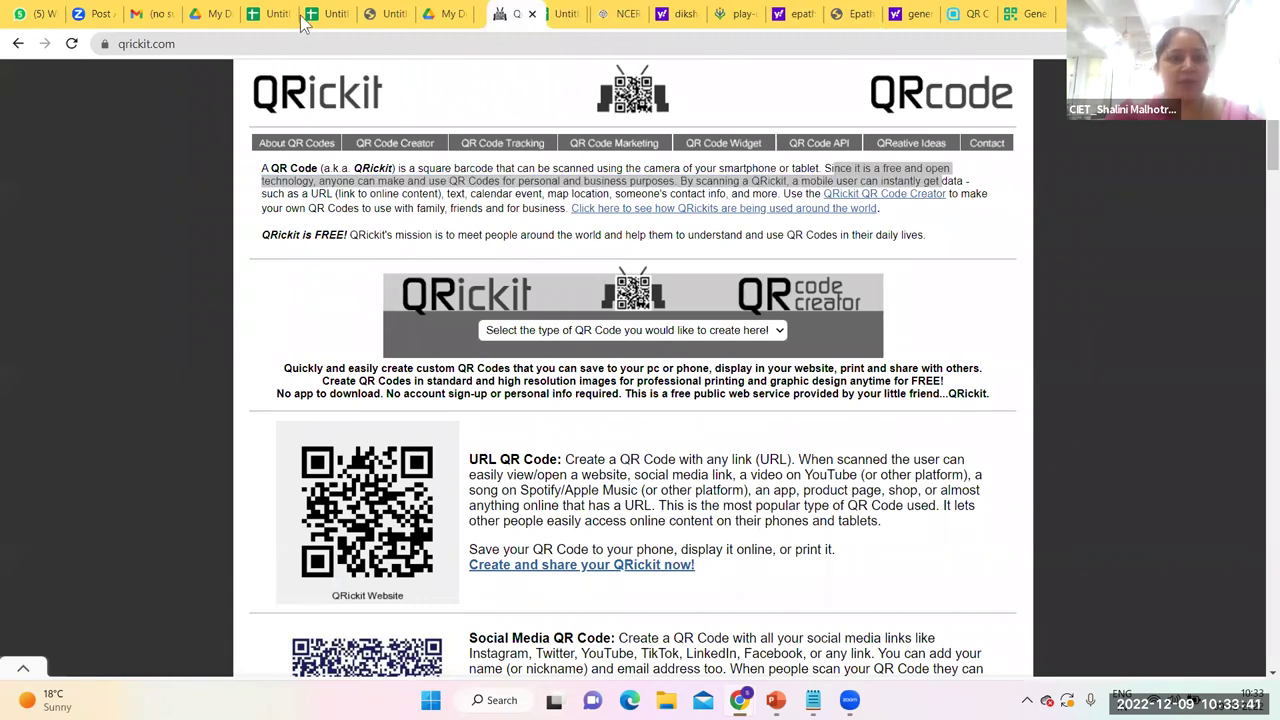
pyautogui.click(262, 14)
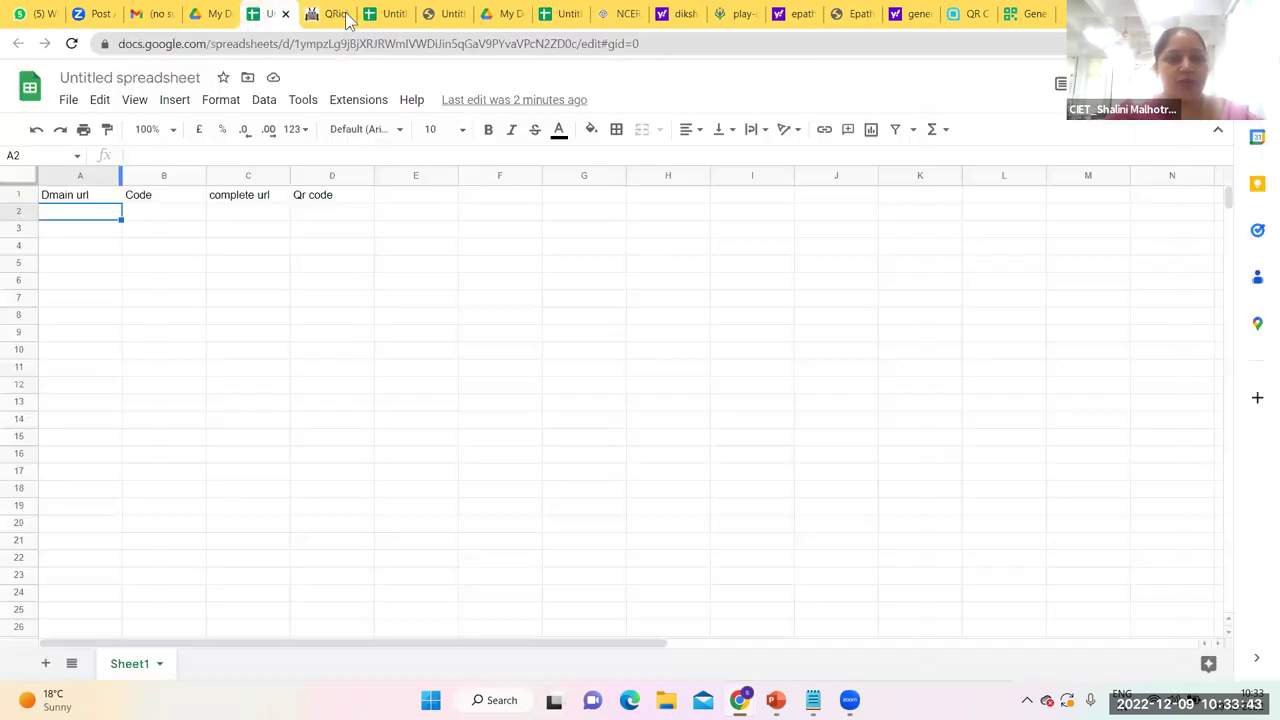
# Step: Return to the filled QR code spreadsheet and review the QRickit image formula in cell D2
pyautogui.click(383, 14)
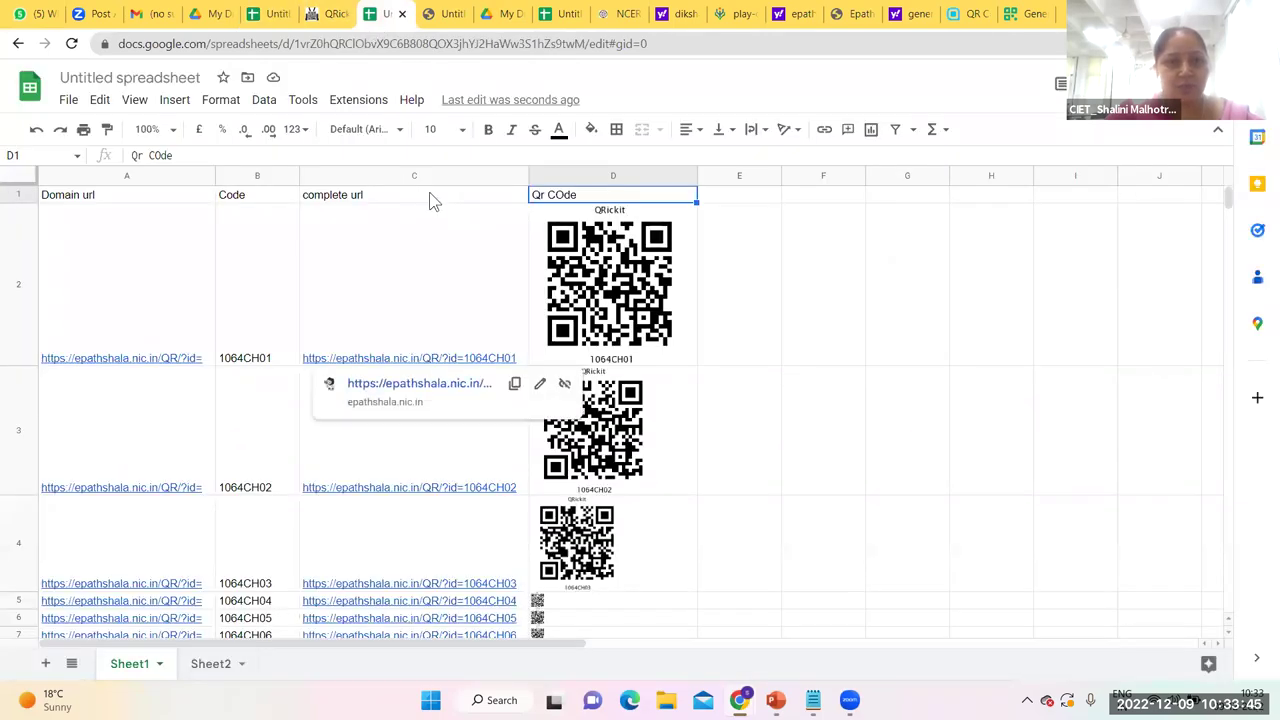
pyautogui.press('Down')
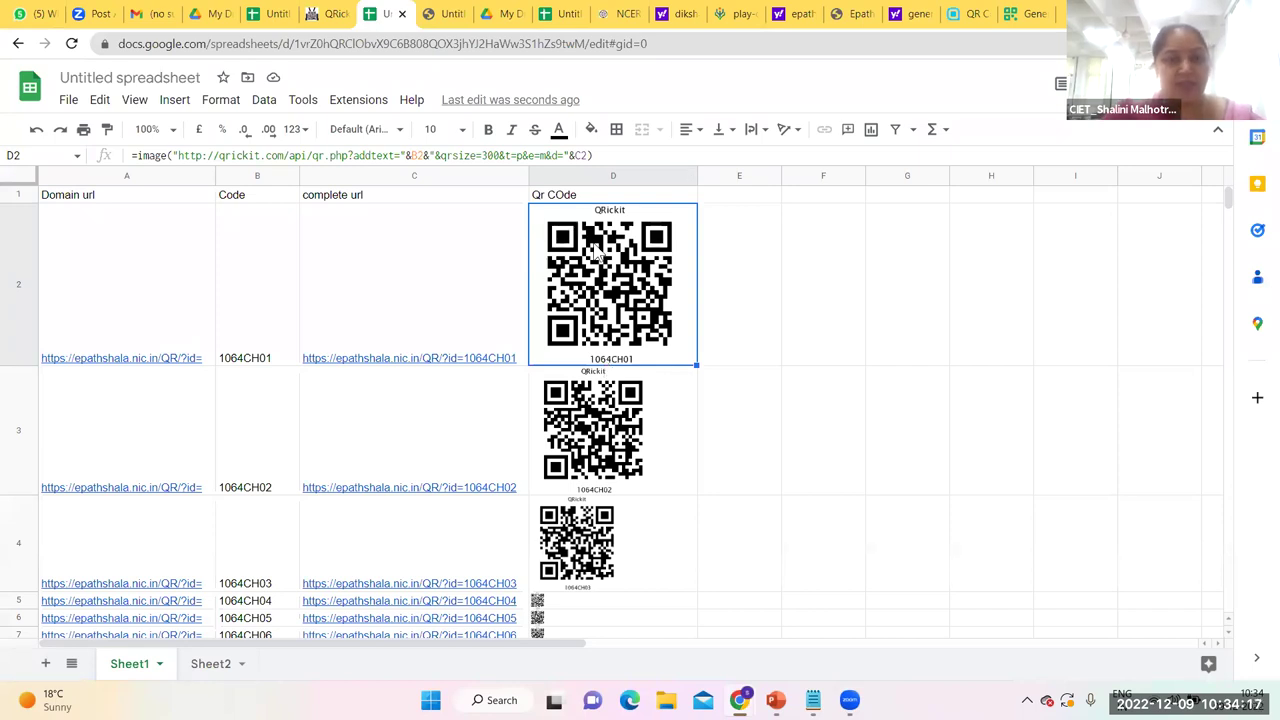
pyautogui.click(750, 352)
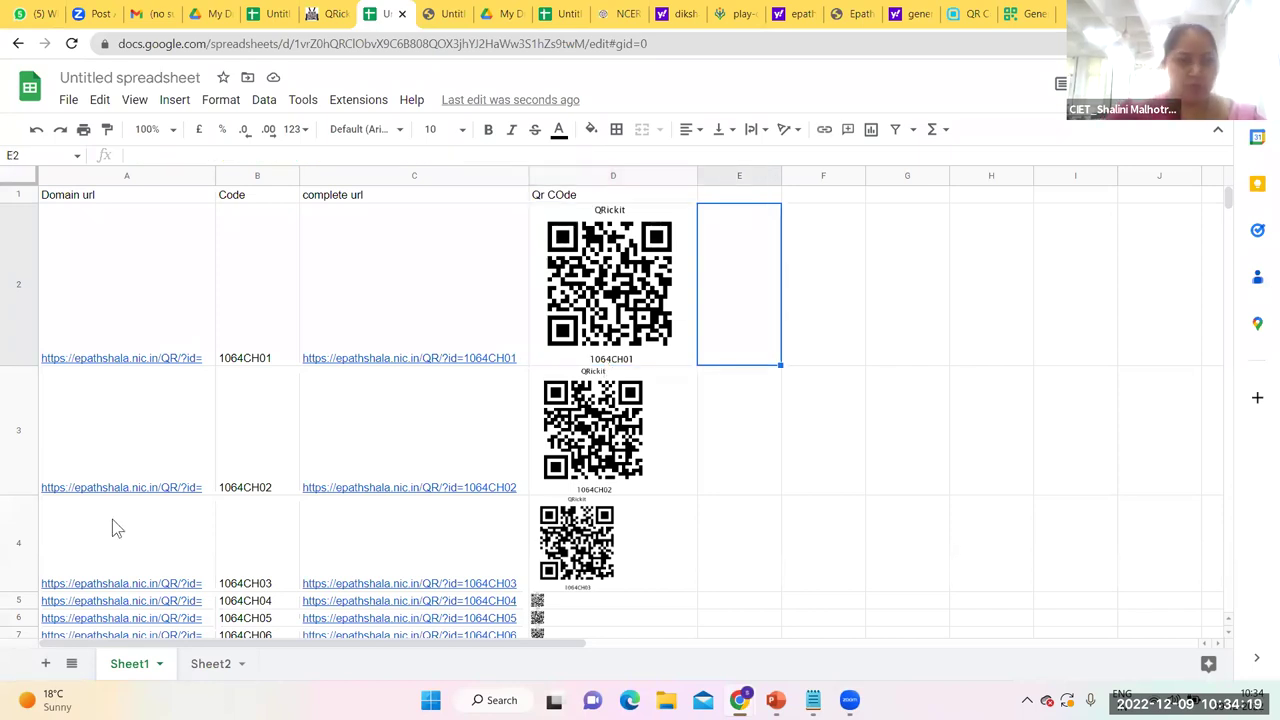
# Step: Fill the domain URL from cell A2 down to A29 and return to the start of the sheet
pyautogui.click(165, 352)
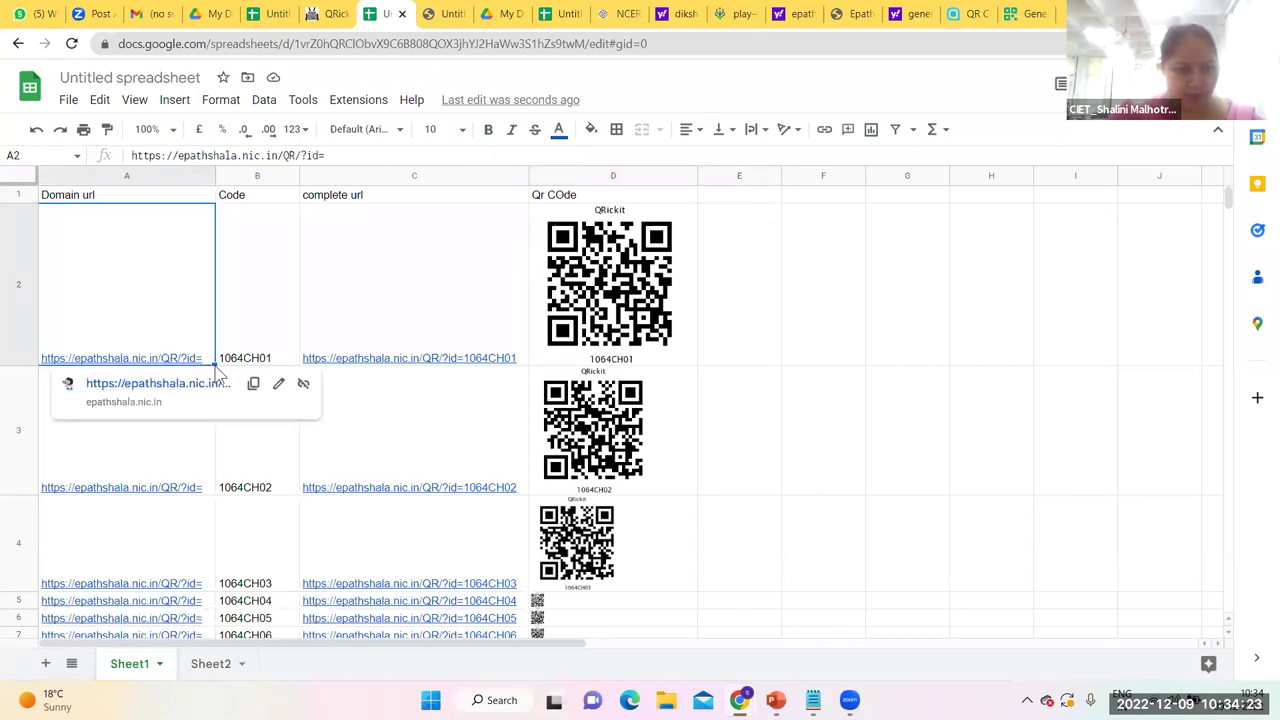
pyautogui.moveTo(214, 364); pyautogui.dragTo(171, 335)
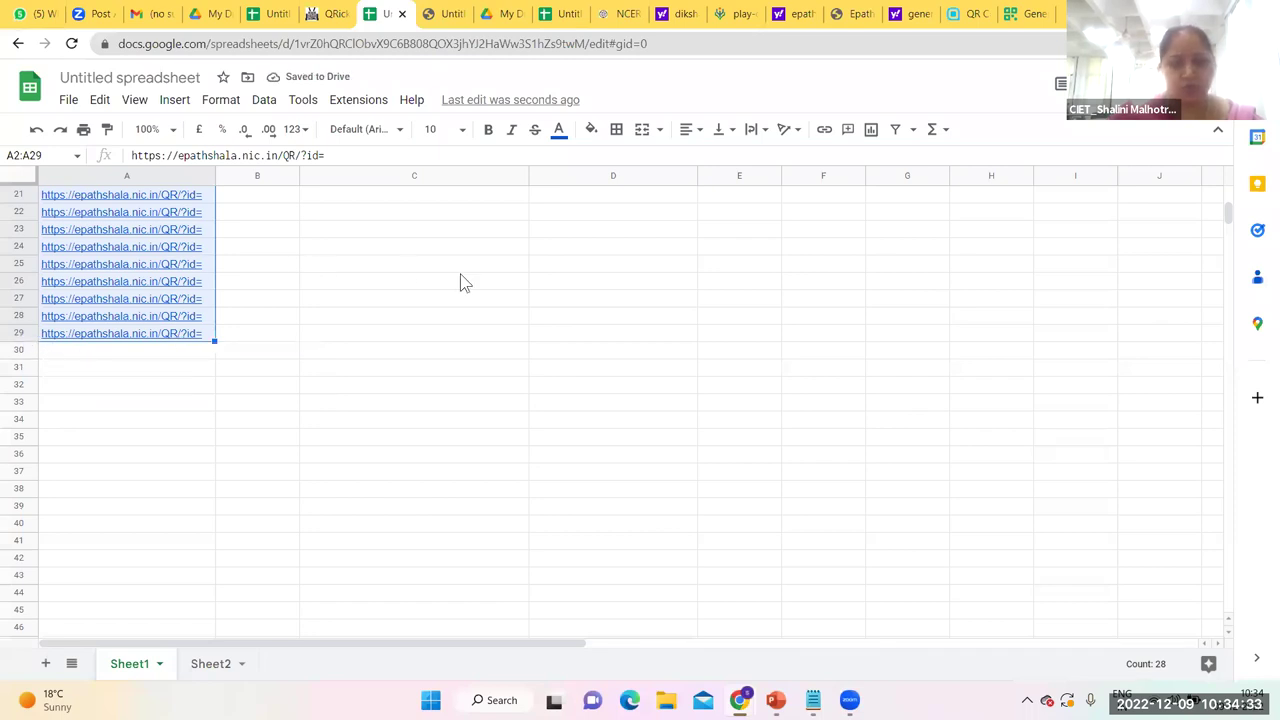
pyautogui.hotkey('ctrl', 'Home')
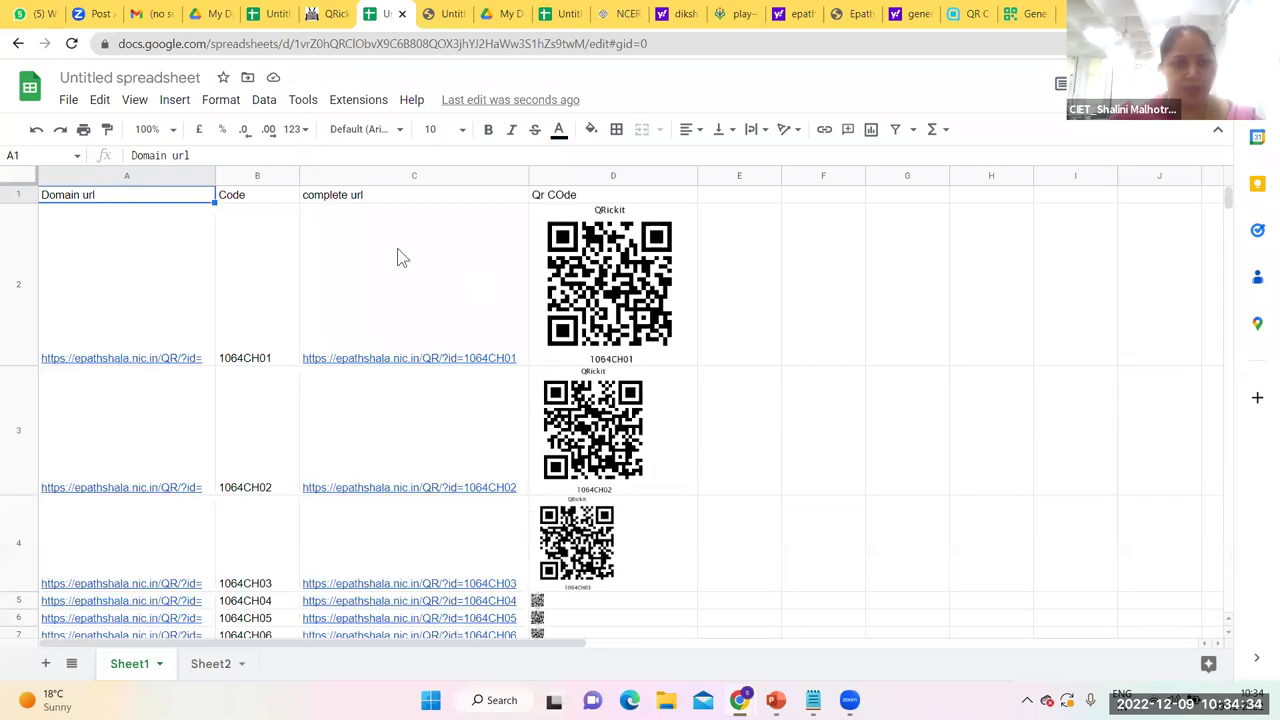
# Step: Fill the code series from cell B2 down to B29 and return to the column header
pyautogui.click(284, 355)
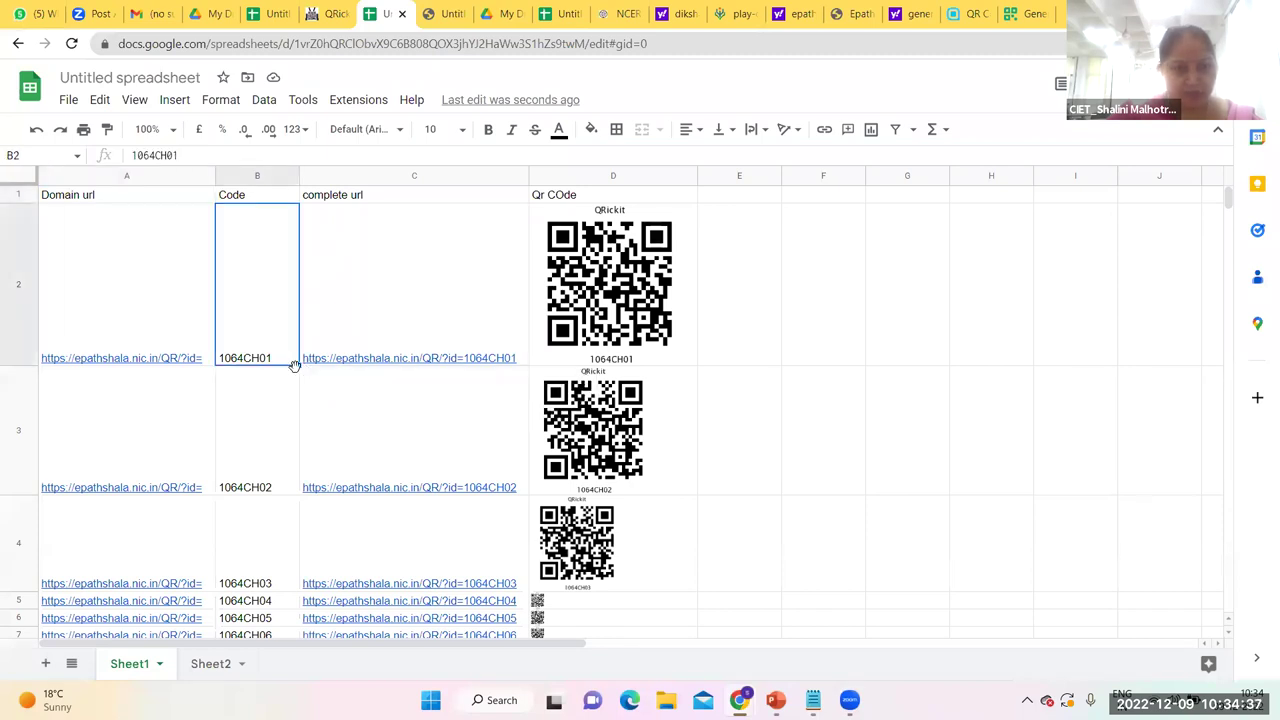
pyautogui.moveTo(298, 364); pyautogui.dragTo(266, 289)
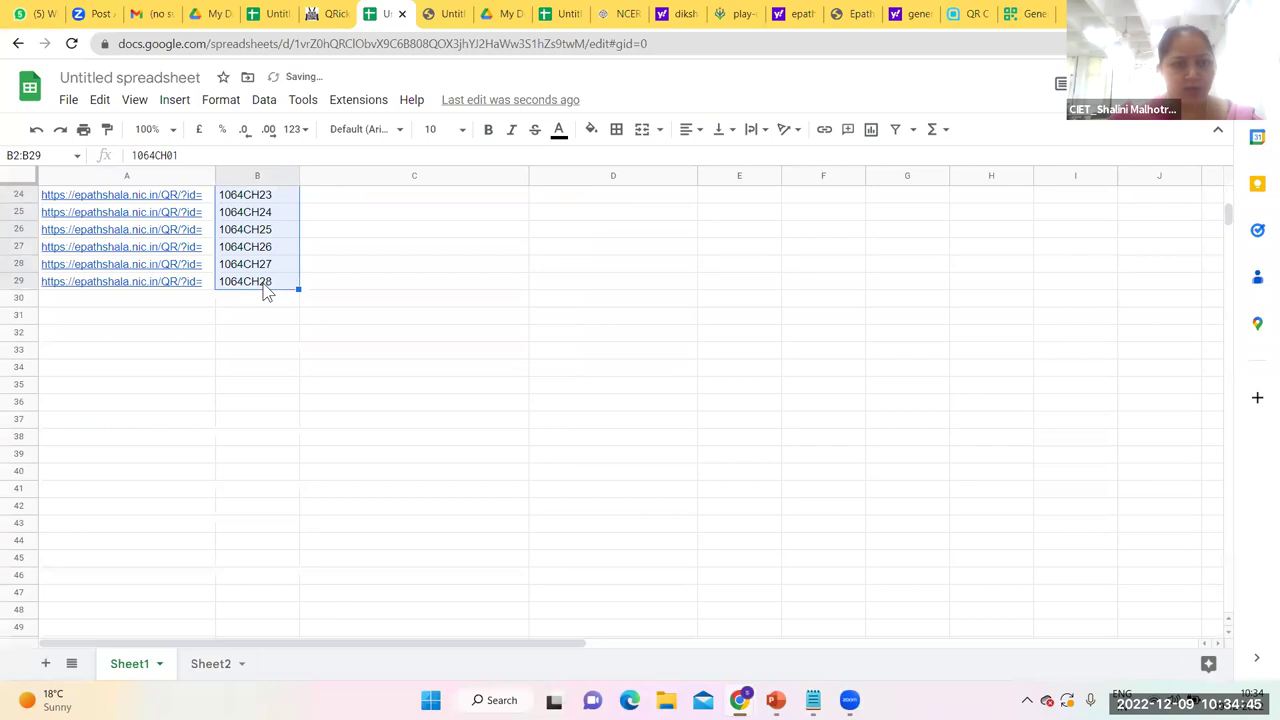
pyautogui.hotkey('ctrl', 'Up')
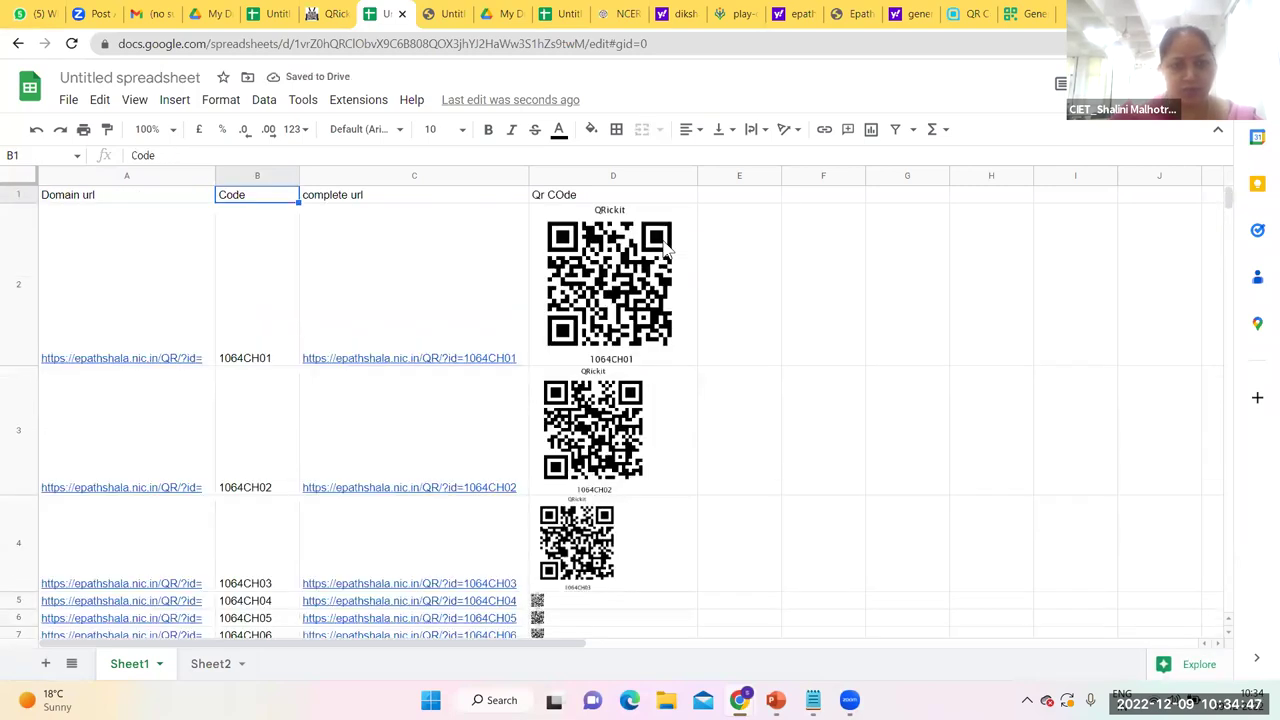
# Step: Copy the CONCAT formula from cell C2 down to C29 and return to the column header
pyautogui.click(607, 309)
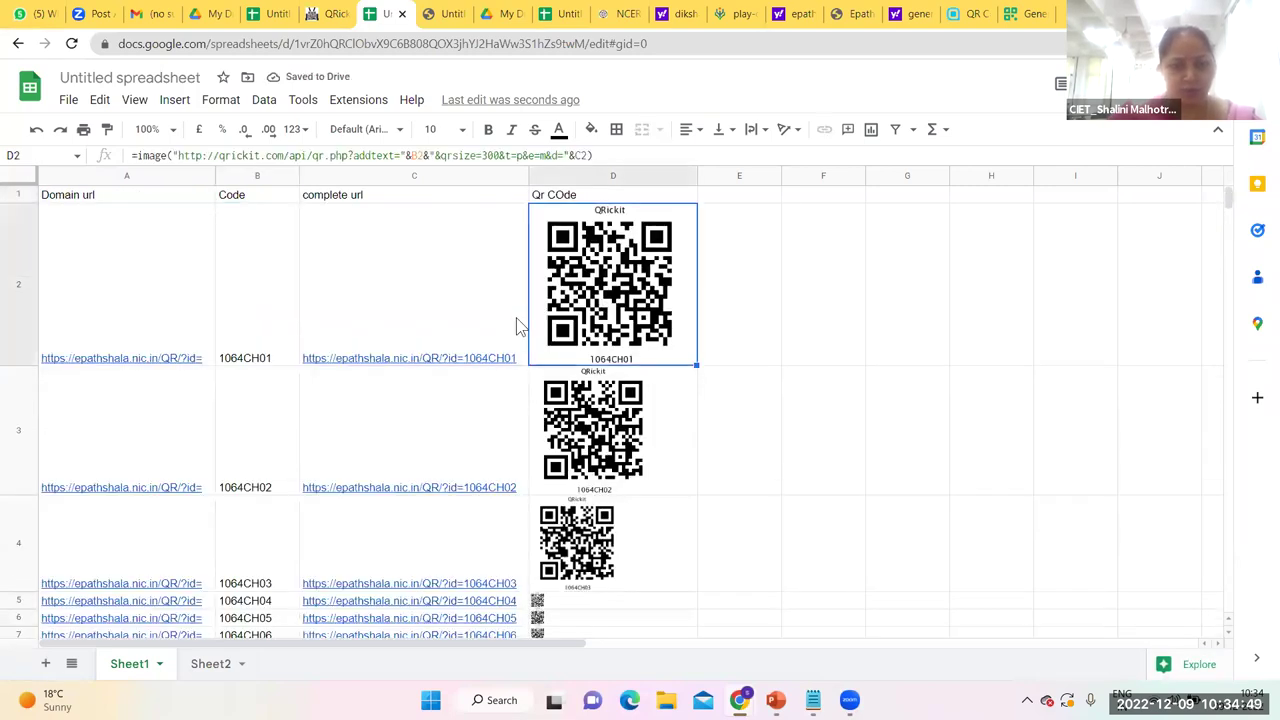
pyautogui.click(522, 326)
pyautogui.moveTo(528, 364); pyautogui.dragTo(466, 378)
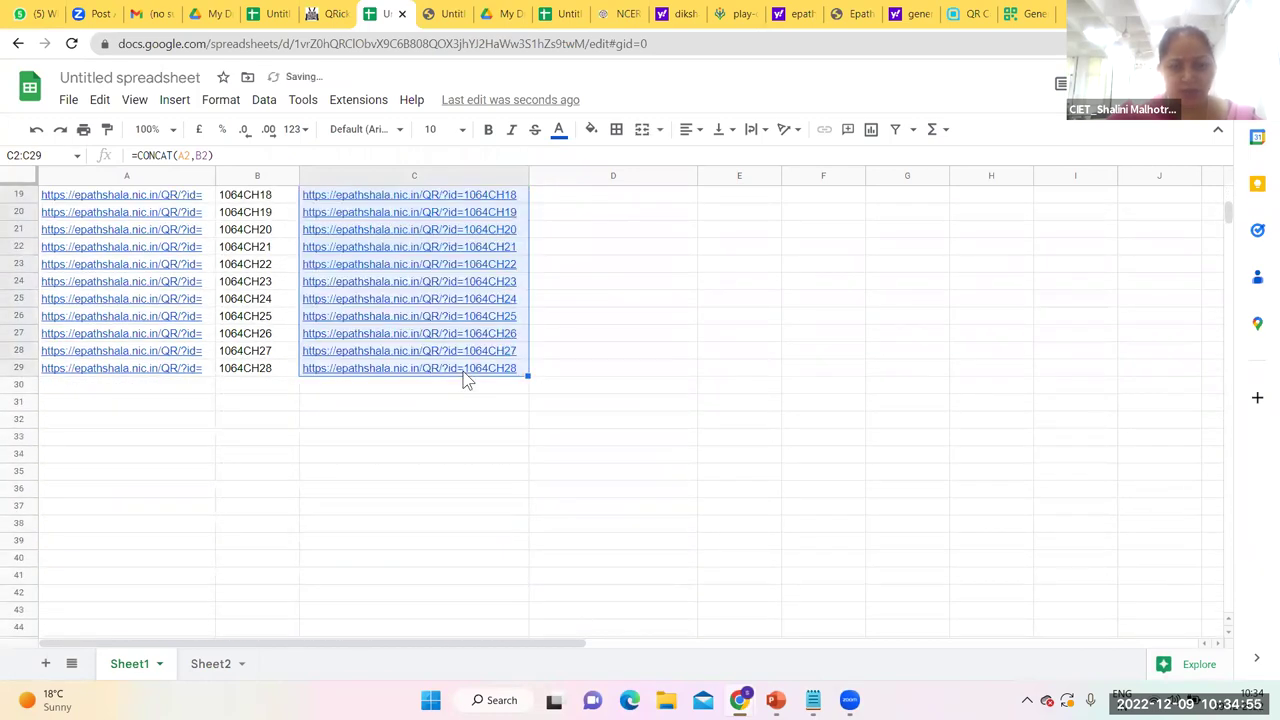
pyautogui.press('Up')
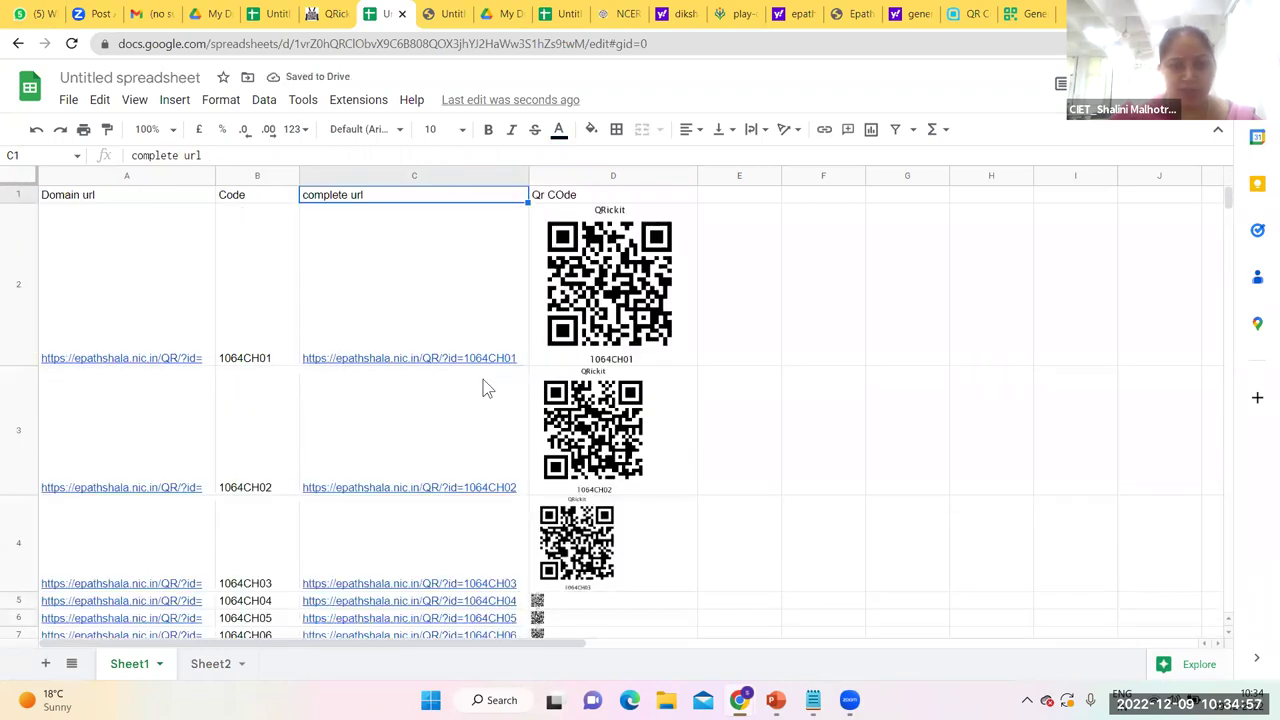
pyautogui.click(597, 203)
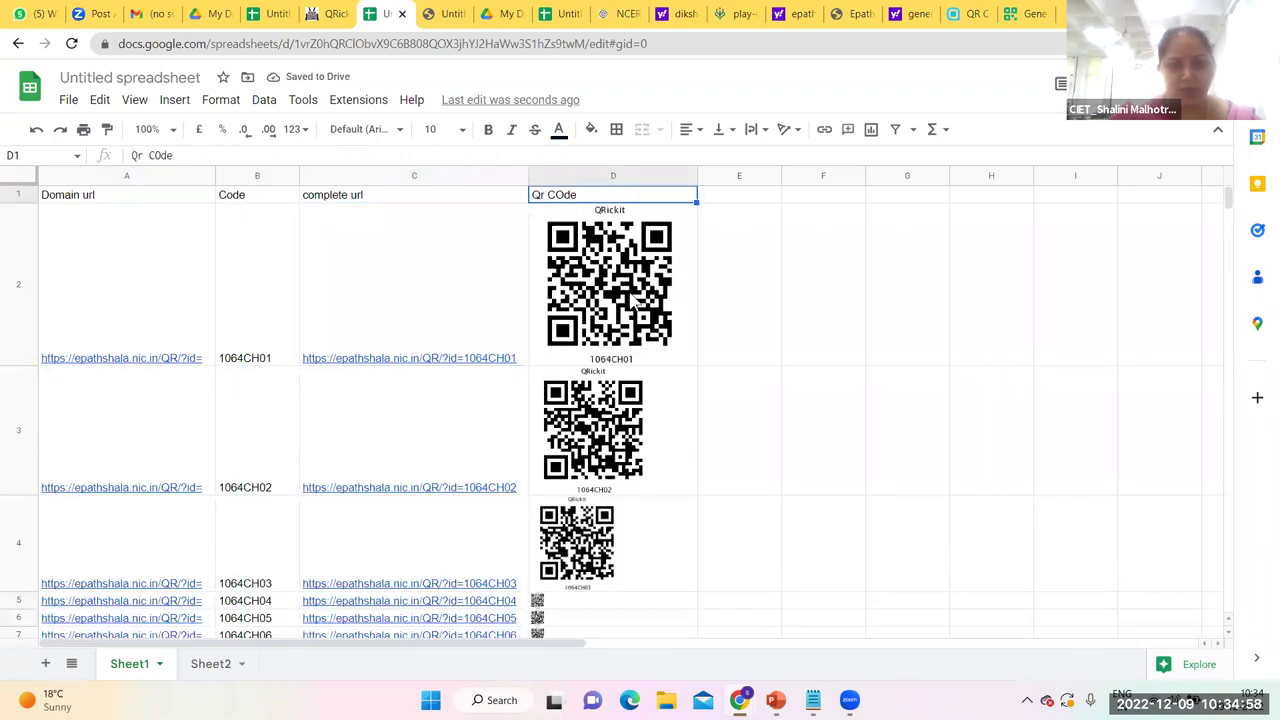
pyautogui.click(638, 340)
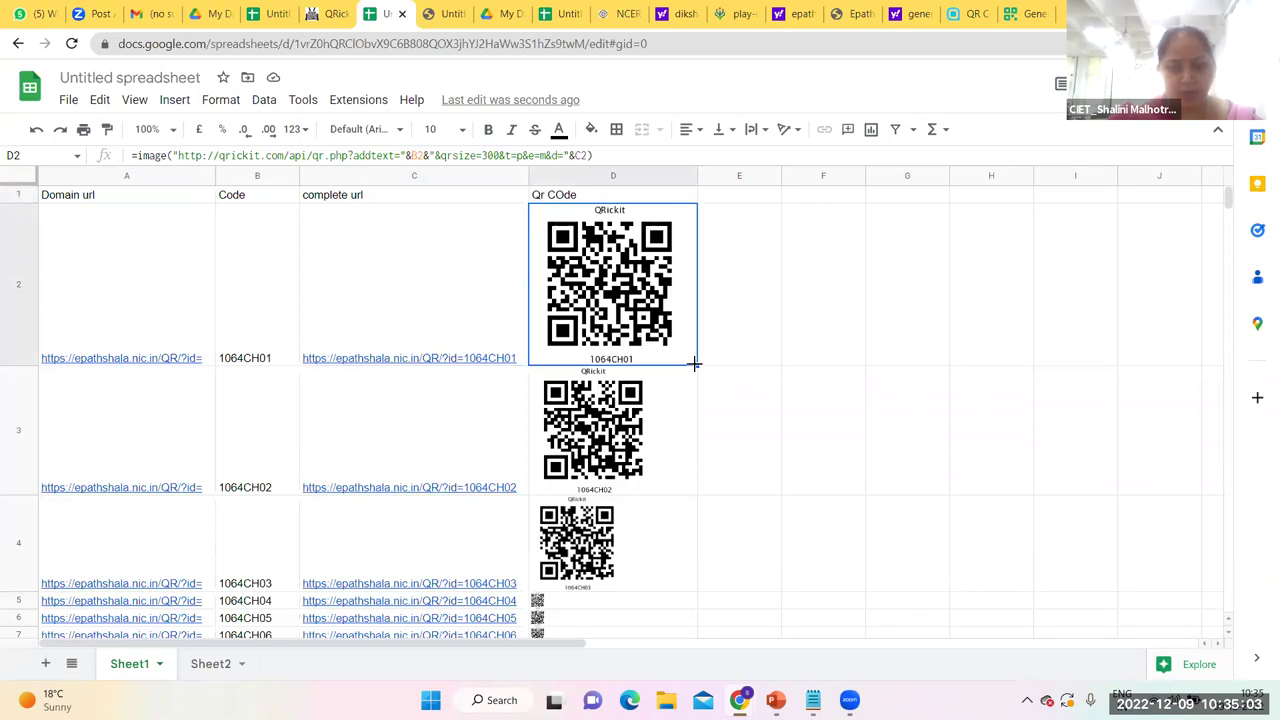
pyautogui.press('Down')
pyautogui.press('Down')
pyautogui.press('Down')
pyautogui.press('Down')
pyautogui.press('Down')
pyautogui.scroll(-1, 694, 371)
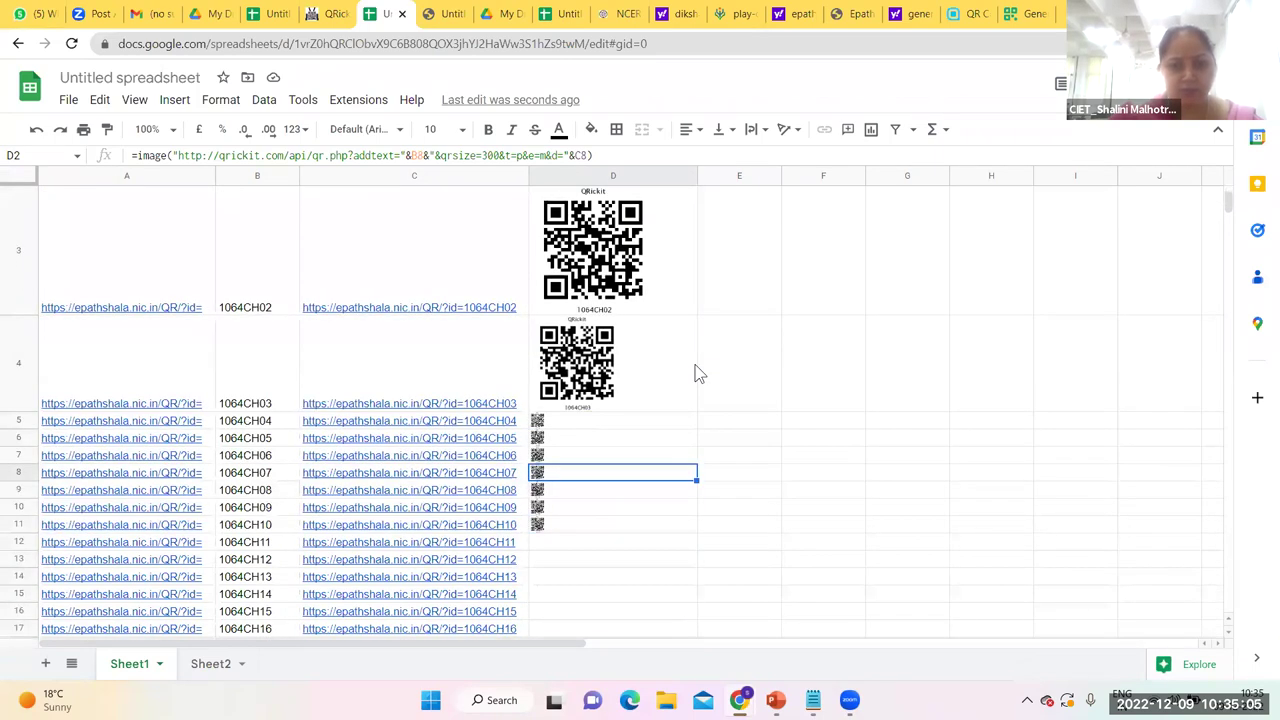
pyautogui.click(680, 205)
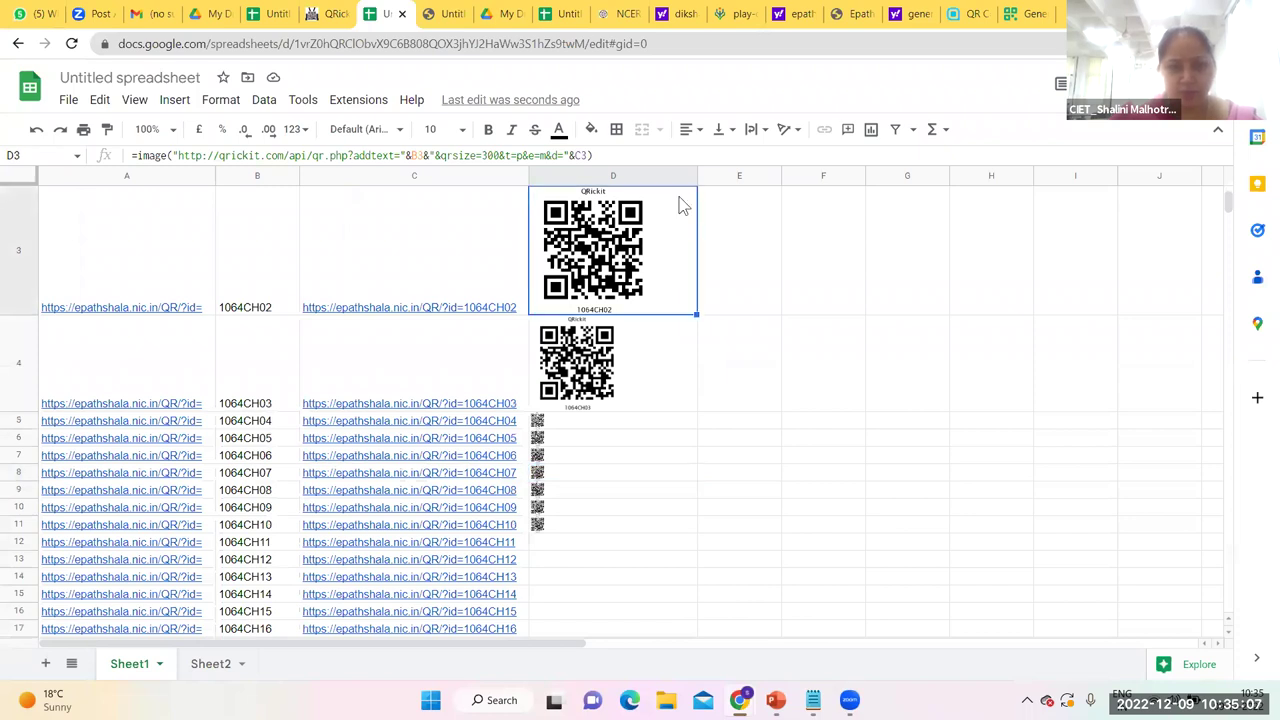
pyautogui.scroll(1, 680, 205)
pyautogui.moveTo(680, 206); pyautogui.dragTo(692, 390)
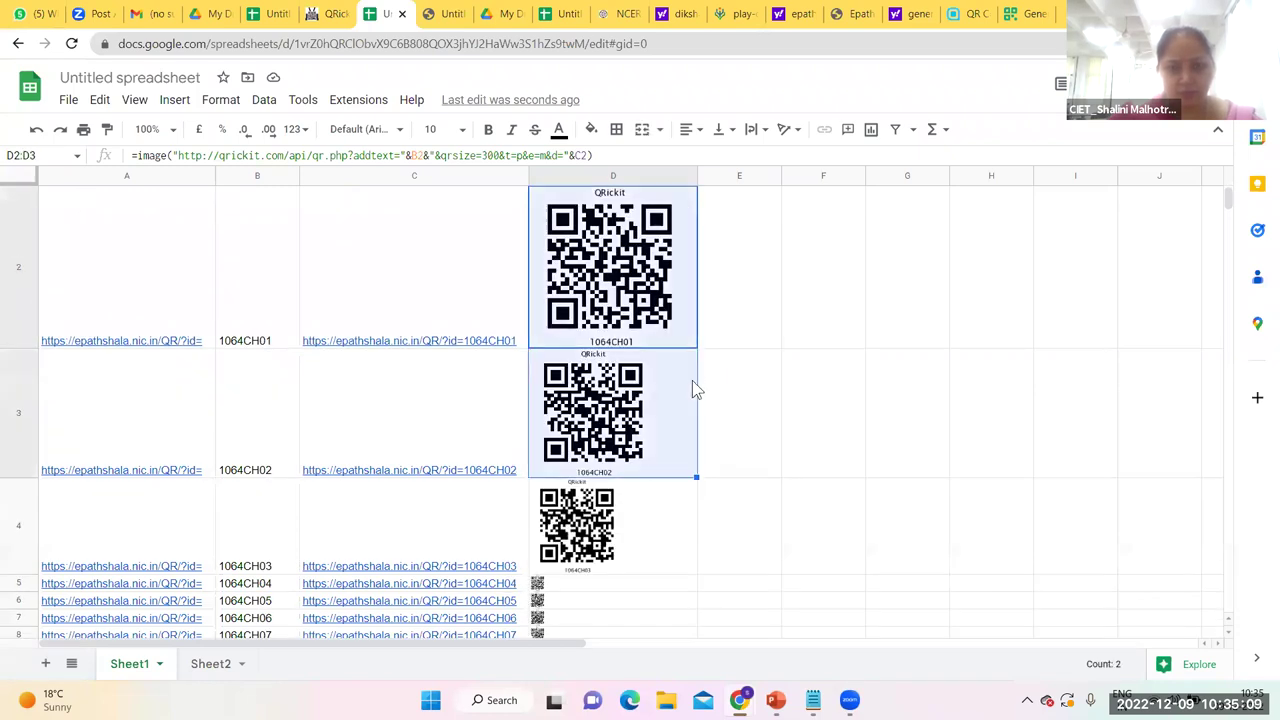
pyautogui.click(690, 332)
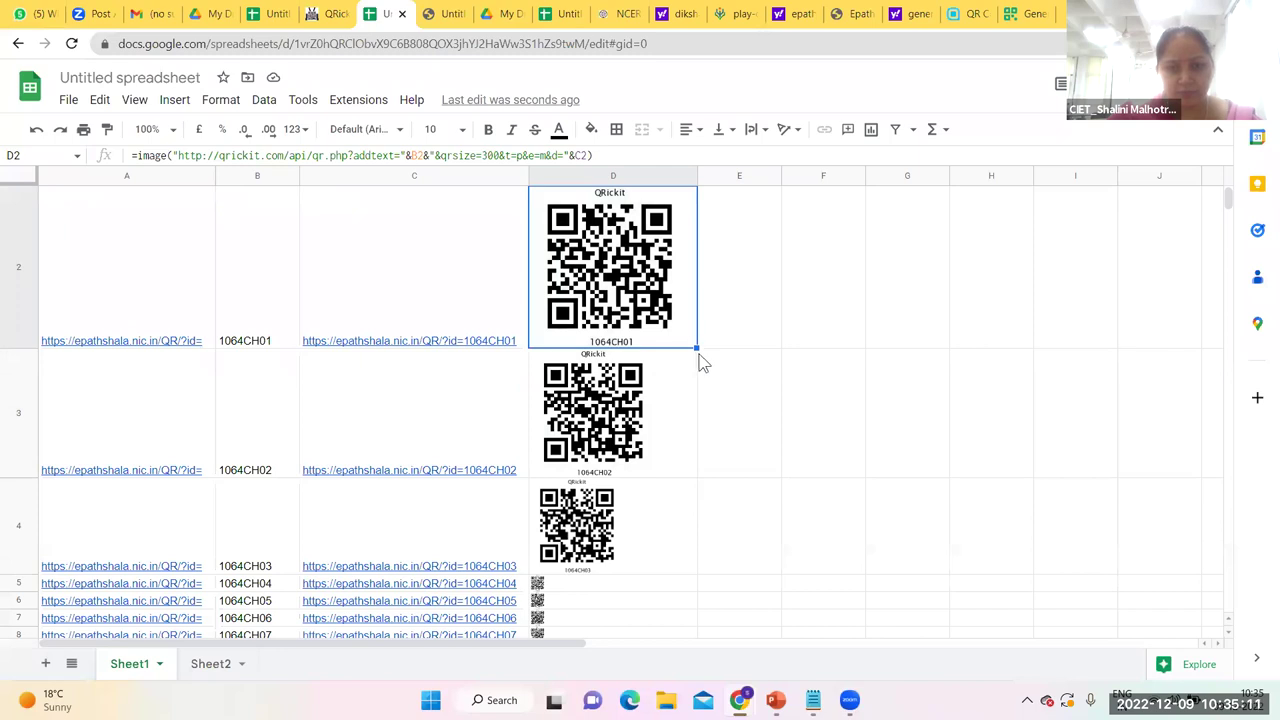
pyautogui.press('Down')
pyautogui.press('Down')
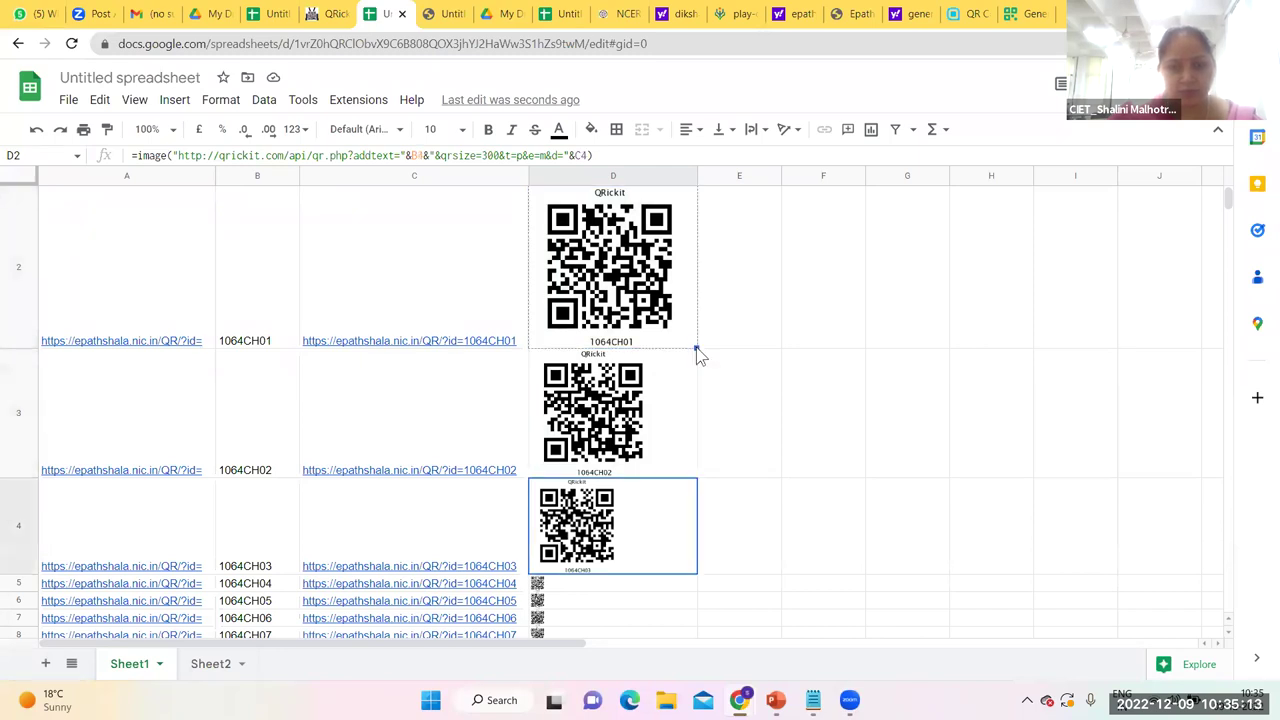
pyautogui.click(685, 332)
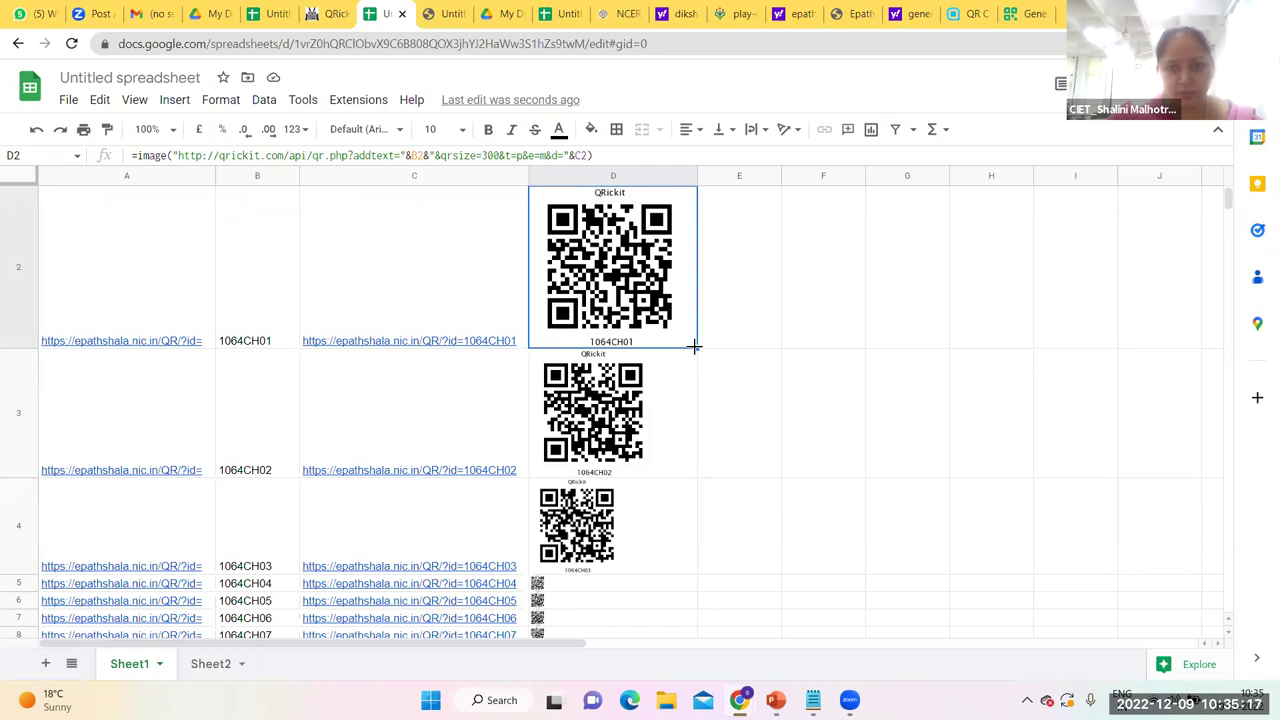
pyautogui.click(690, 350)
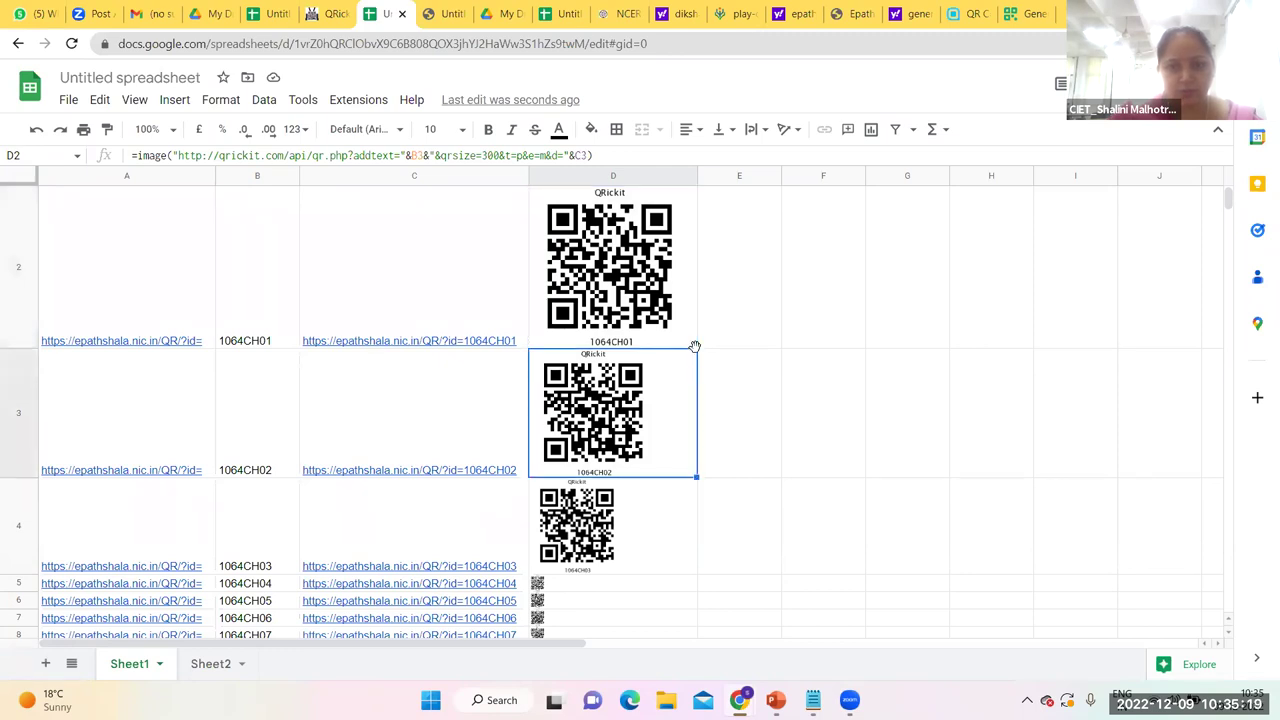
pyautogui.click(680, 324)
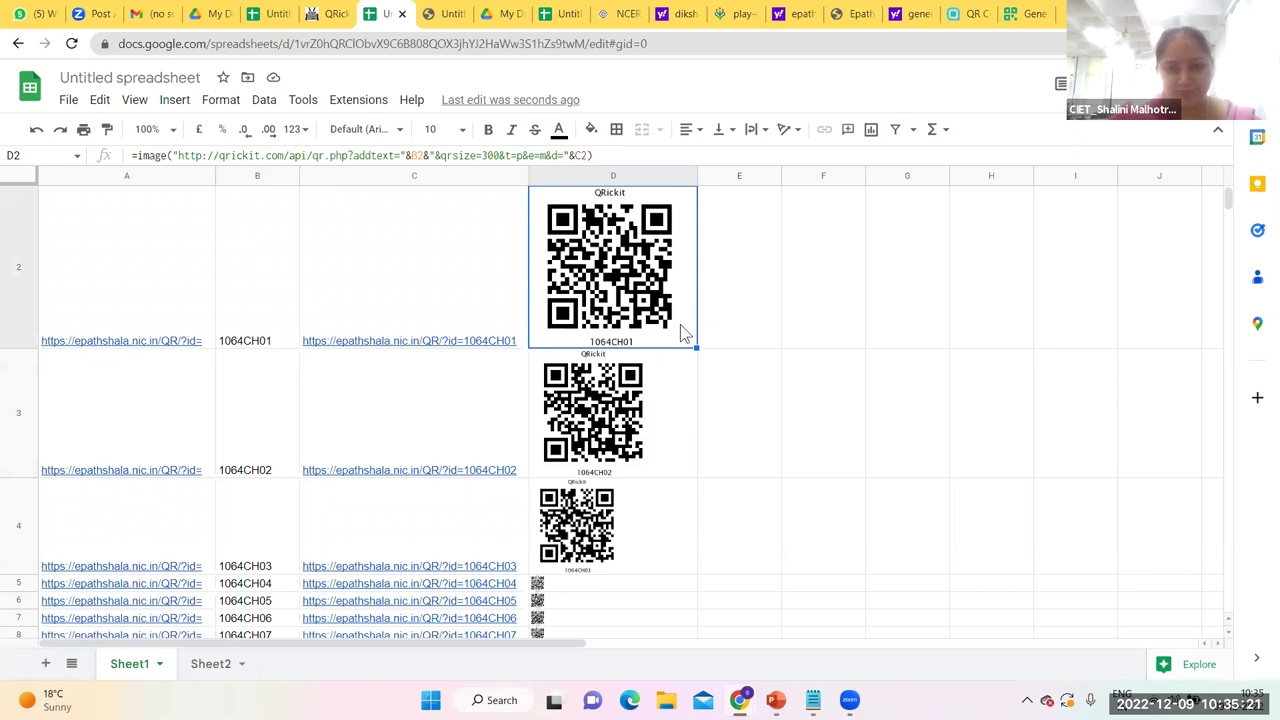
pyautogui.moveTo(697, 347); pyautogui.dragTo(723, 549)
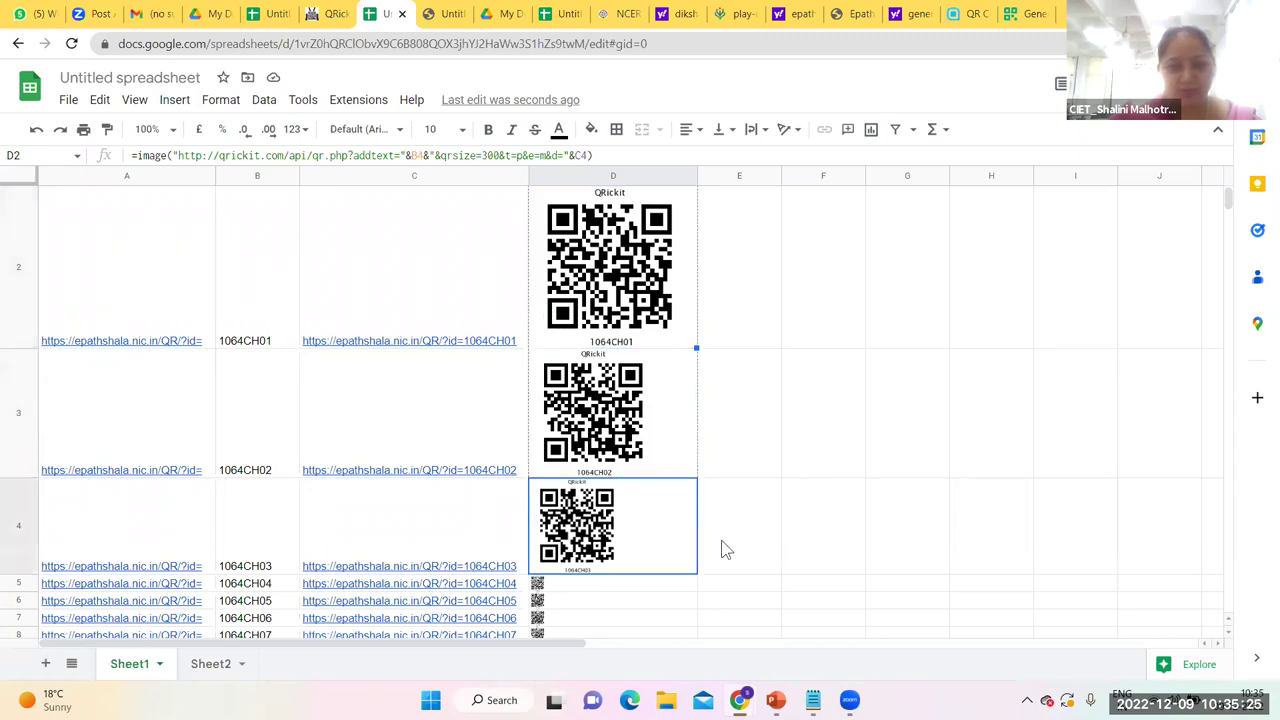
# Step: Copy the QRickit image formula from cell D2 down to D29
pyautogui.click(689, 345)
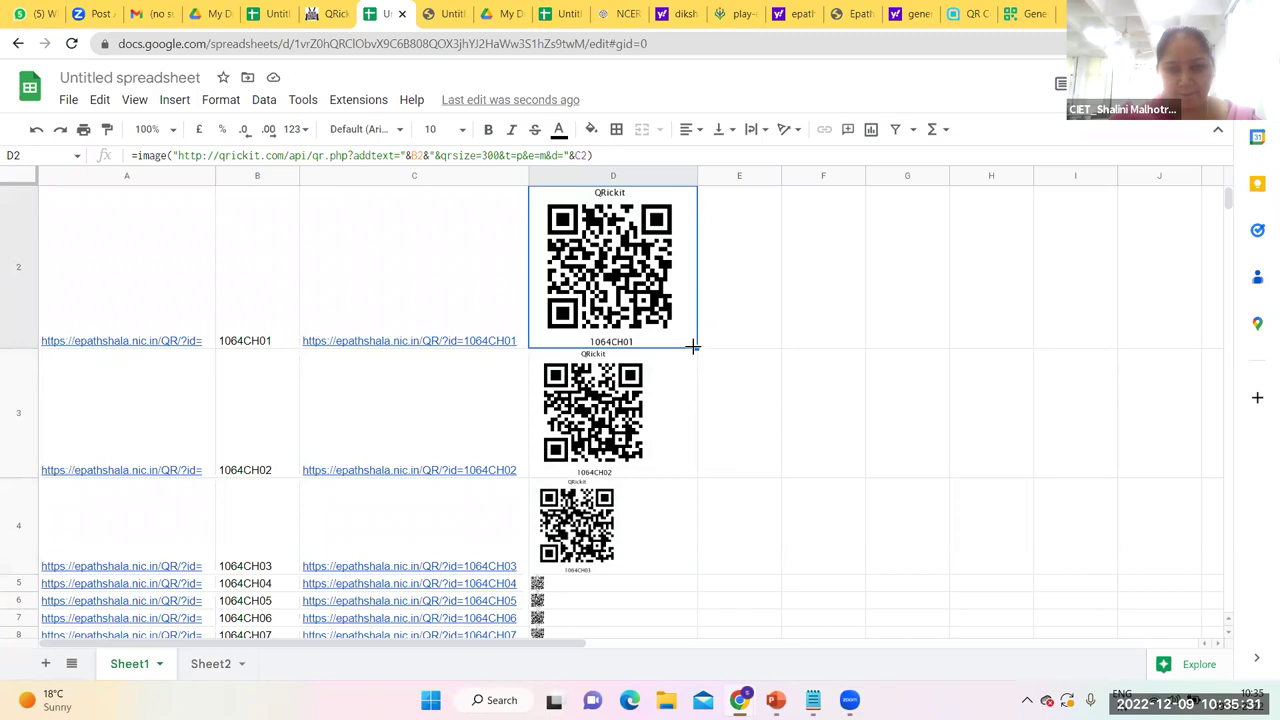
pyautogui.press('Down')
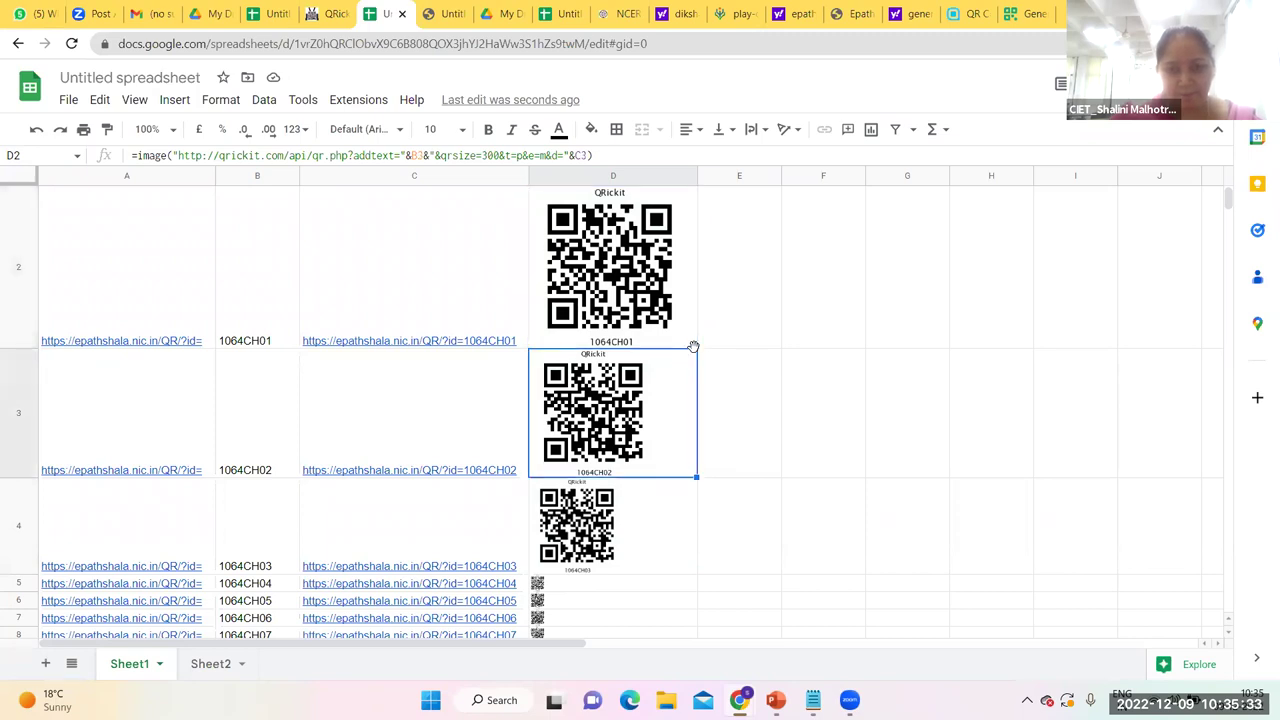
pyautogui.press('Up')
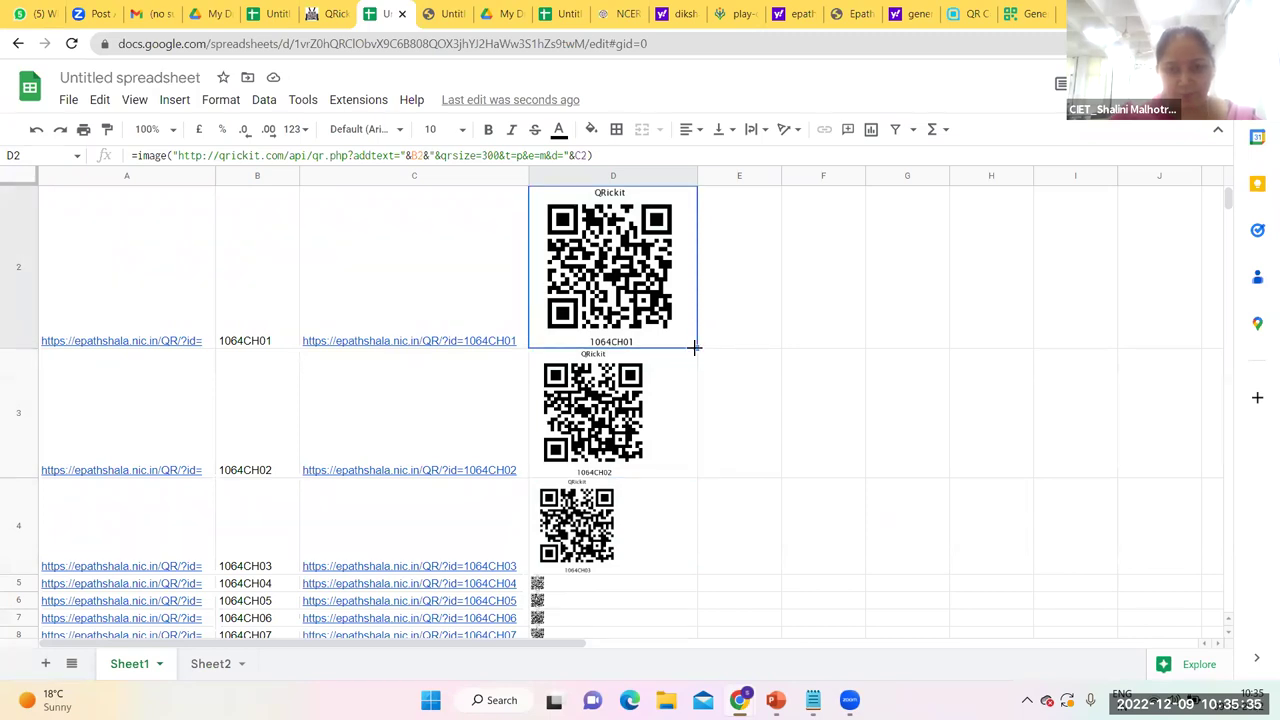
pyautogui.moveTo(696, 347); pyautogui.dragTo(694, 399)
pyautogui.moveTo(700, 505); pyautogui.dragTo(653, 374)
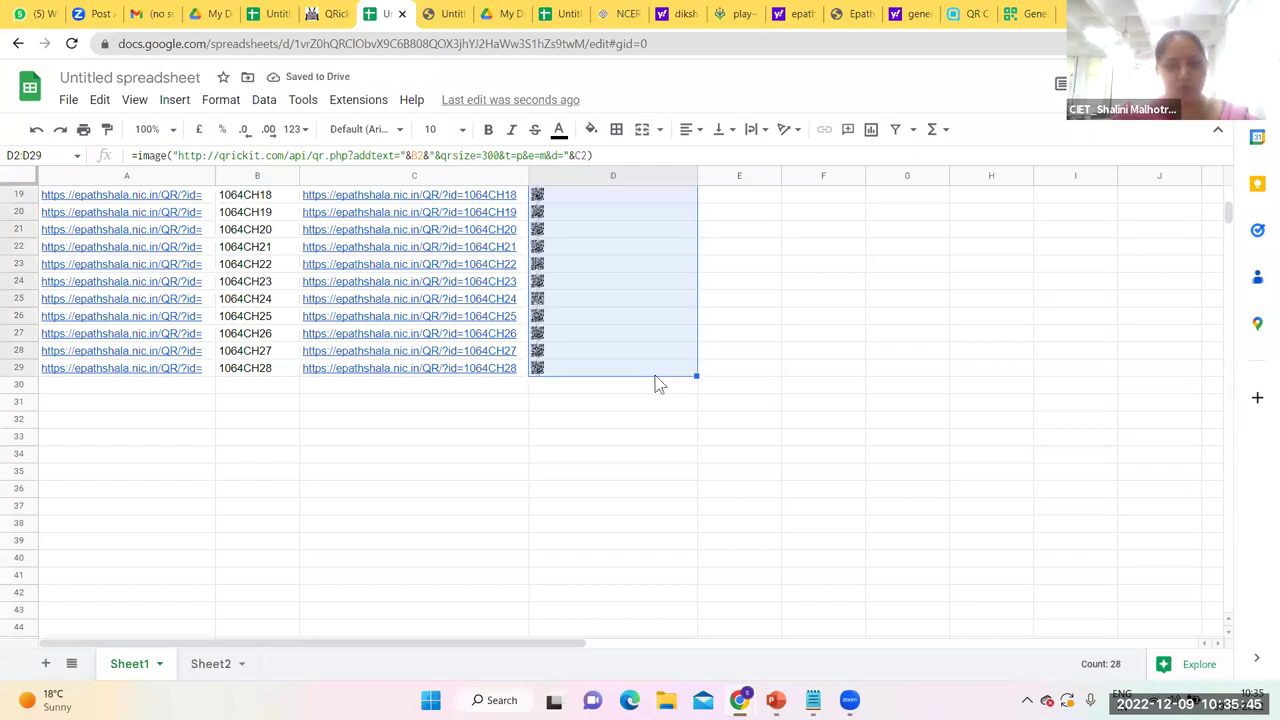
# Step: Return to the upper rows and increase the height of row 5 to enlarge the QR code for 1064CH04
pyautogui.press('Up')
pyautogui.press('Down')
pyautogui.press('Down')
pyautogui.press('Down')
pyautogui.press('Down')
pyautogui.press('Down')
pyautogui.press('Down')
pyautogui.press('Down')
pyautogui.press('Down')
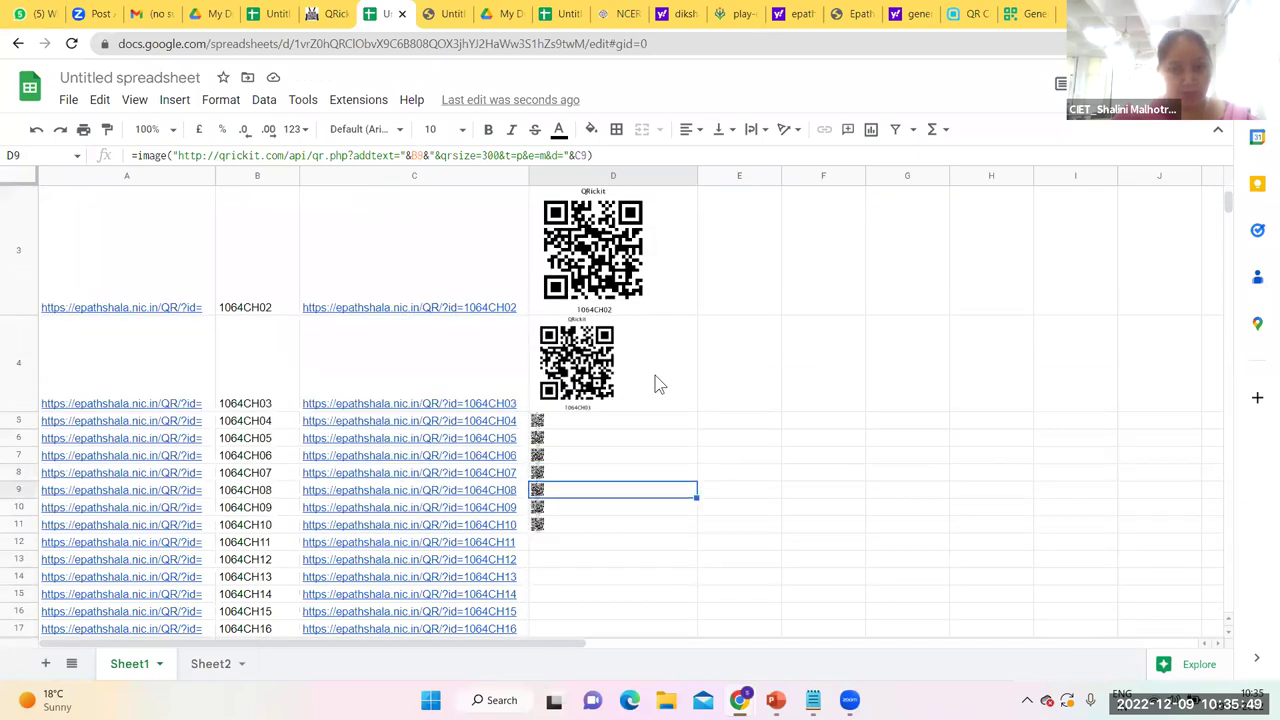
pyautogui.click(645, 424)
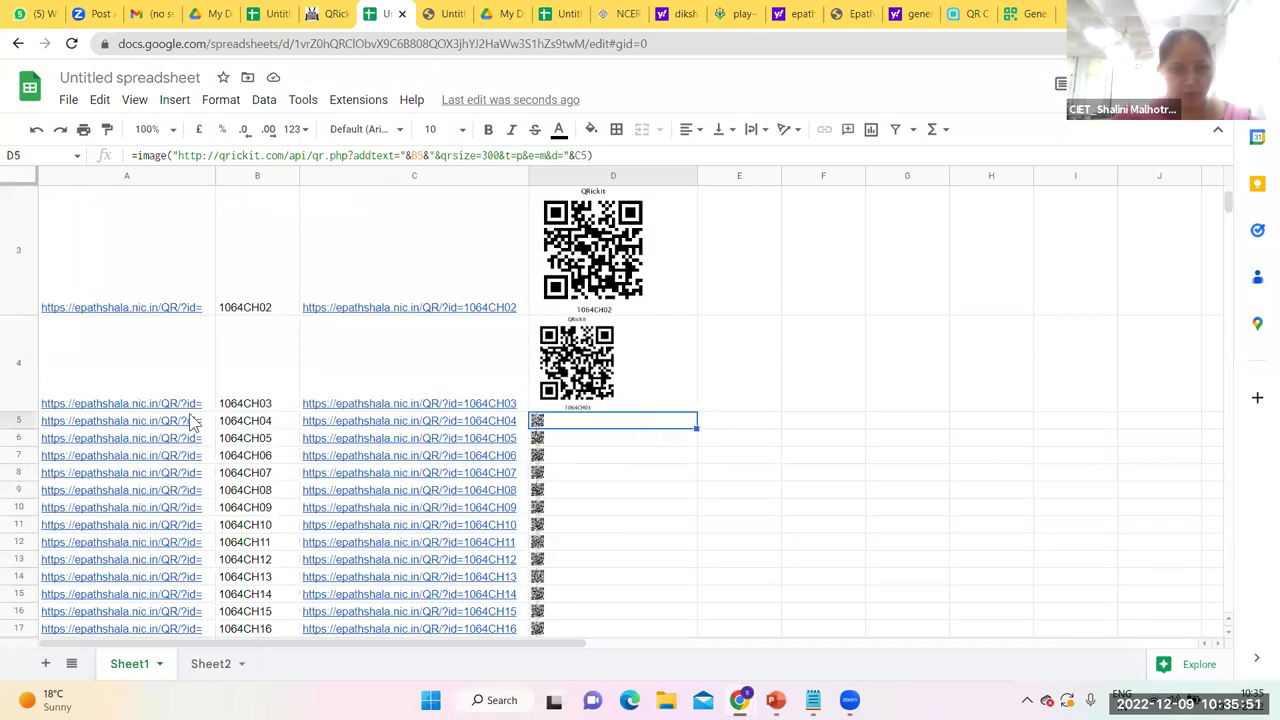
pyautogui.moveTo(4, 427); pyautogui.dragTo(4, 502)
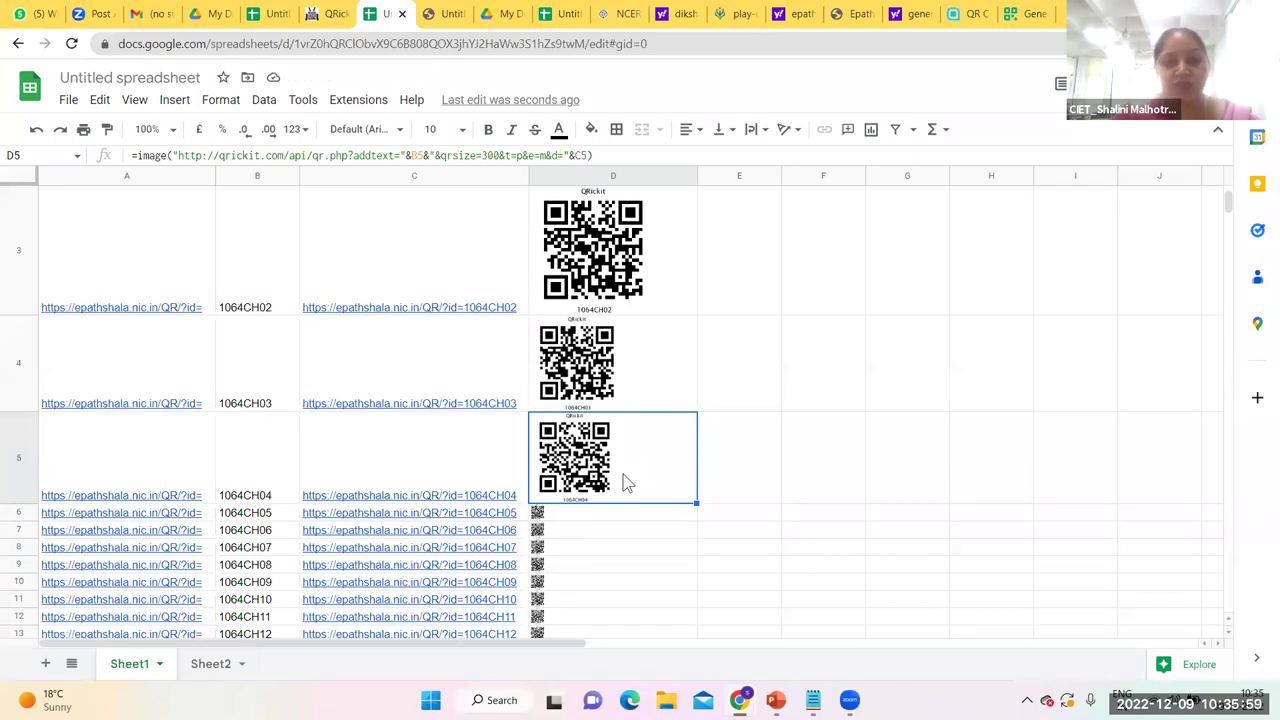
# Step: Export the current sheet as a PDF on A4 landscape pages, scaled to fit the width
pyautogui.click(70, 101)
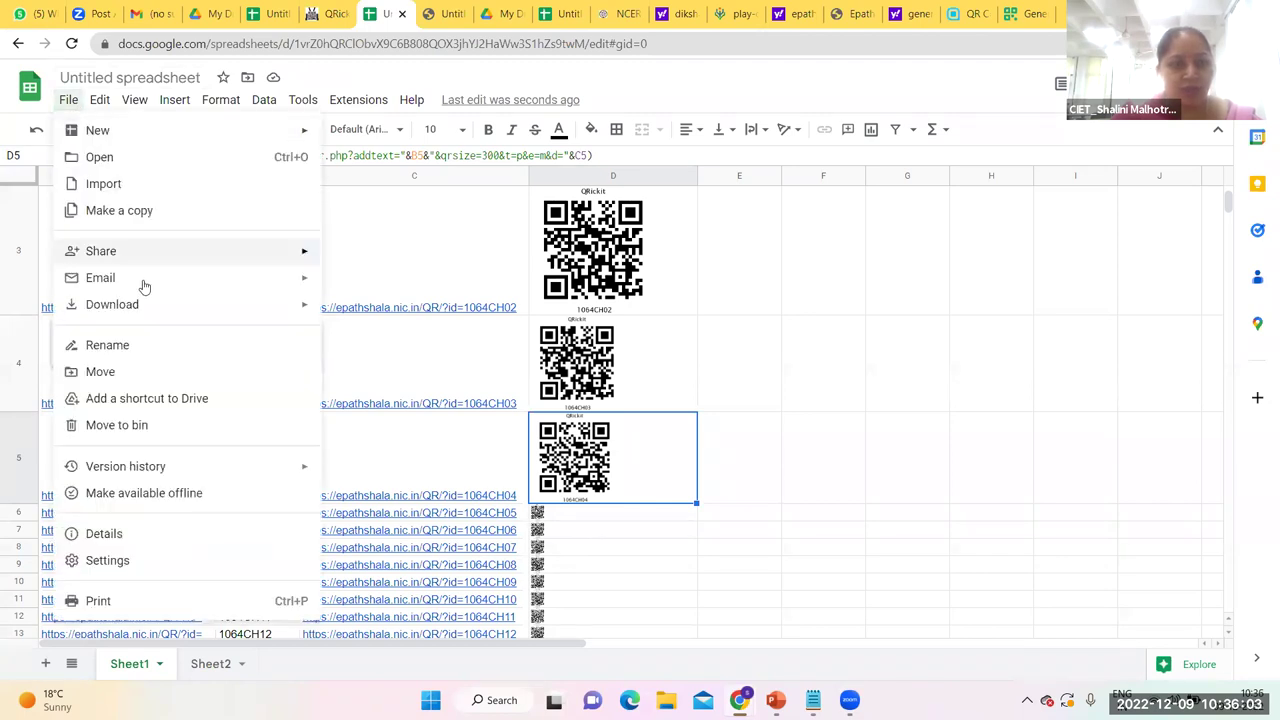
pyautogui.moveTo(148, 300)
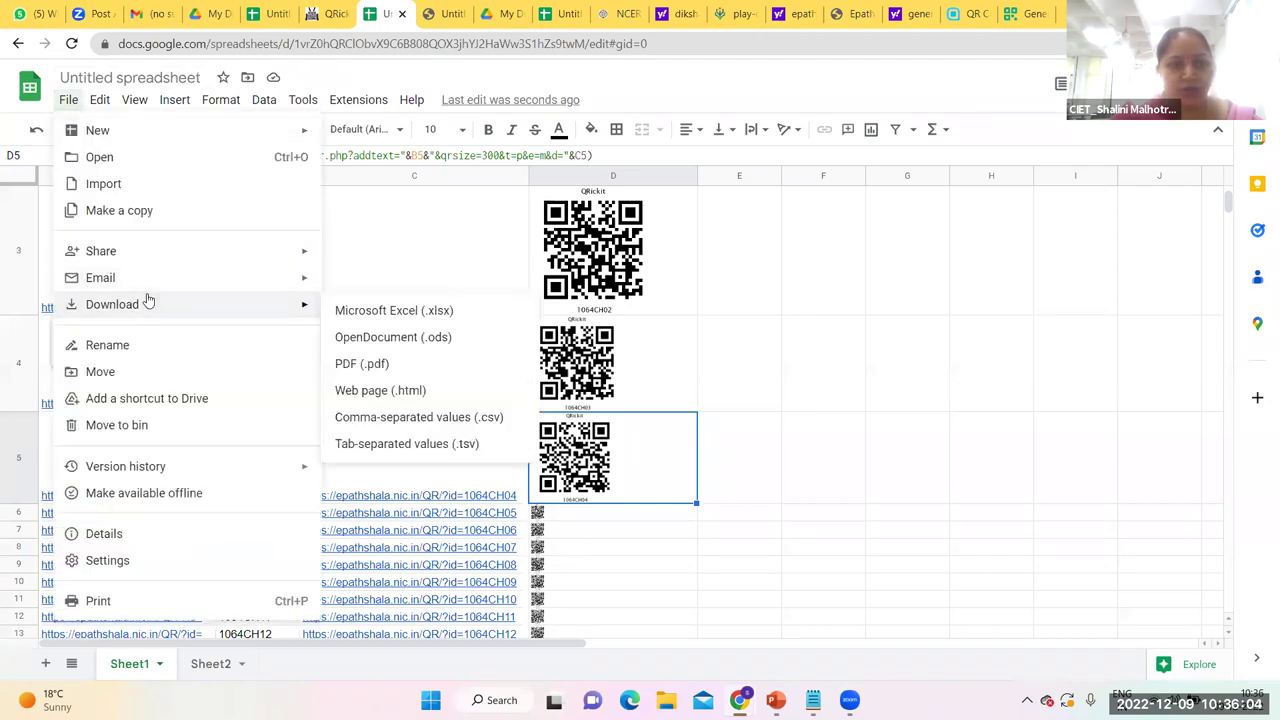
pyautogui.click(380, 366)
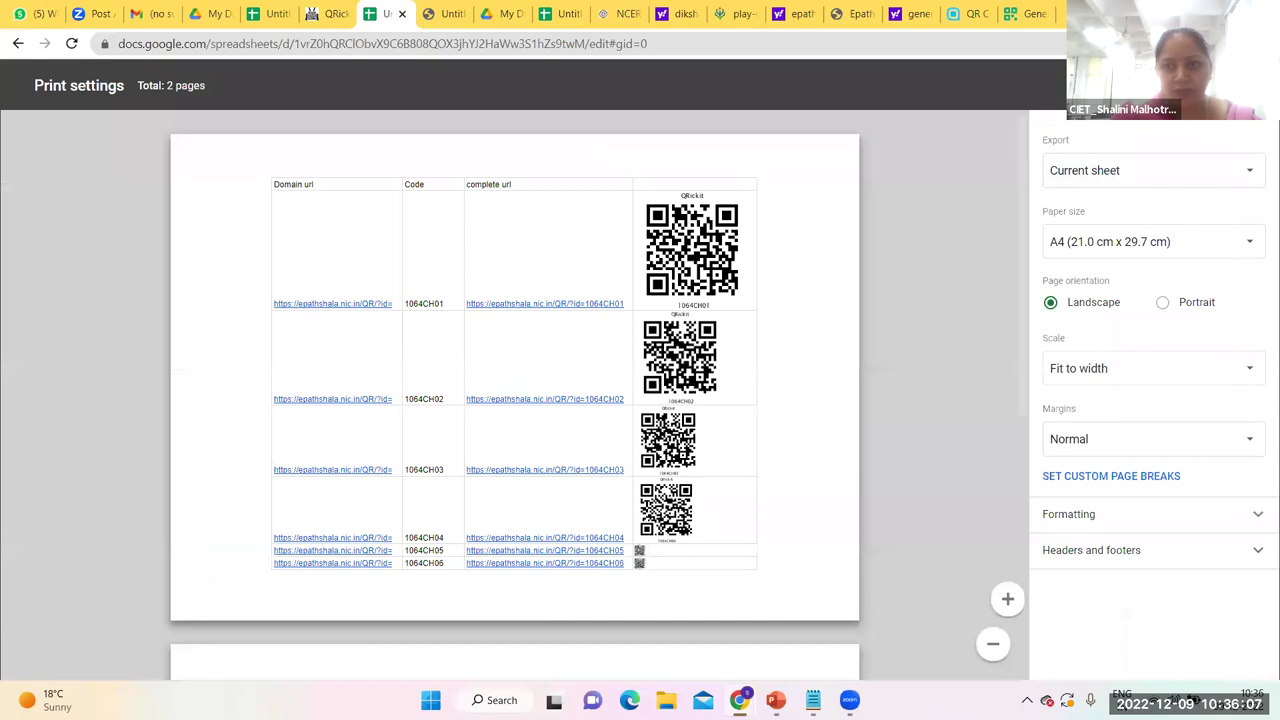
pyautogui.click(1190, 85)
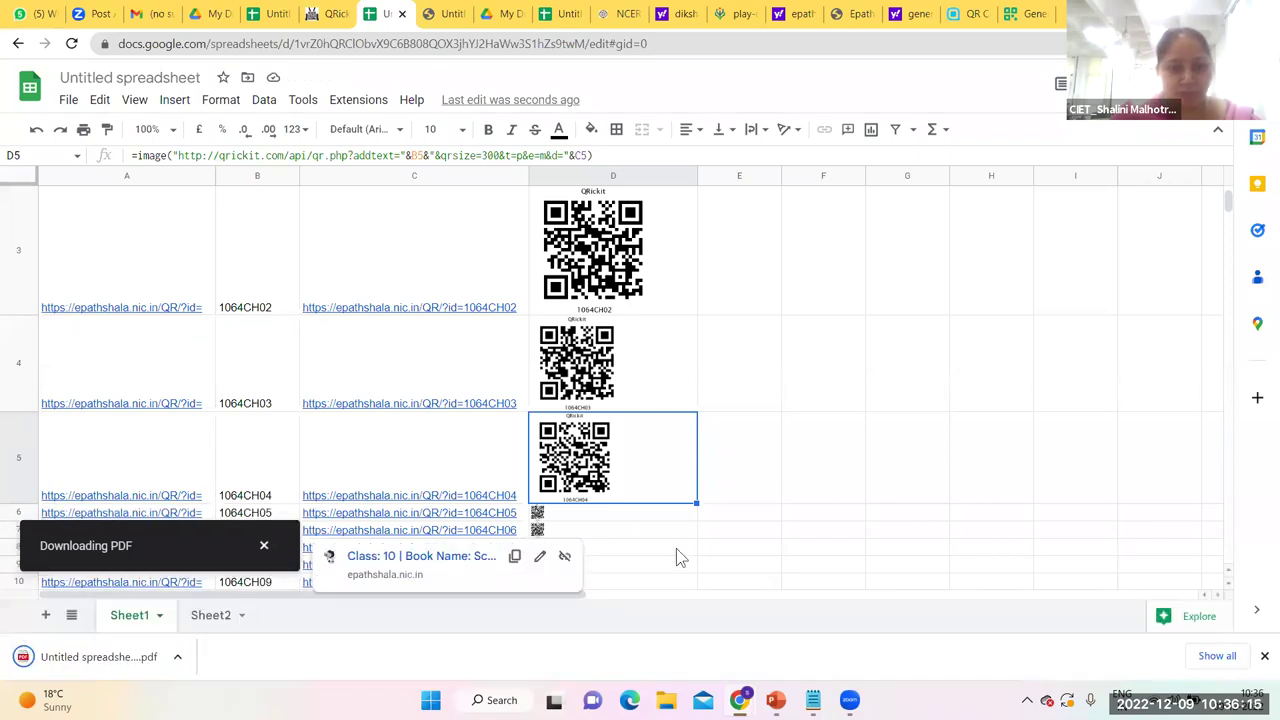
# Step: Open the downloaded PDF of the spreadsheet in the browser
pyautogui.click(177, 658)
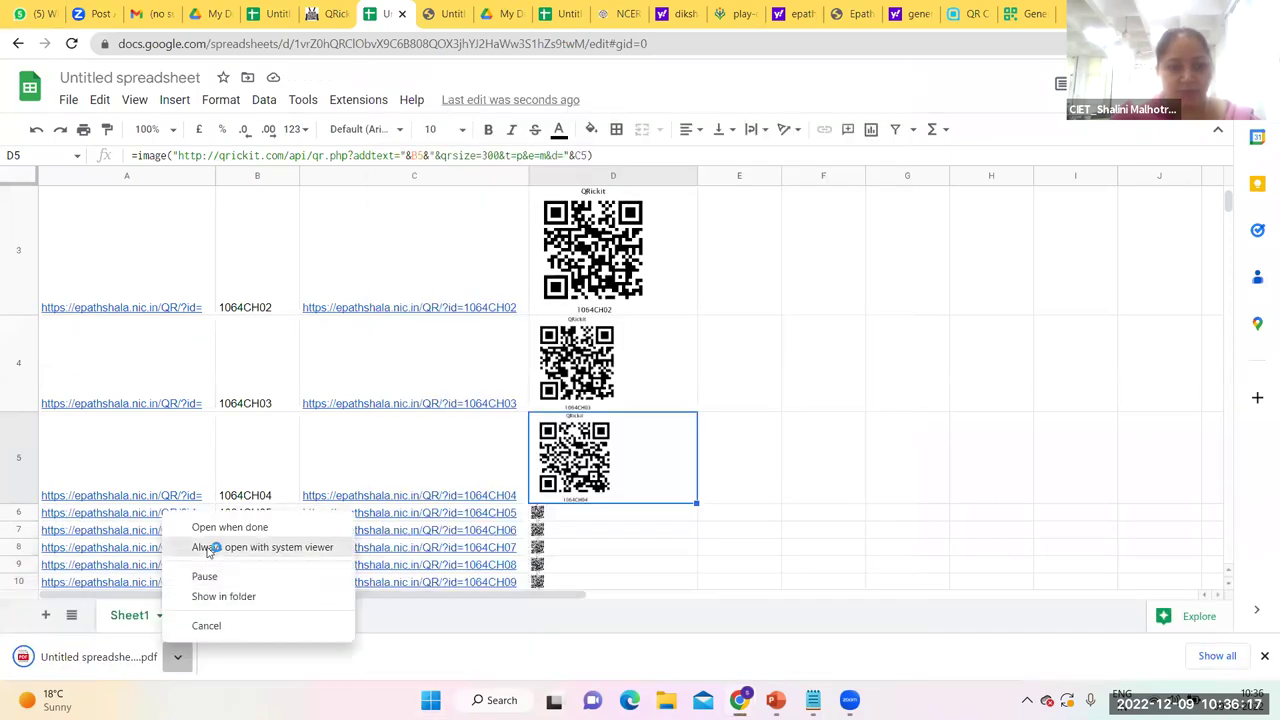
pyautogui.click(228, 529)
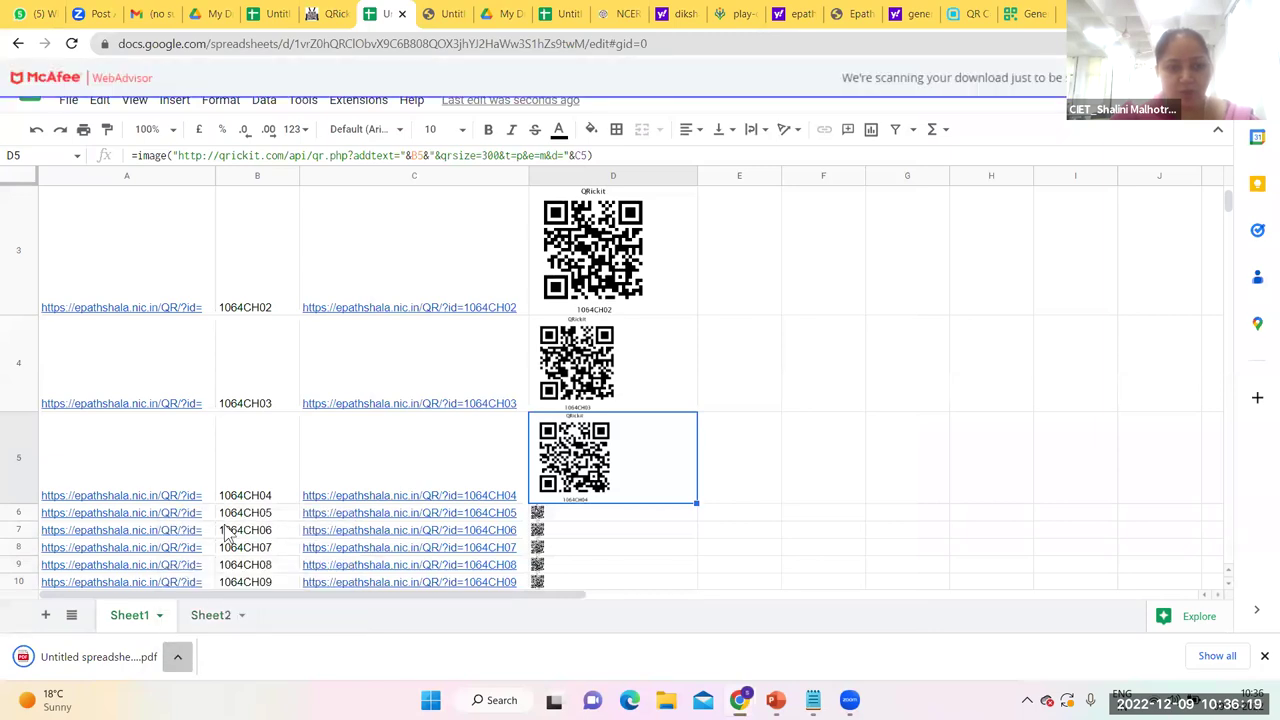
pyautogui.click(229, 530)
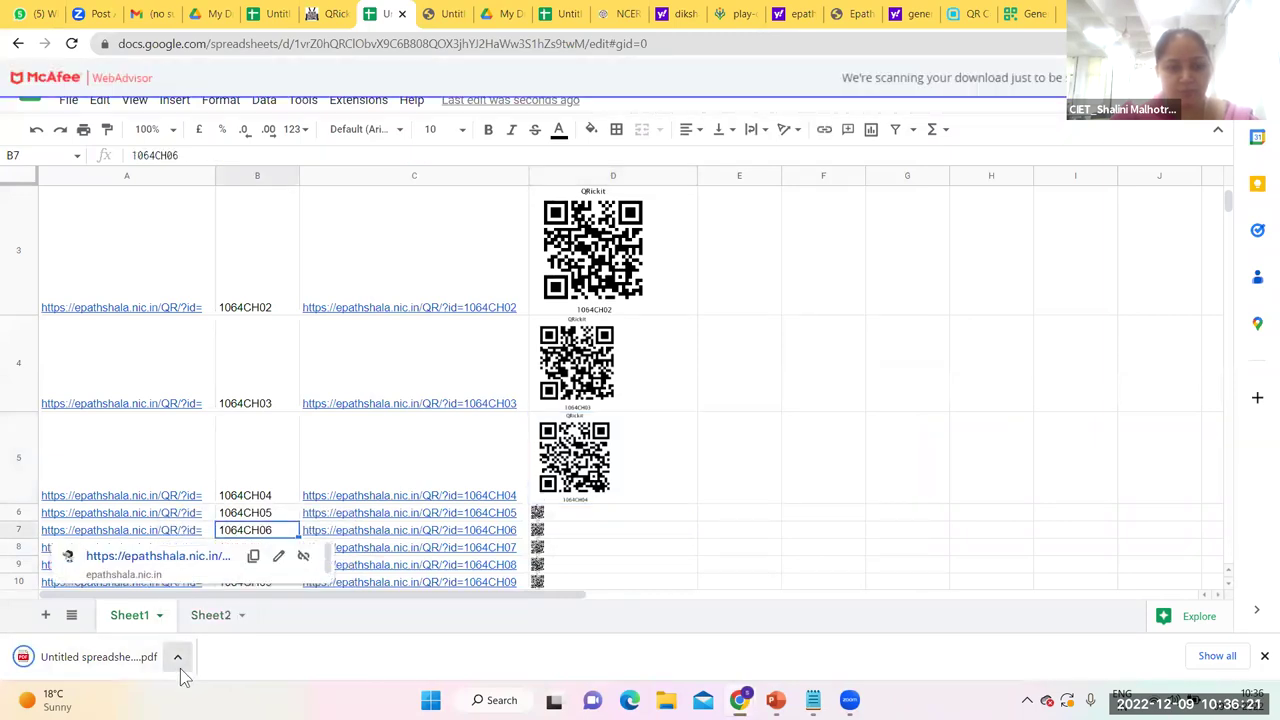
pyautogui.click(178, 658)
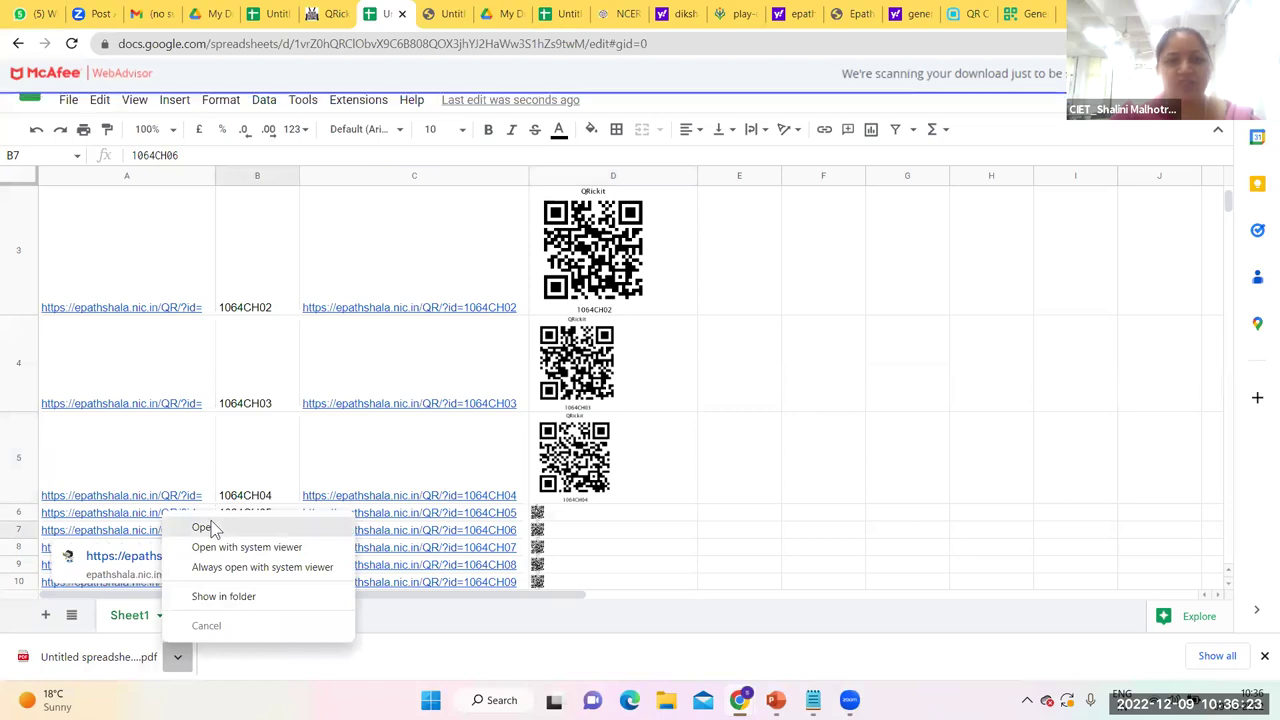
pyautogui.click(209, 525)
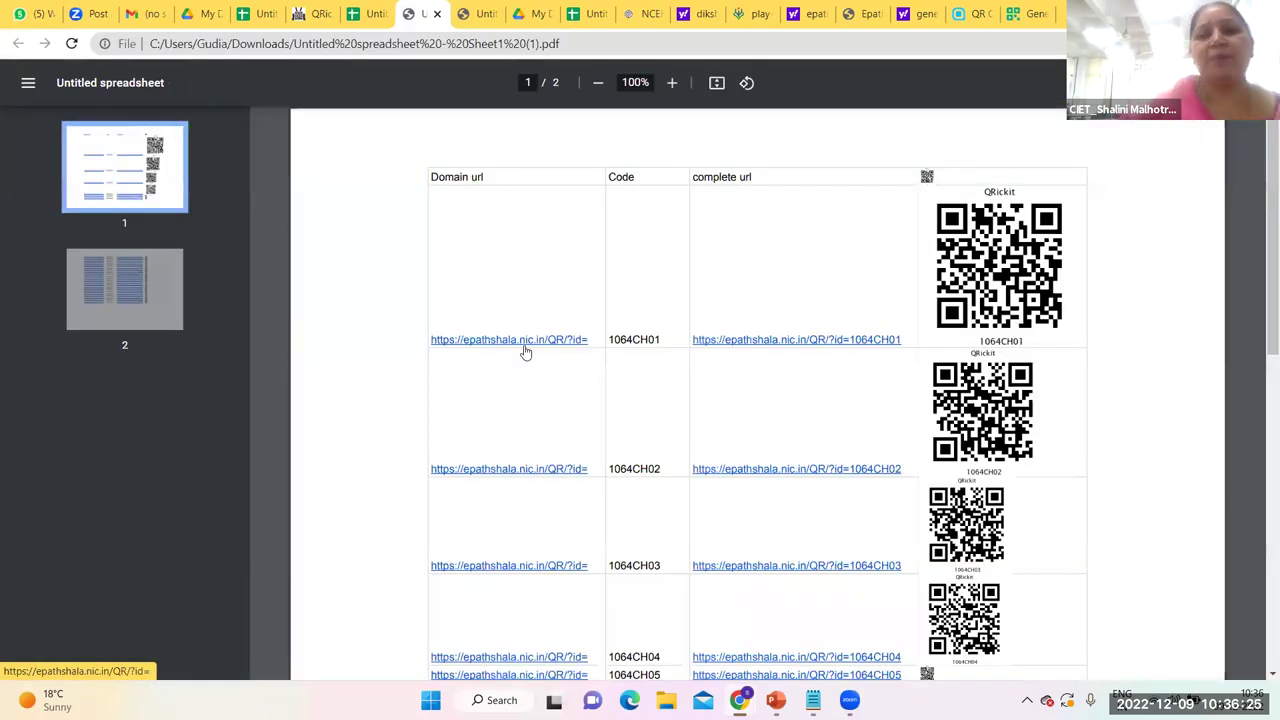